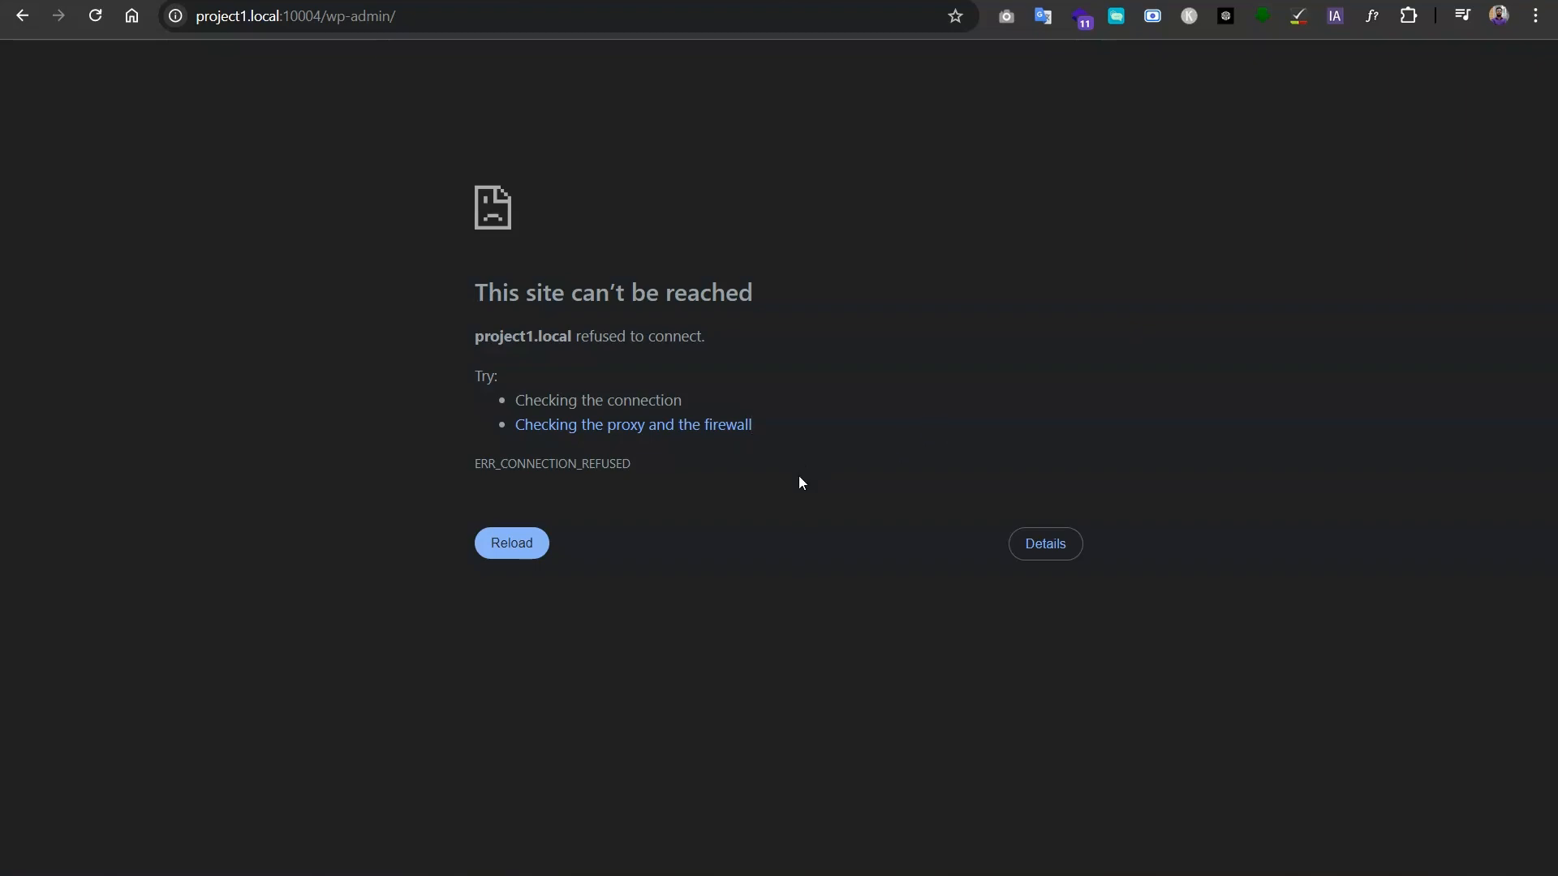
- Try to load project1.local:10004/wp-admin/ in the browser
{"action": "left_click", "coordinate": [604, 24]}
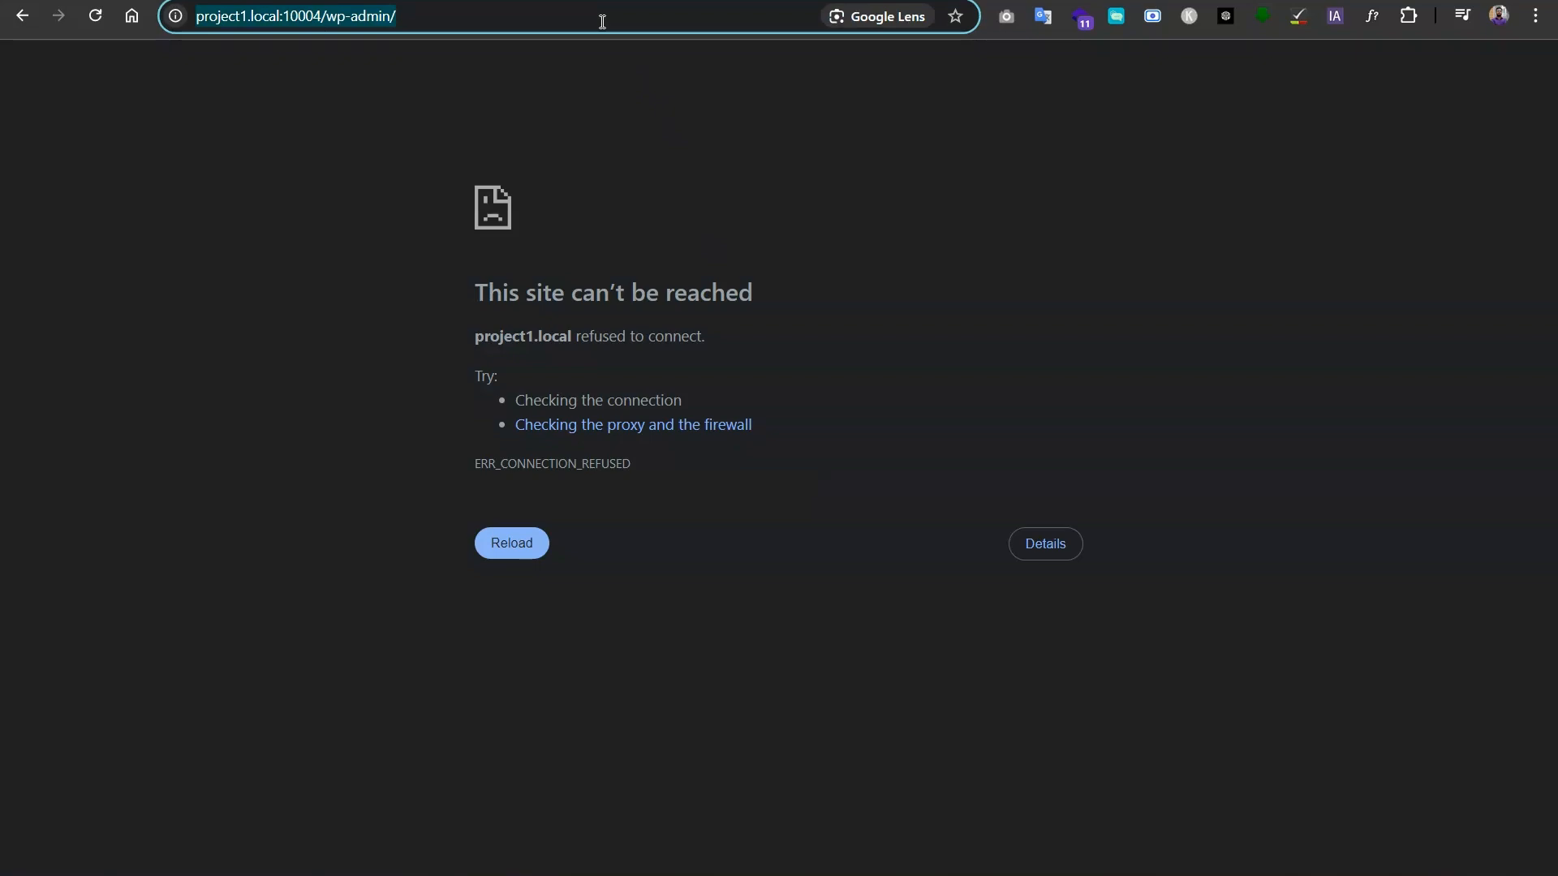
{"action": "key", "text": "Return"}
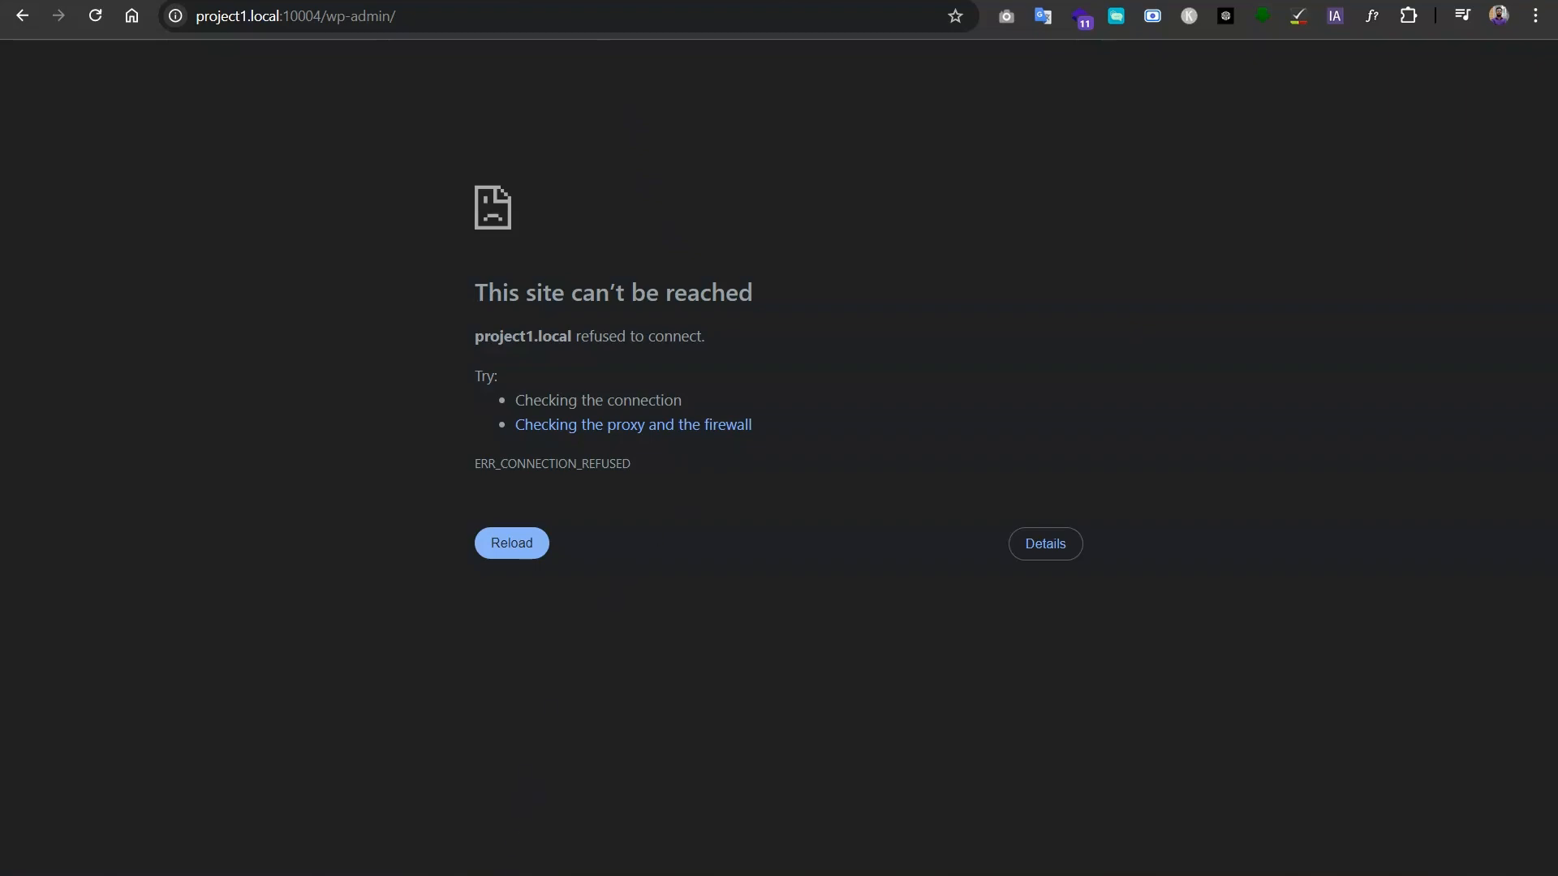
- Switch to Local, start the project1 site, and minimize the Local window
{"action": "left_click", "coordinate": [470, 865]}
{"action": "left_click", "coordinate": [617, 626]}
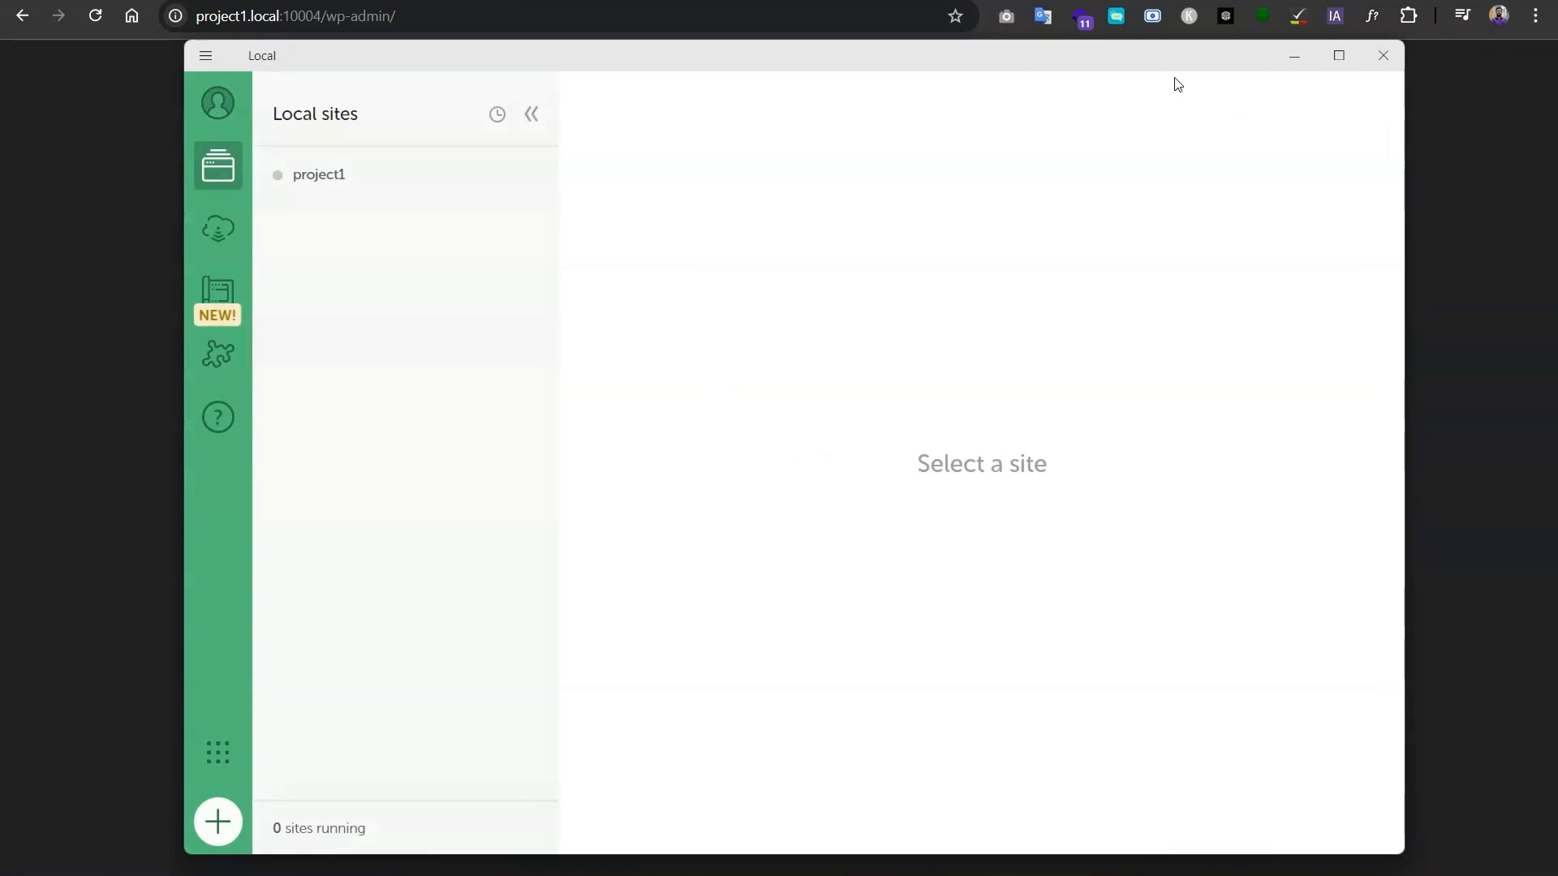
{"action": "left_click", "coordinate": [345, 186]}
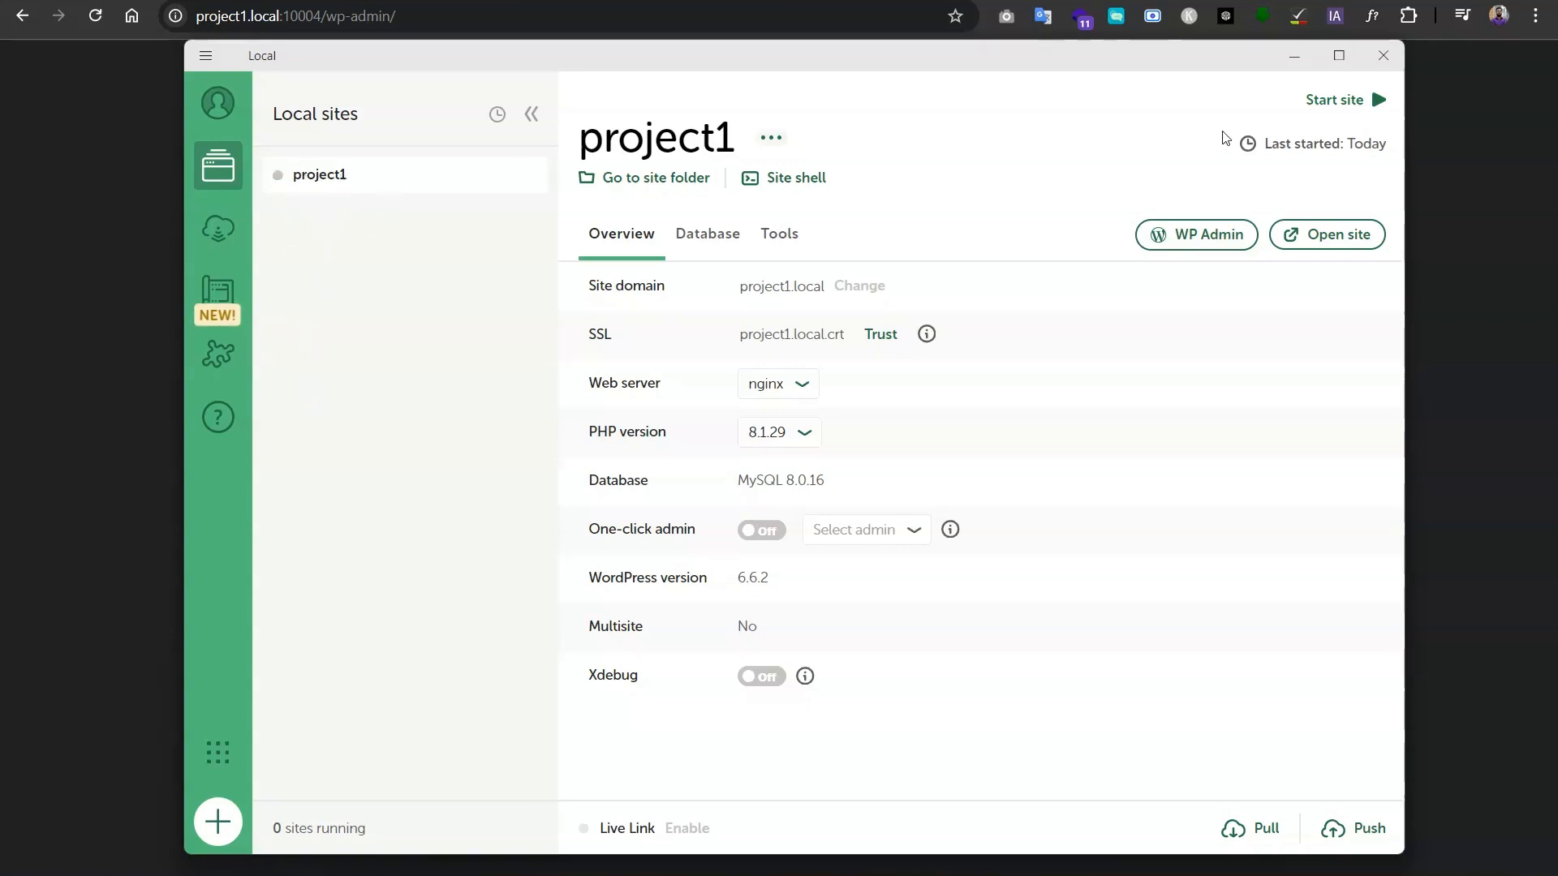
{"action": "left_click", "coordinate": [1362, 107]}
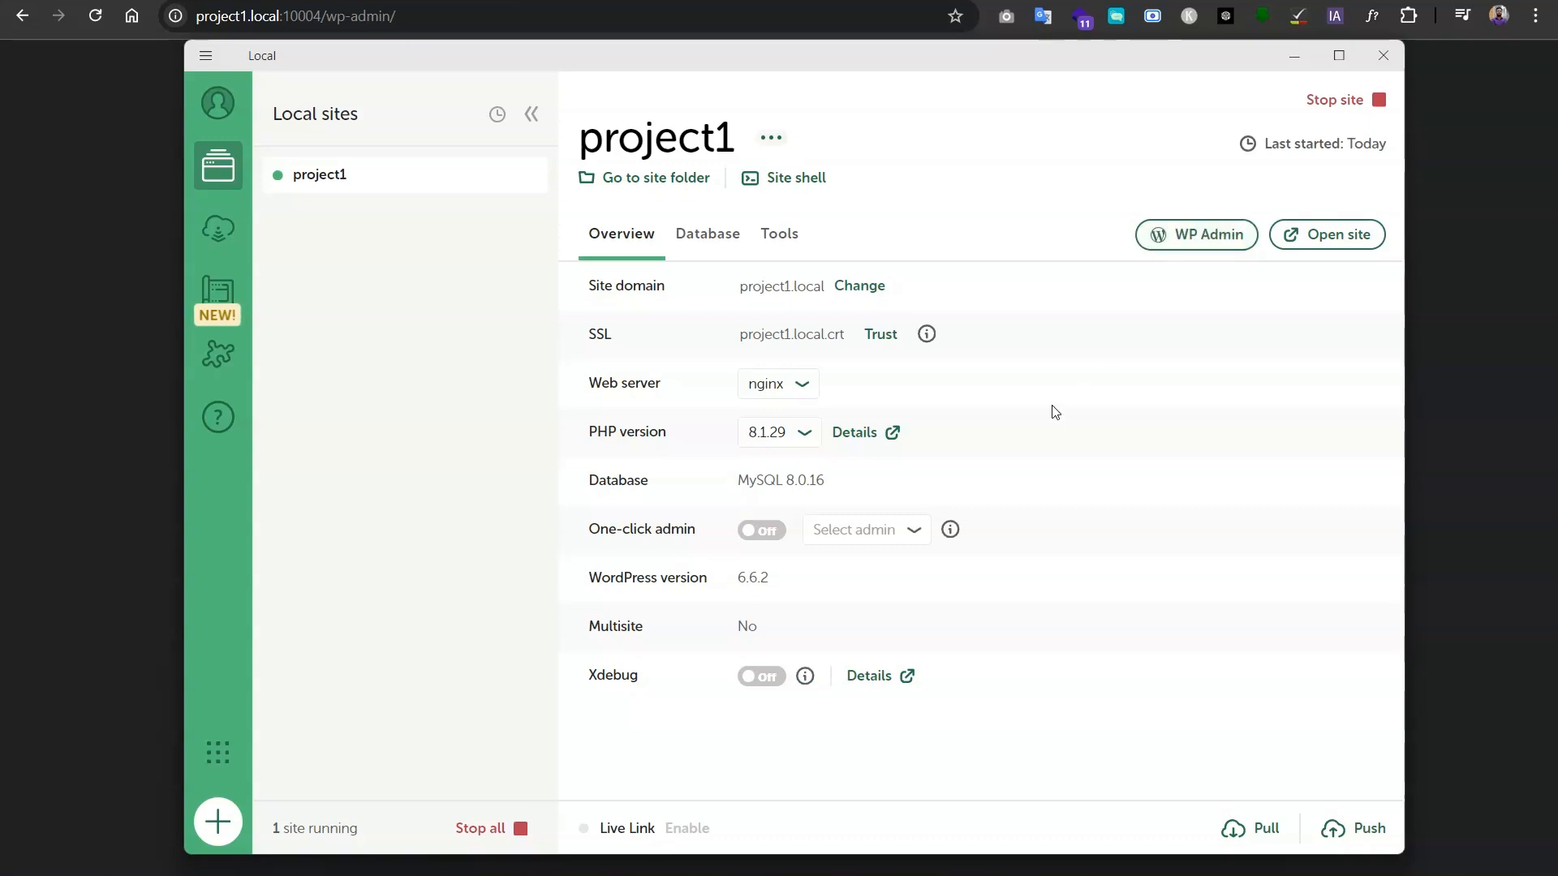
{"action": "left_click", "coordinate": [1294, 55]}
- Load project1.local:10004/wp-admin/ in the browser again to open the WordPress dashboard
{"action": "left_click", "coordinate": [768, 20]}
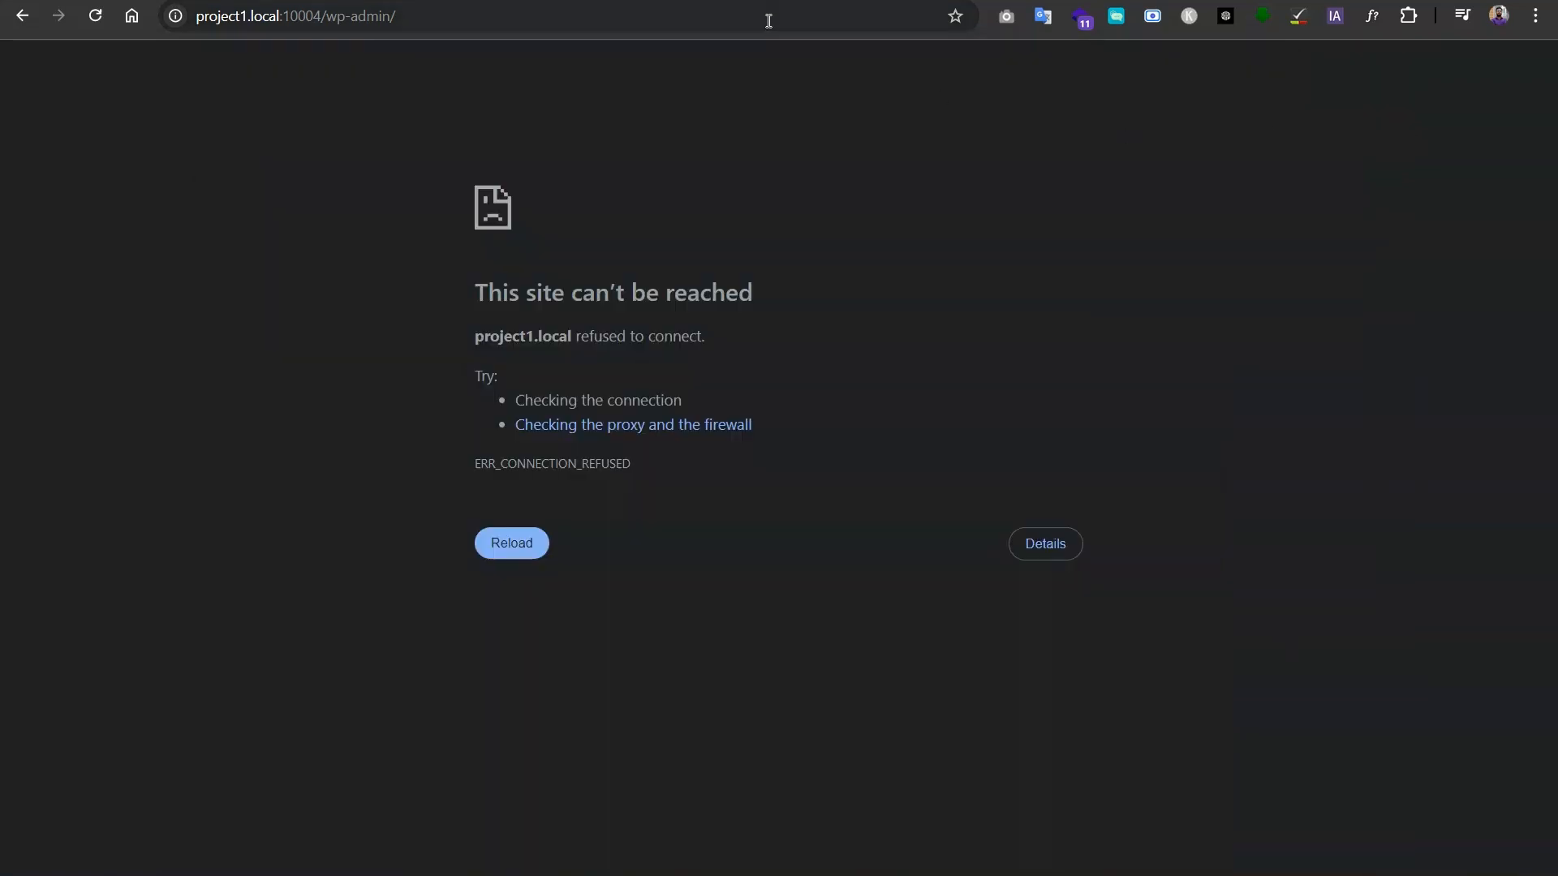
{"action": "key", "text": "Return"}
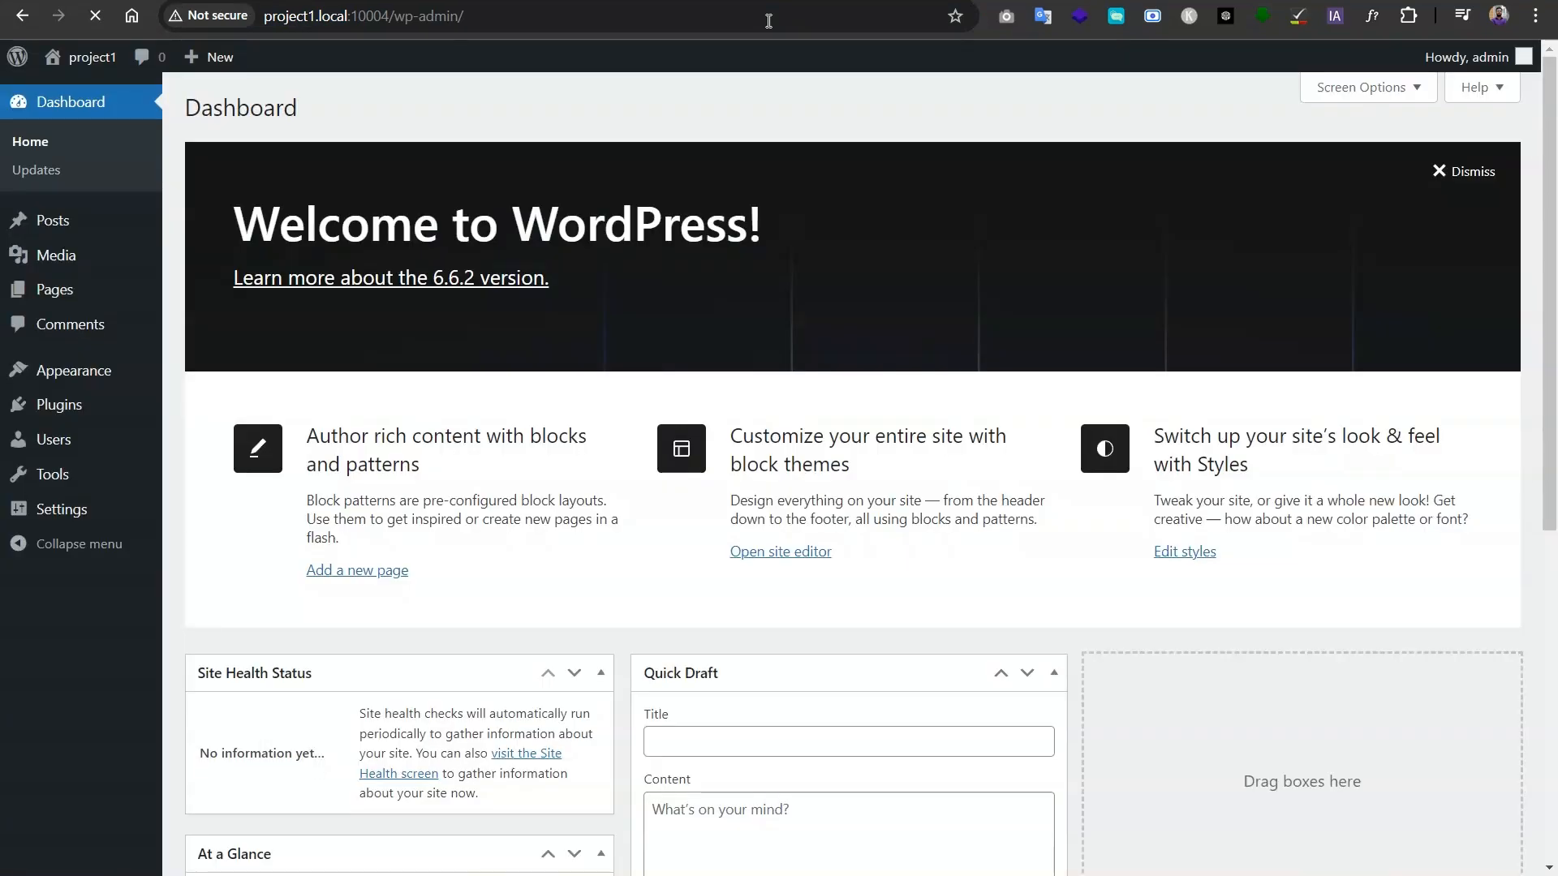
- Look over the dashboard home page from the welcome banner down to its widgets
{"action": "scroll", "coordinate": [664, 439], "scroll_direction": "down", "scroll_amount": 7}
{"action": "scroll", "coordinate": [663, 439], "scroll_direction": "up", "scroll_amount": 7}
{"action": "scroll", "coordinate": [348, 568], "scroll_direction": "down", "scroll_amount": 5}
{"action": "scroll", "coordinate": [369, 526], "scroll_direction": "up", "scroll_amount": 5}
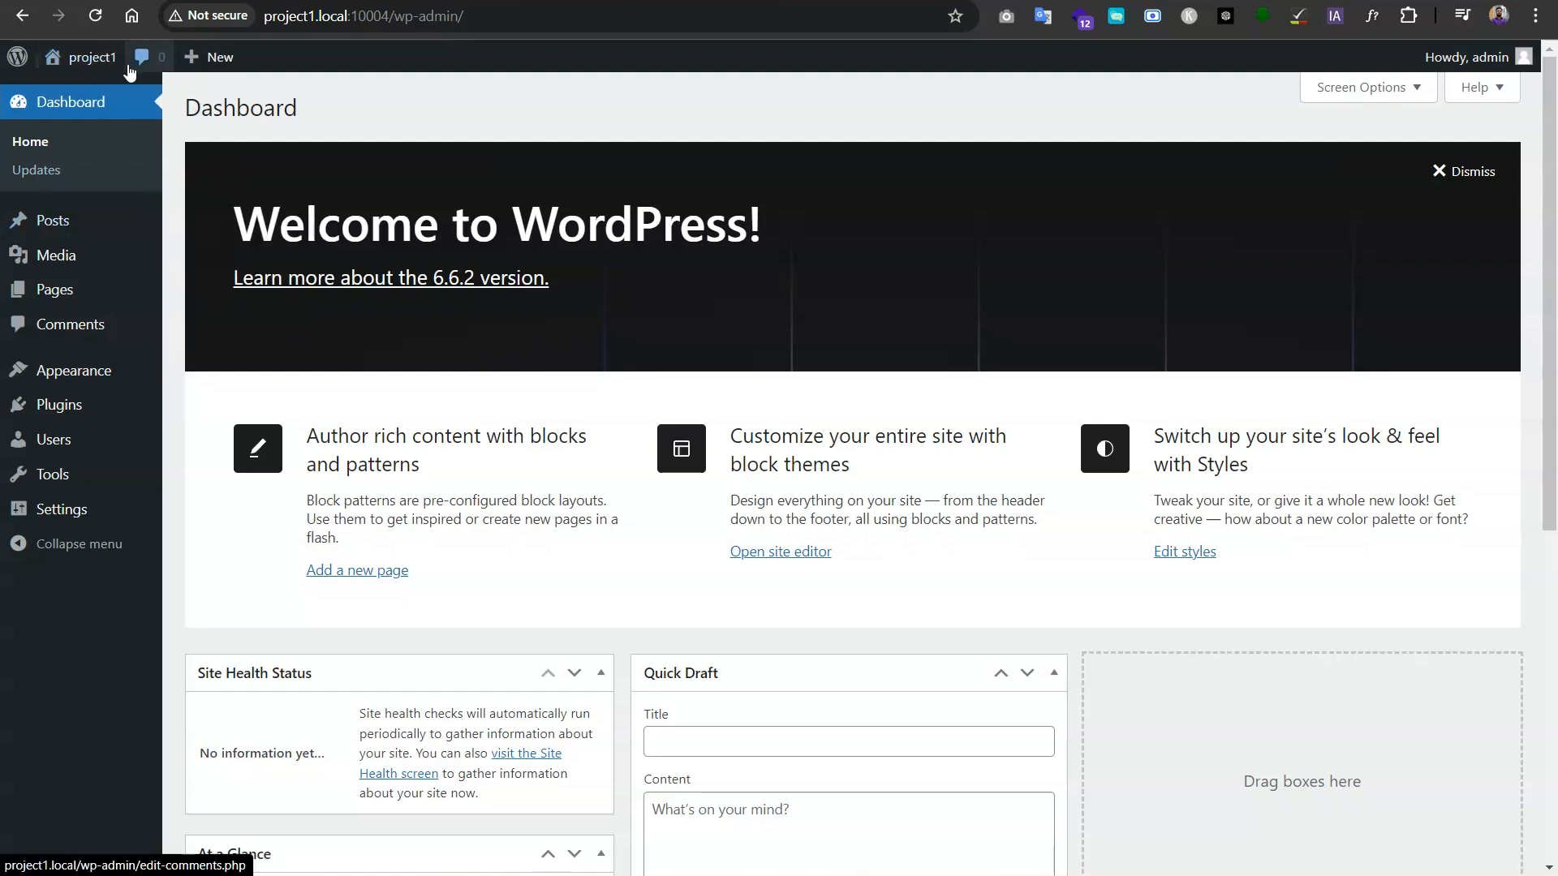
{"action": "mouse_move", "coordinate": [91, 69]}
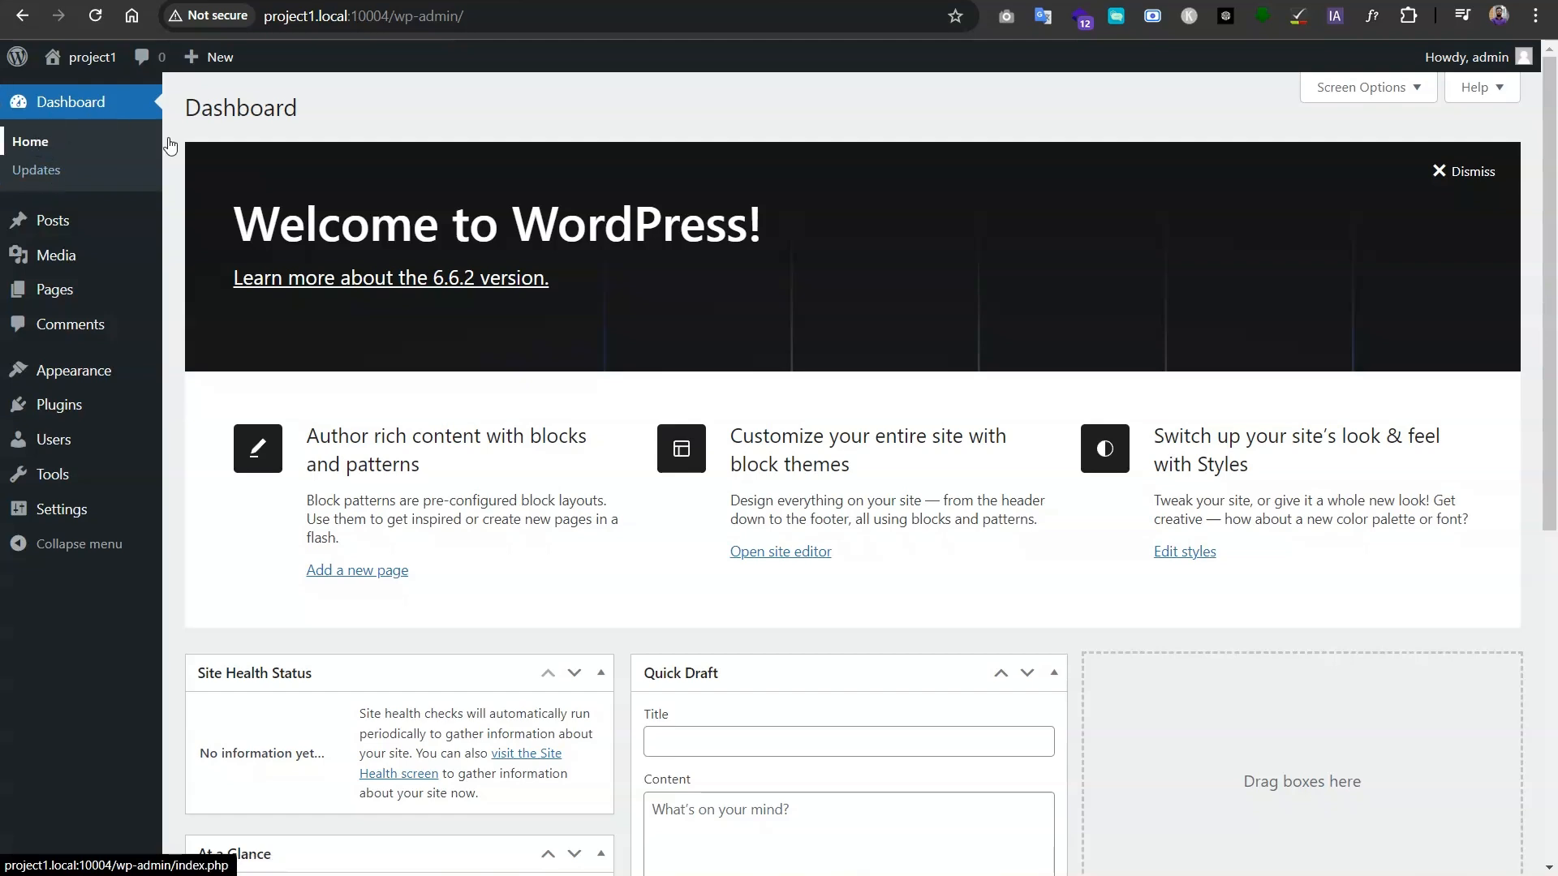
{"action": "scroll", "coordinate": [426, 347], "scroll_direction": "down", "scroll_amount": 4}
{"action": "scroll", "coordinate": [426, 348], "scroll_direction": "down", "scroll_amount": 3}
{"action": "scroll", "coordinate": [427, 347], "scroll_direction": "up", "scroll_amount": 7}
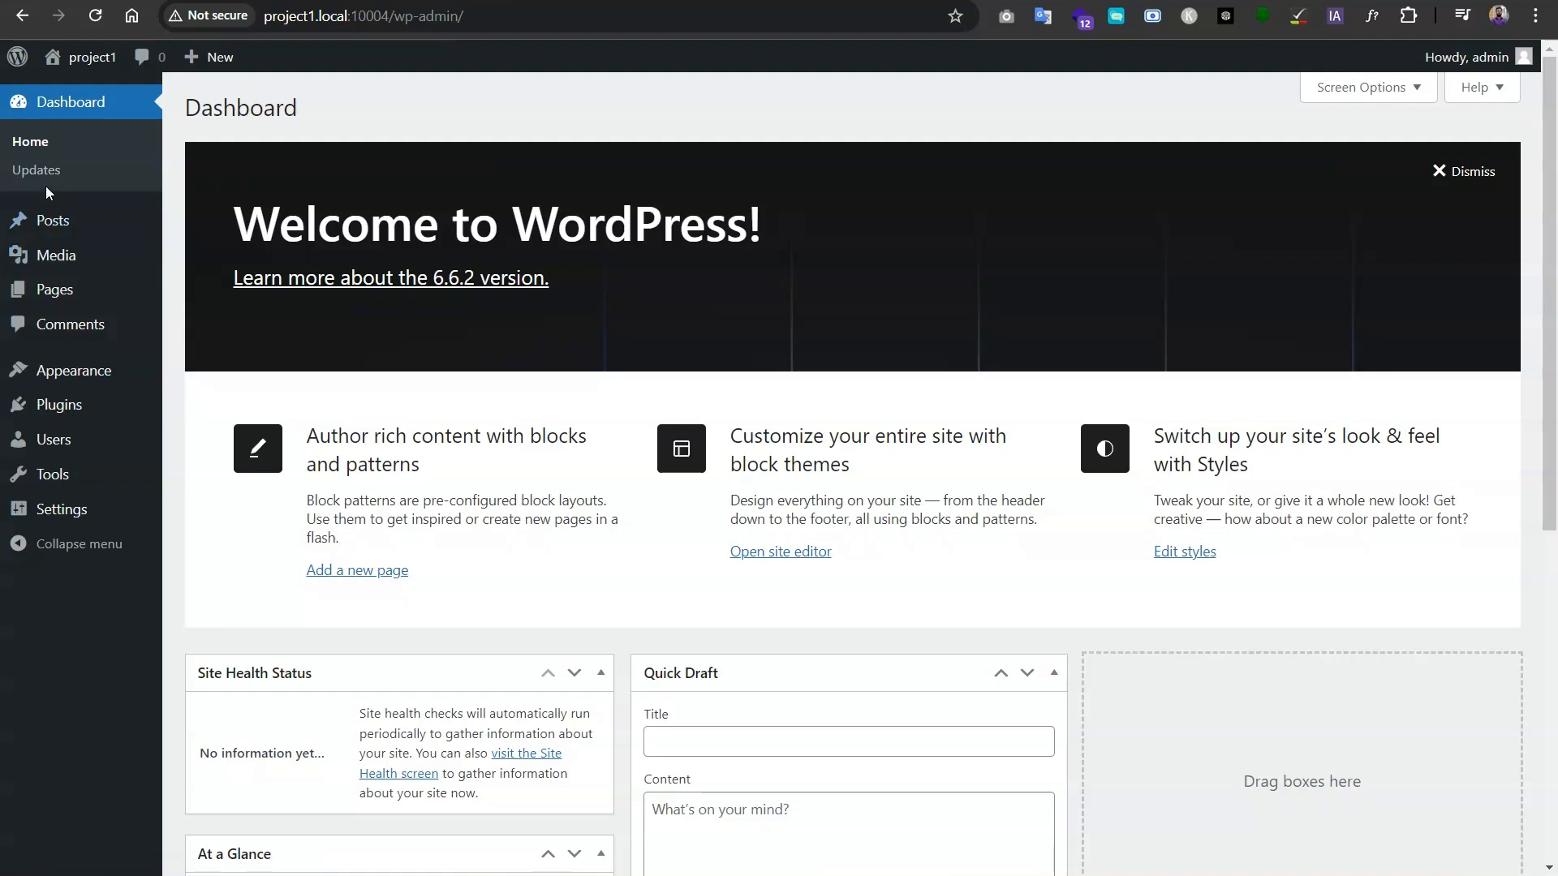
- View the WordPress Updates page and the list of all posts
{"action": "left_click", "coordinate": [49, 177]}
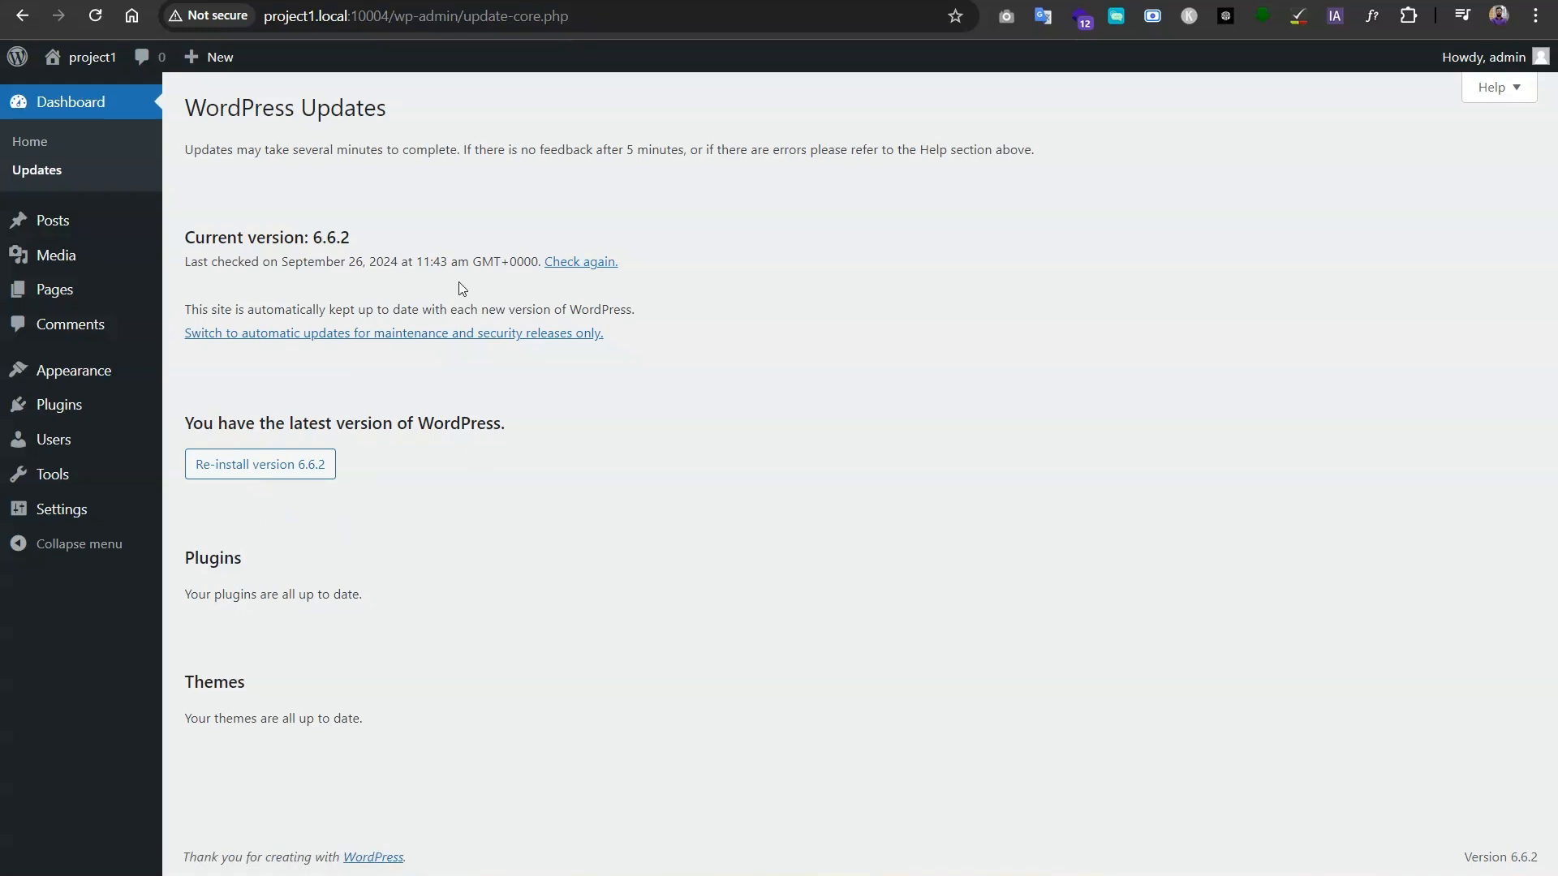
{"action": "left_click", "coordinate": [68, 230]}
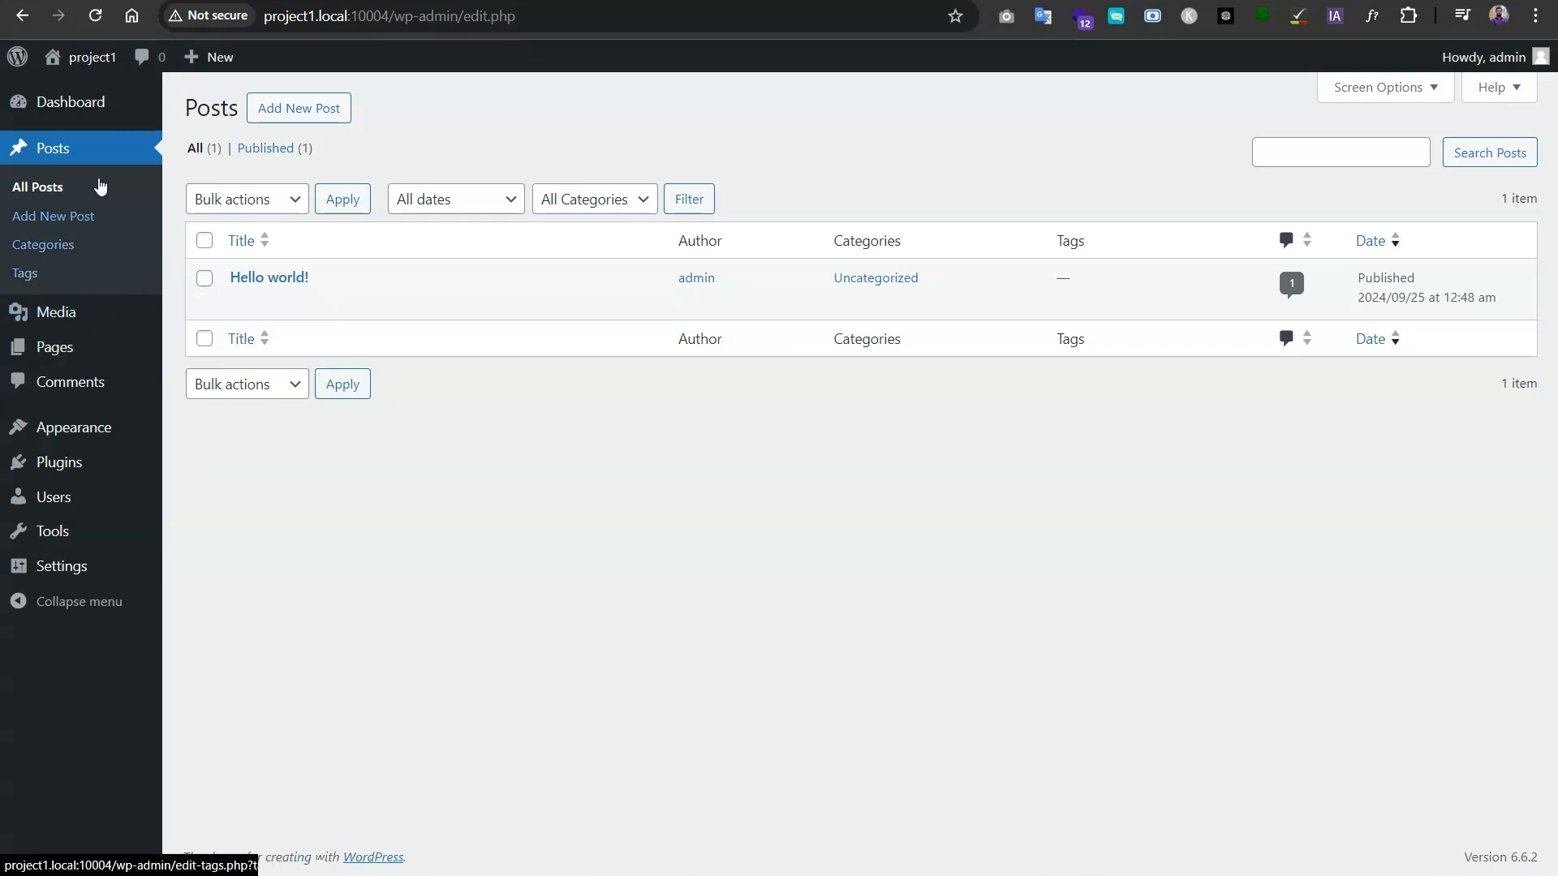
- View the Media Library and the page for uploading new media files
{"action": "left_click", "coordinate": [50, 319]}
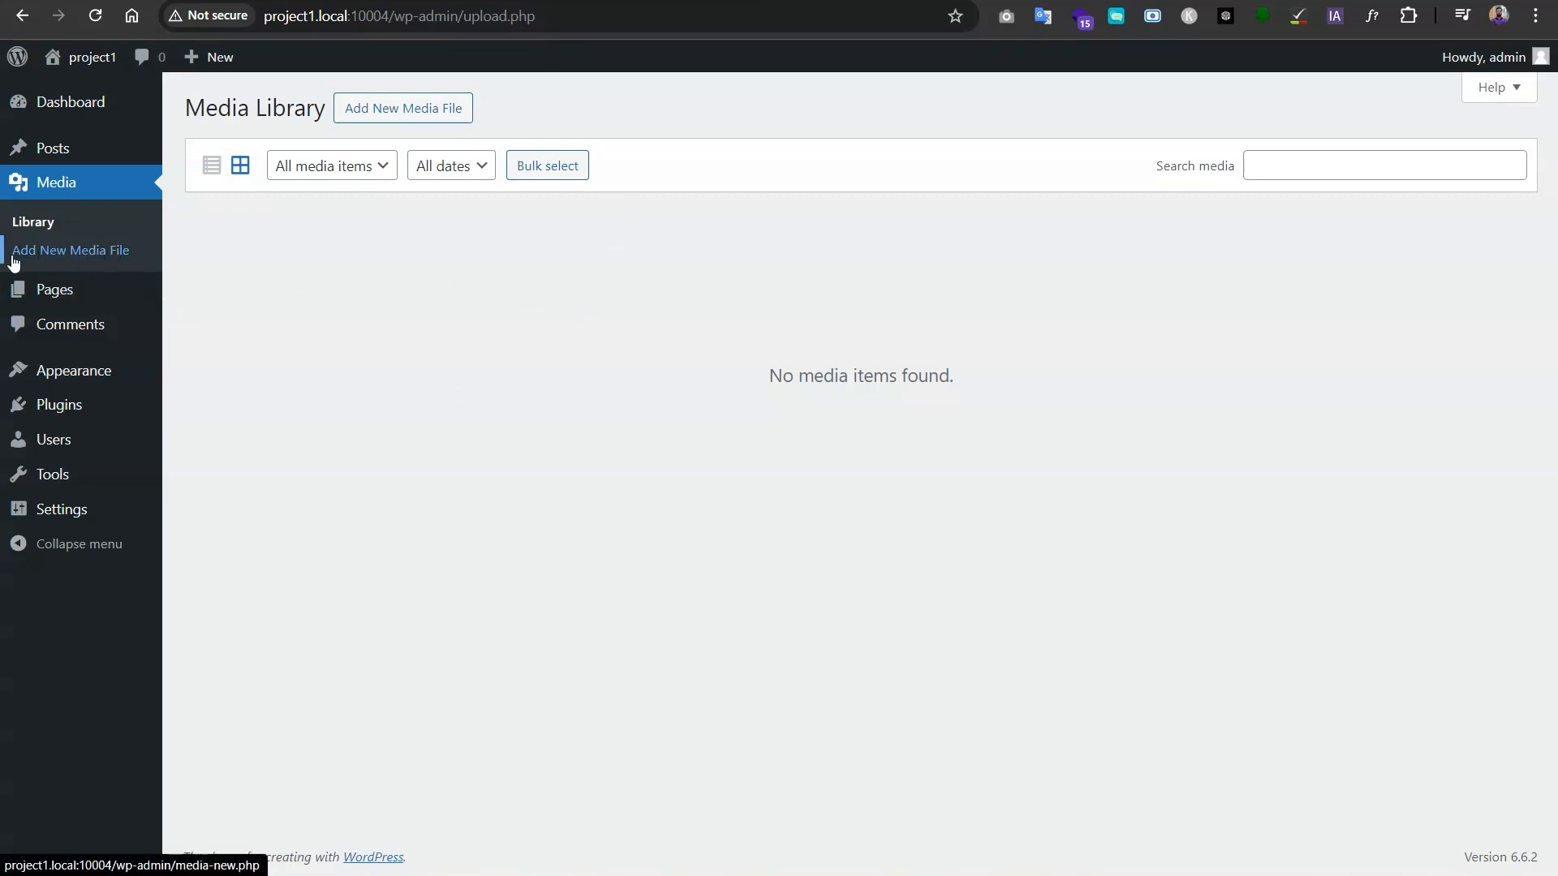
{"action": "left_click", "coordinate": [69, 257]}
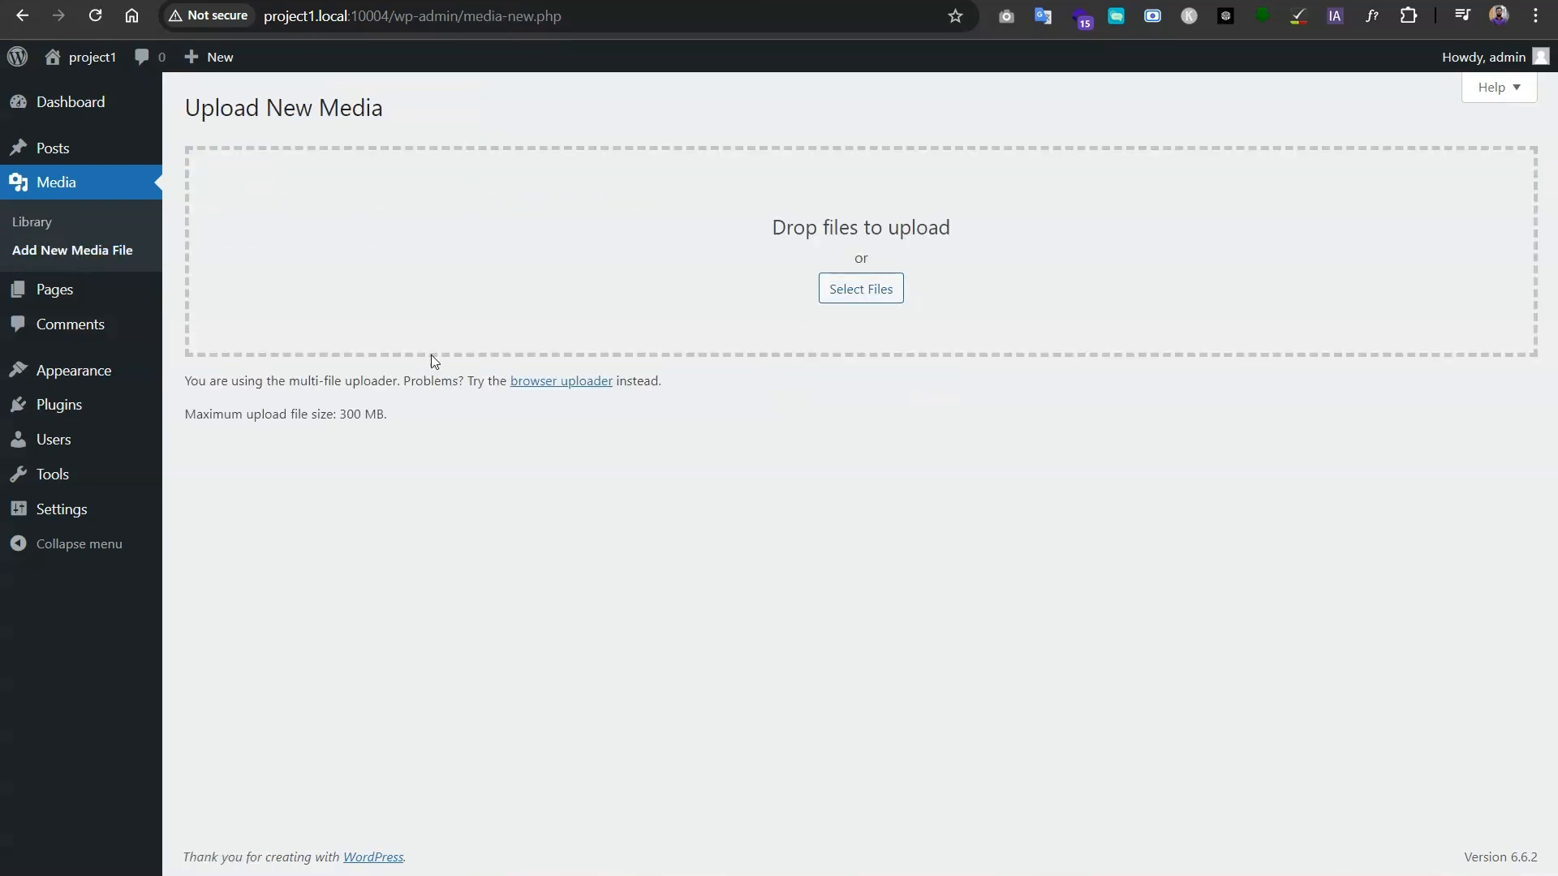
- Open the Pages list, select all pages, and view the available bulk actions without applying one
{"action": "left_click", "coordinate": [79, 295]}
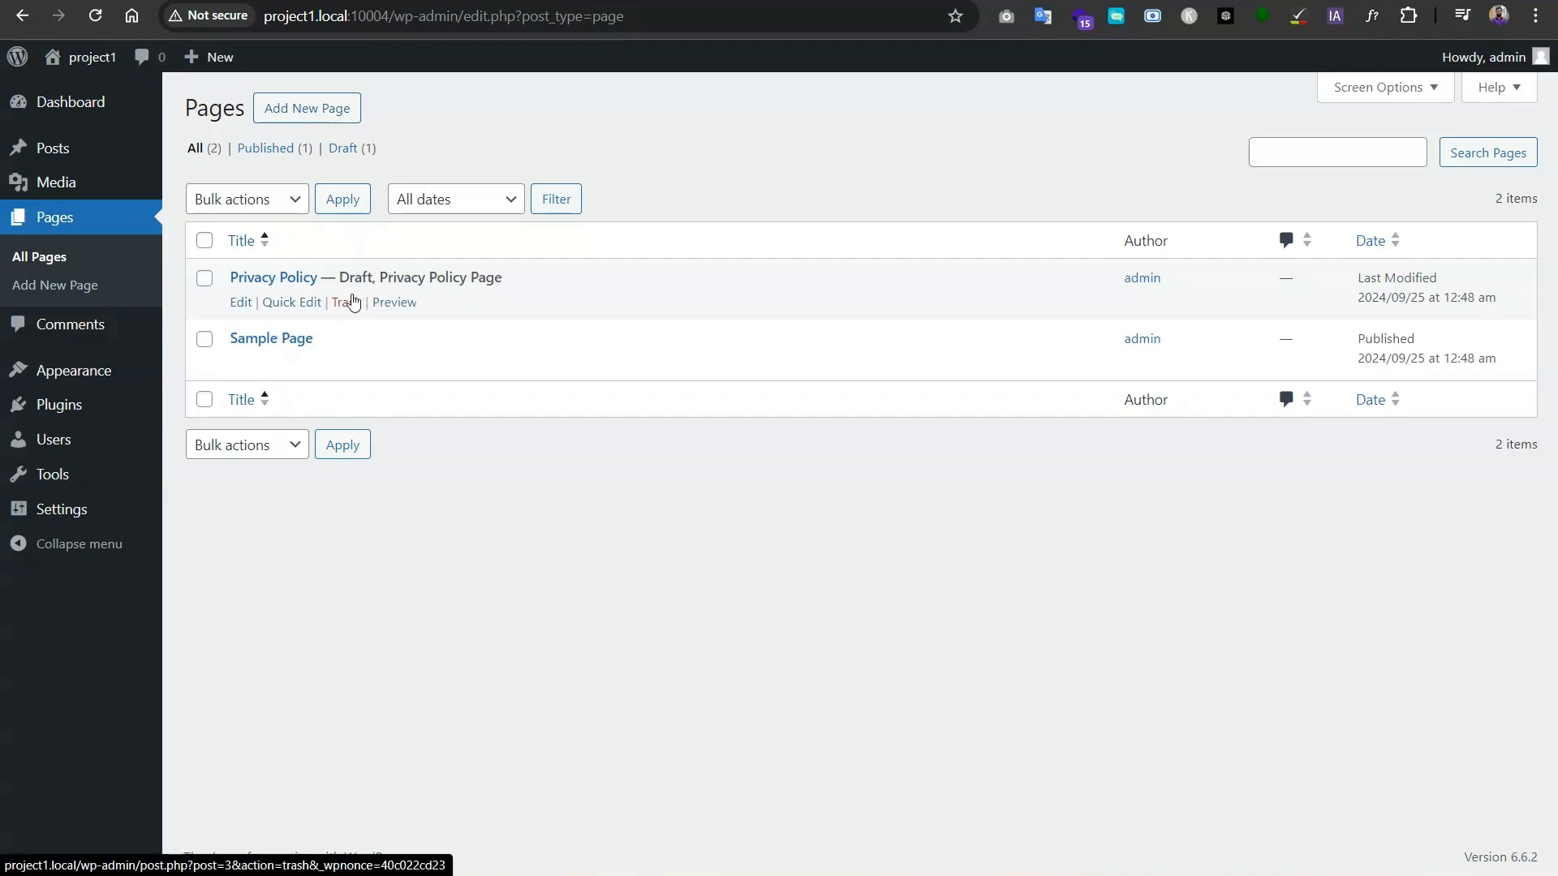
{"action": "left_click", "coordinate": [207, 245]}
{"action": "left_click", "coordinate": [247, 203]}
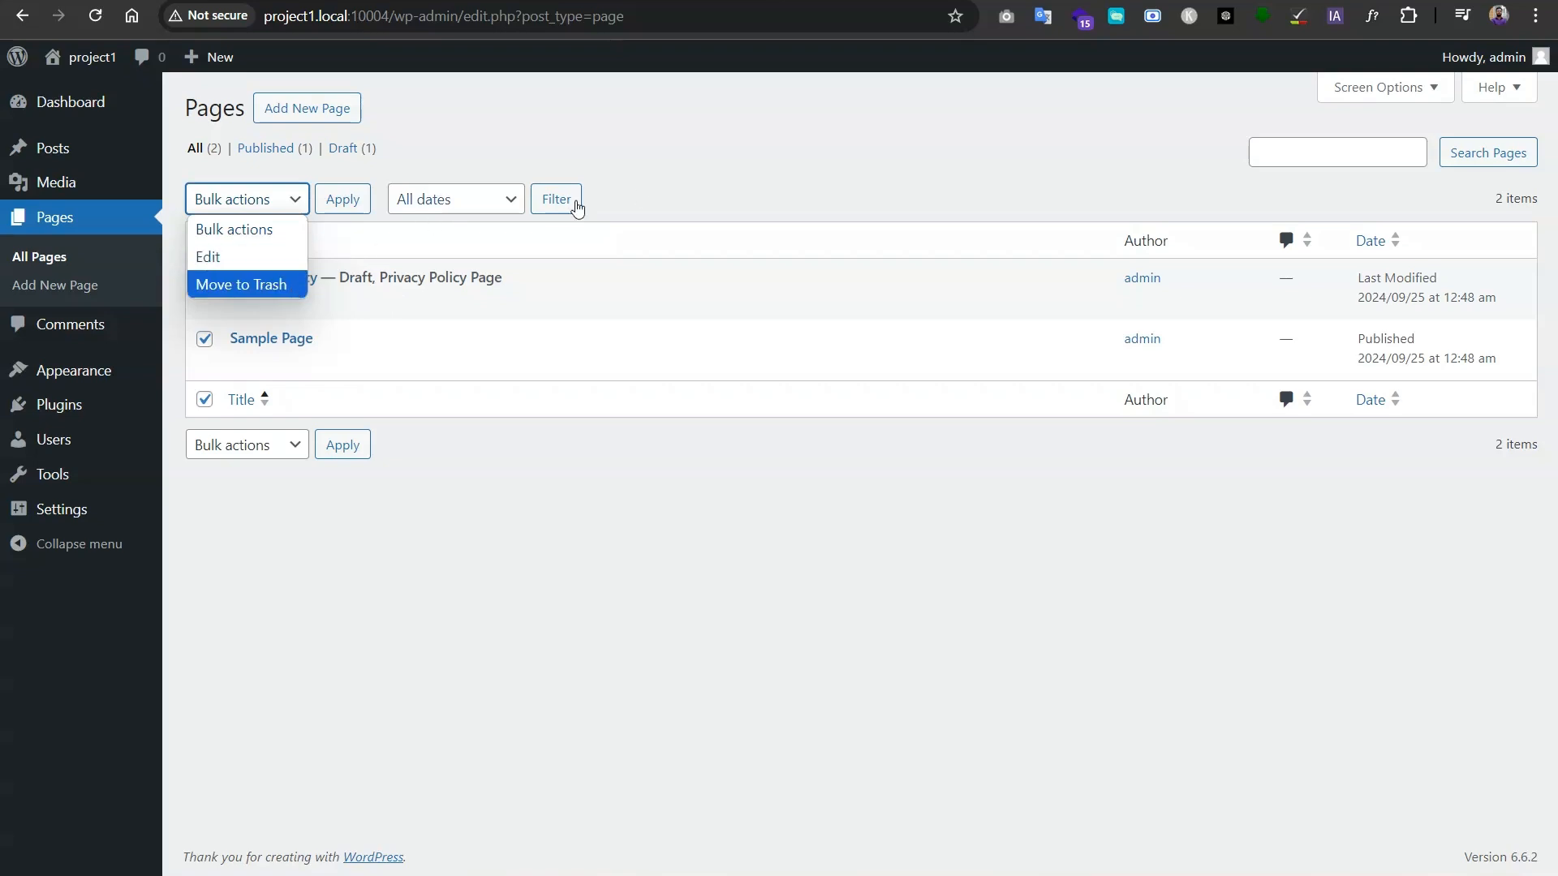
{"action": "left_click", "coordinate": [685, 178]}
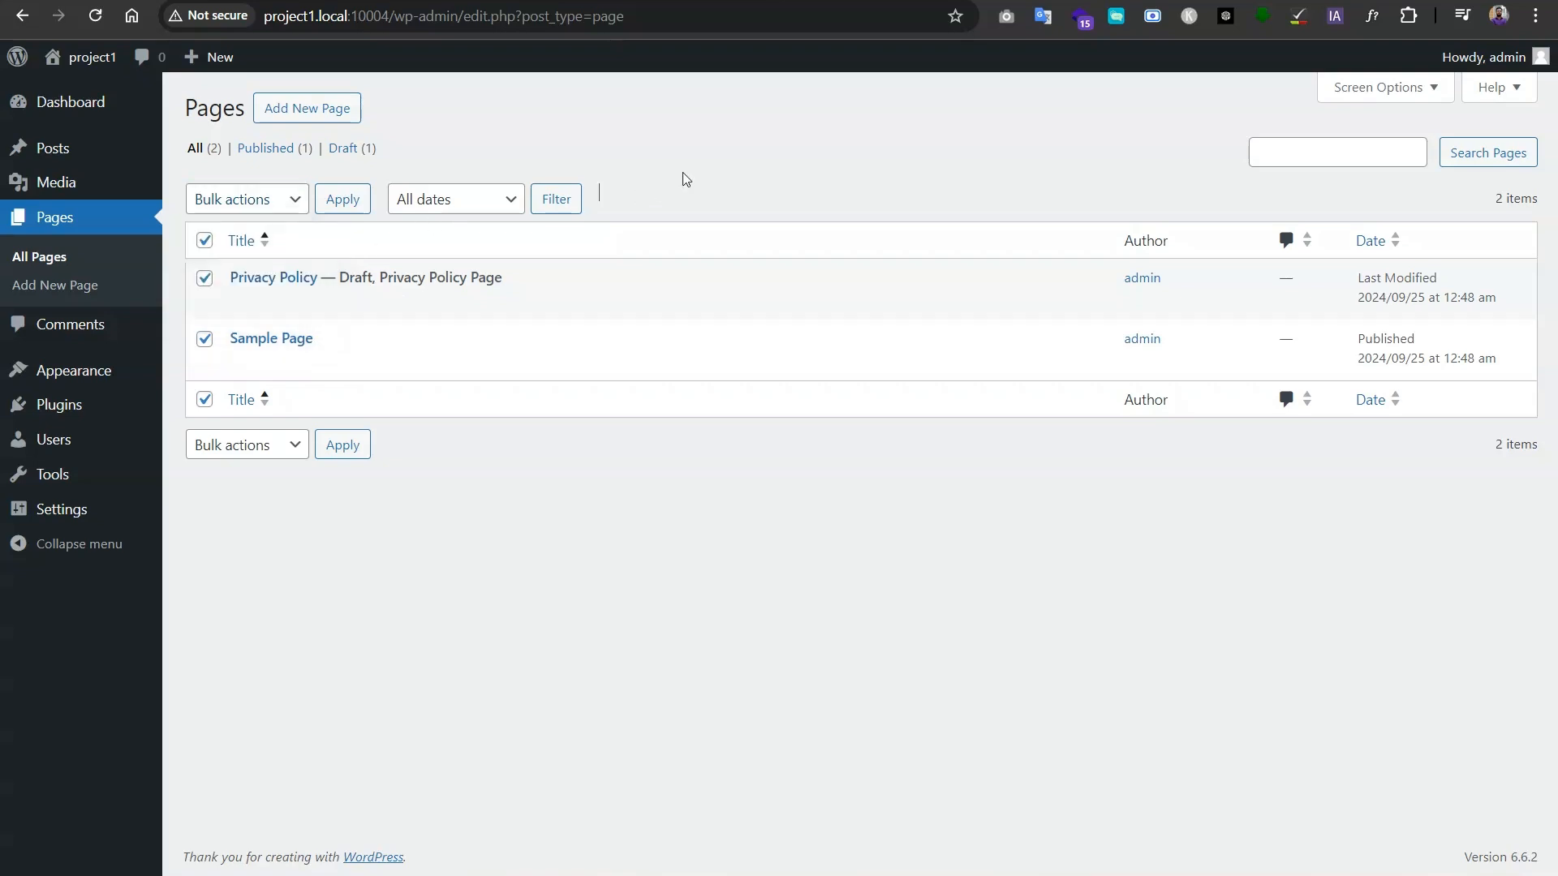
- Open the Comments list and view the moderation actions for the sample comment
{"action": "left_click", "coordinate": [69, 328]}
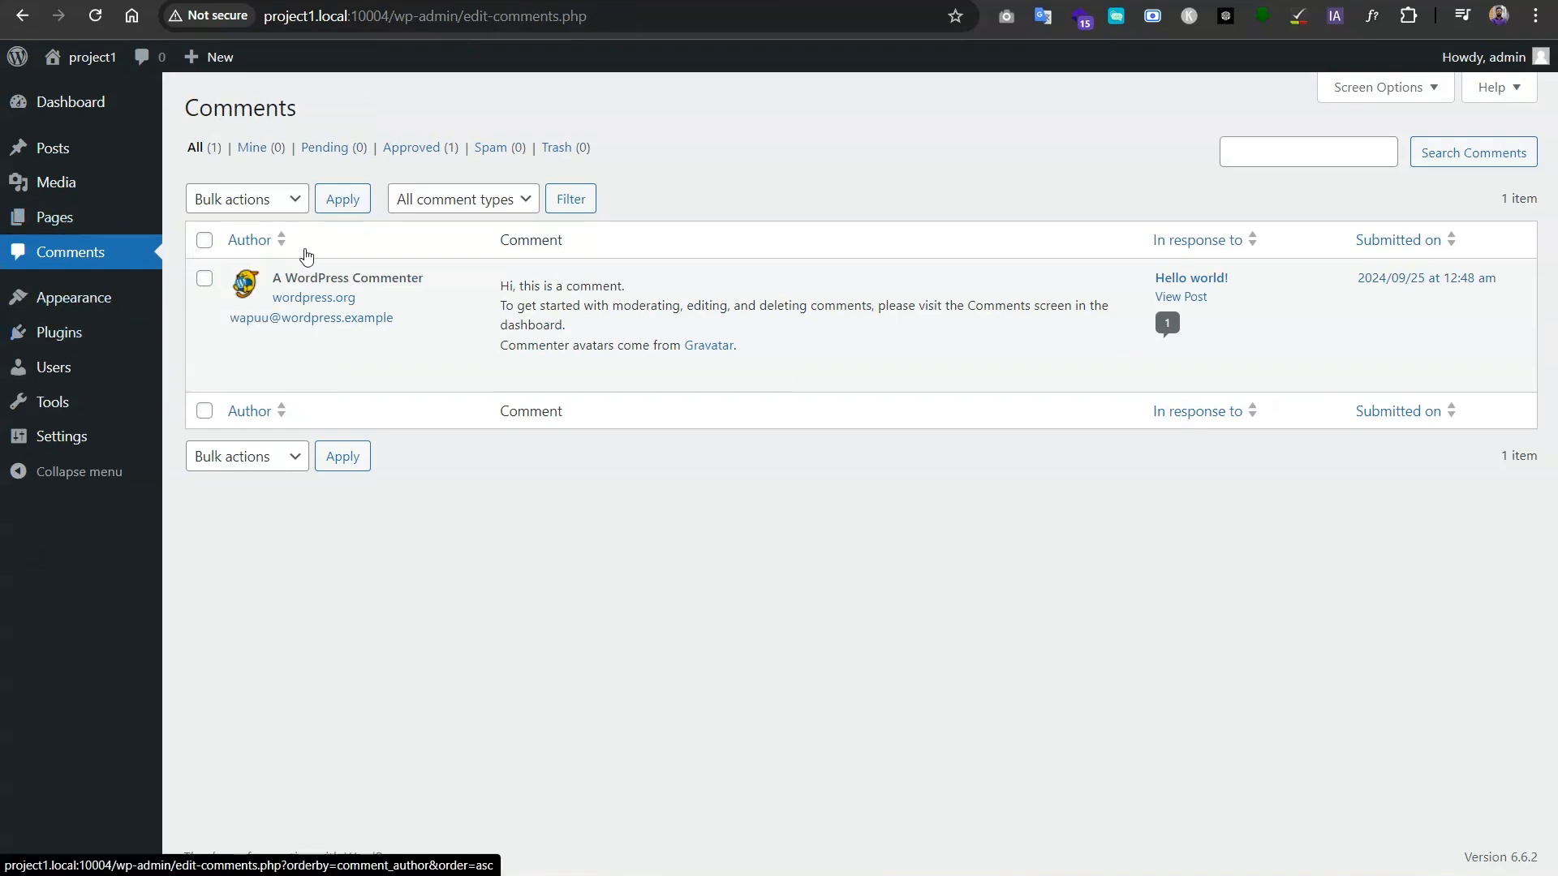
{"action": "mouse_move", "coordinate": [698, 326]}
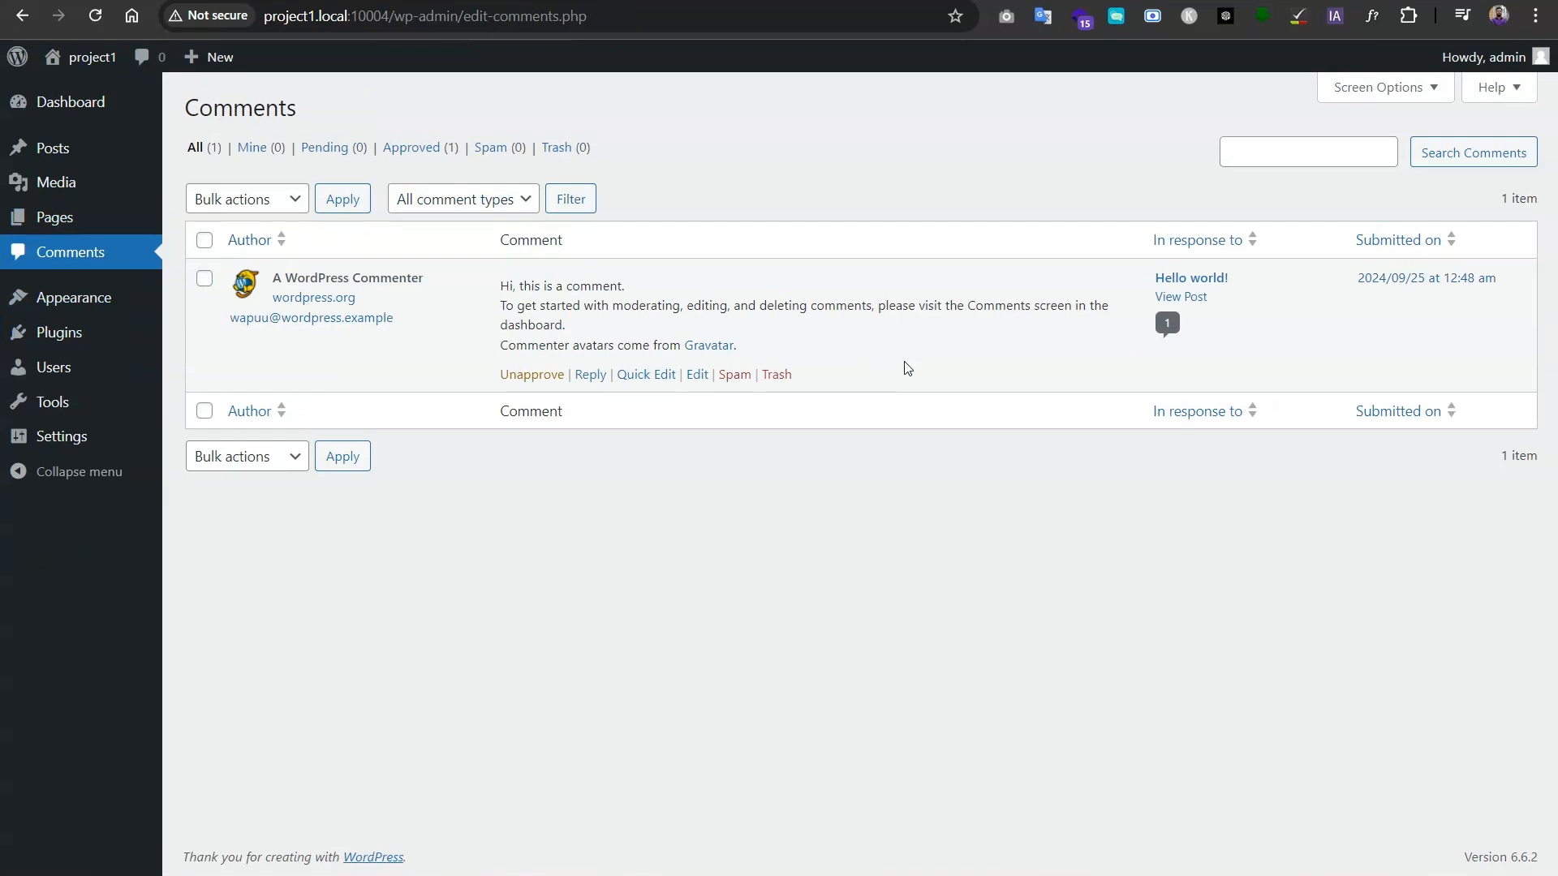
- View the installed themes and the installed plugins page
{"action": "left_click", "coordinate": [102, 307]}
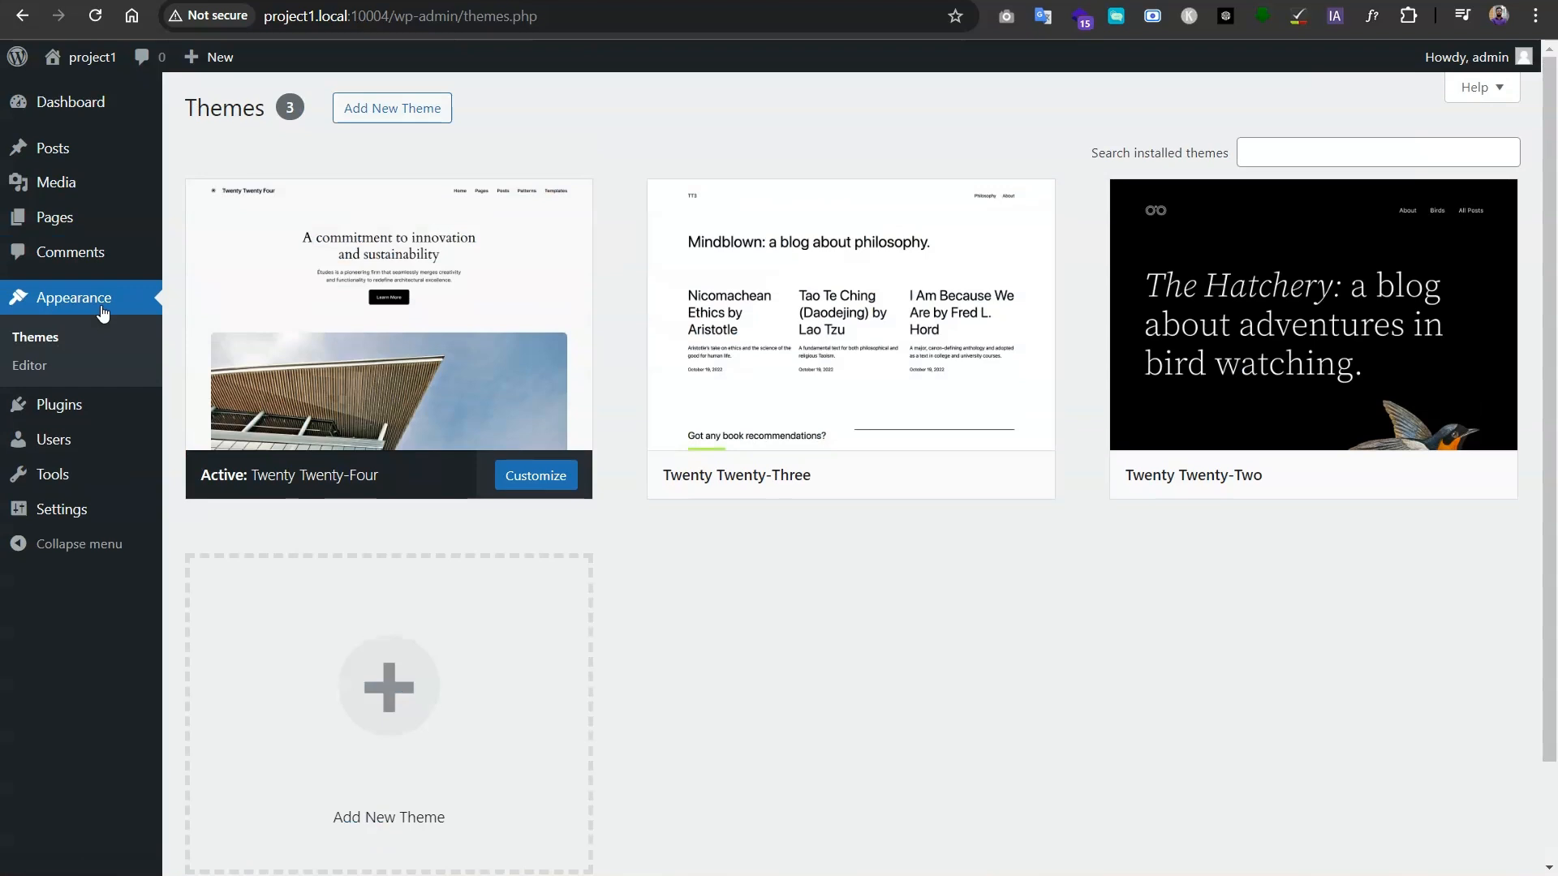
{"action": "mouse_move", "coordinate": [491, 371]}
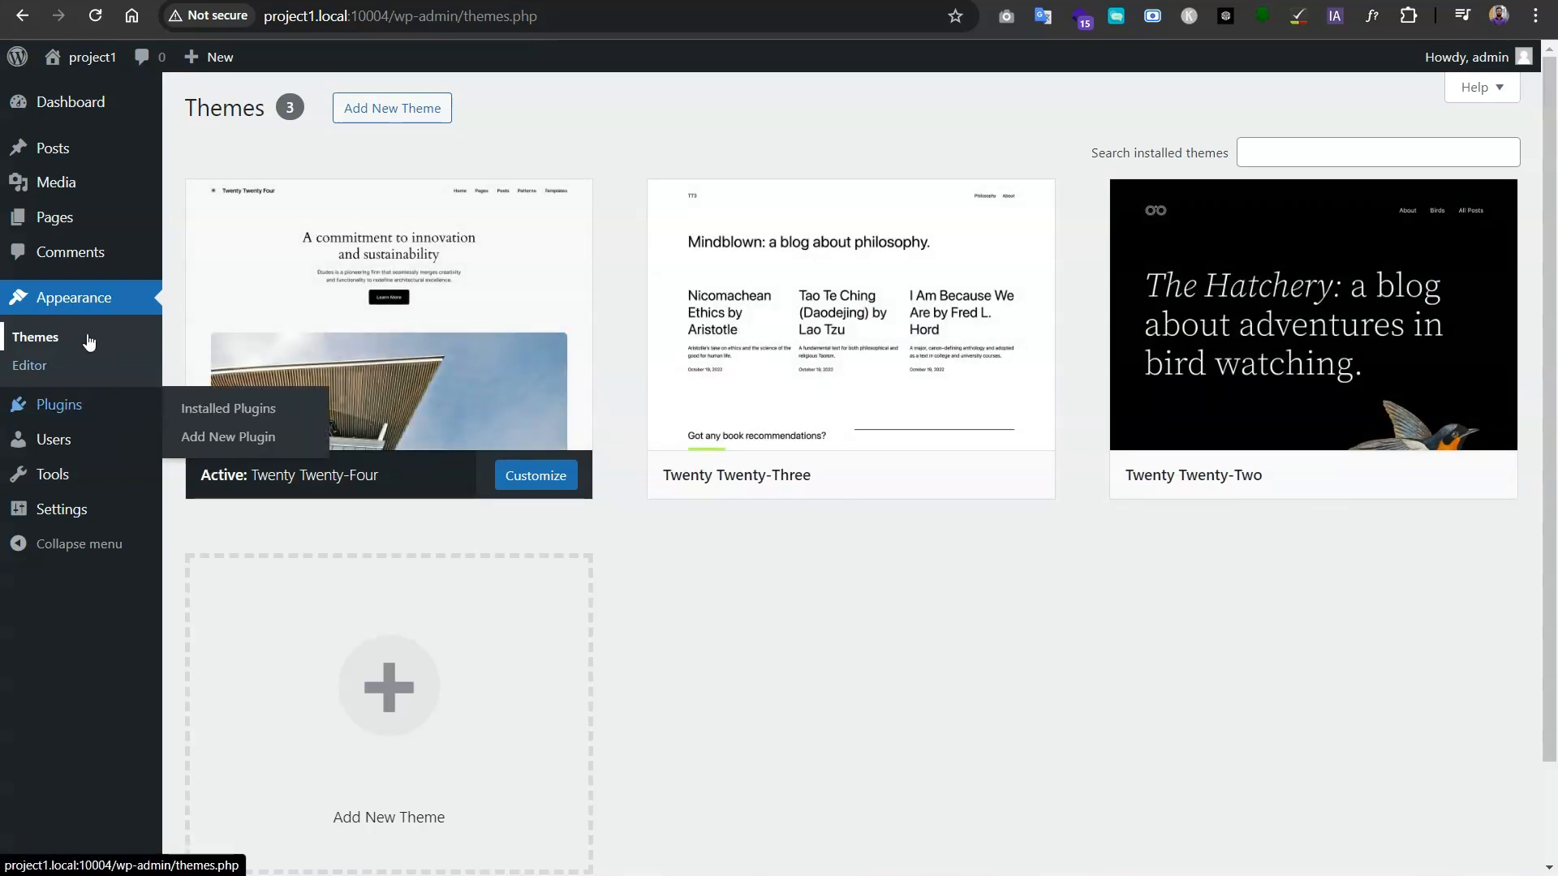
{"action": "mouse_move", "coordinate": [75, 434]}
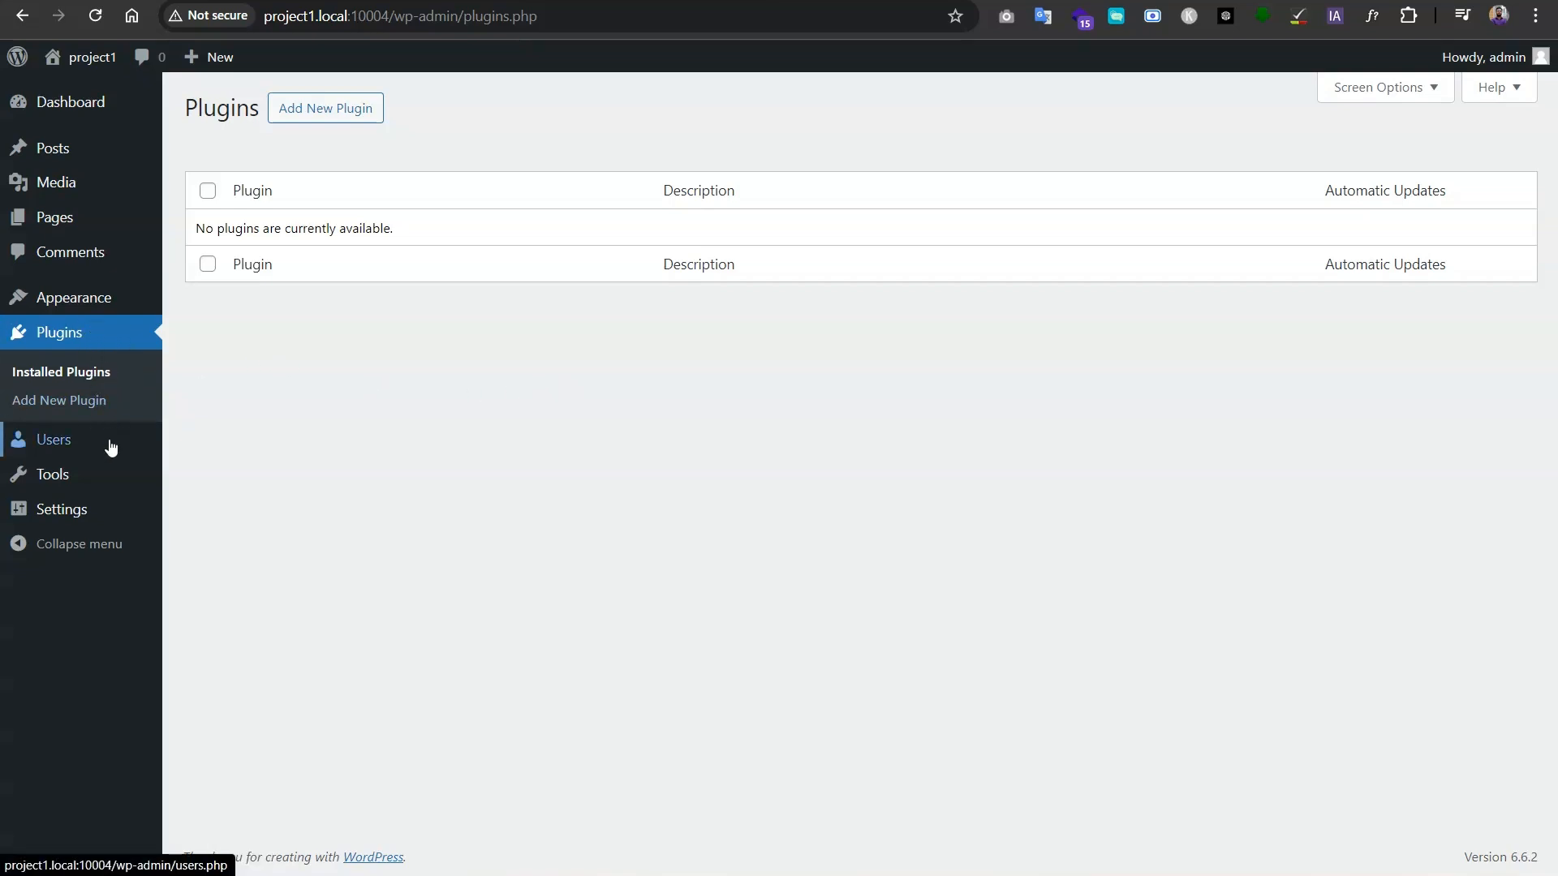
- View the role choices on the Users list without changing one, and open the Available Tools page
{"action": "left_click", "coordinate": [44, 454]}
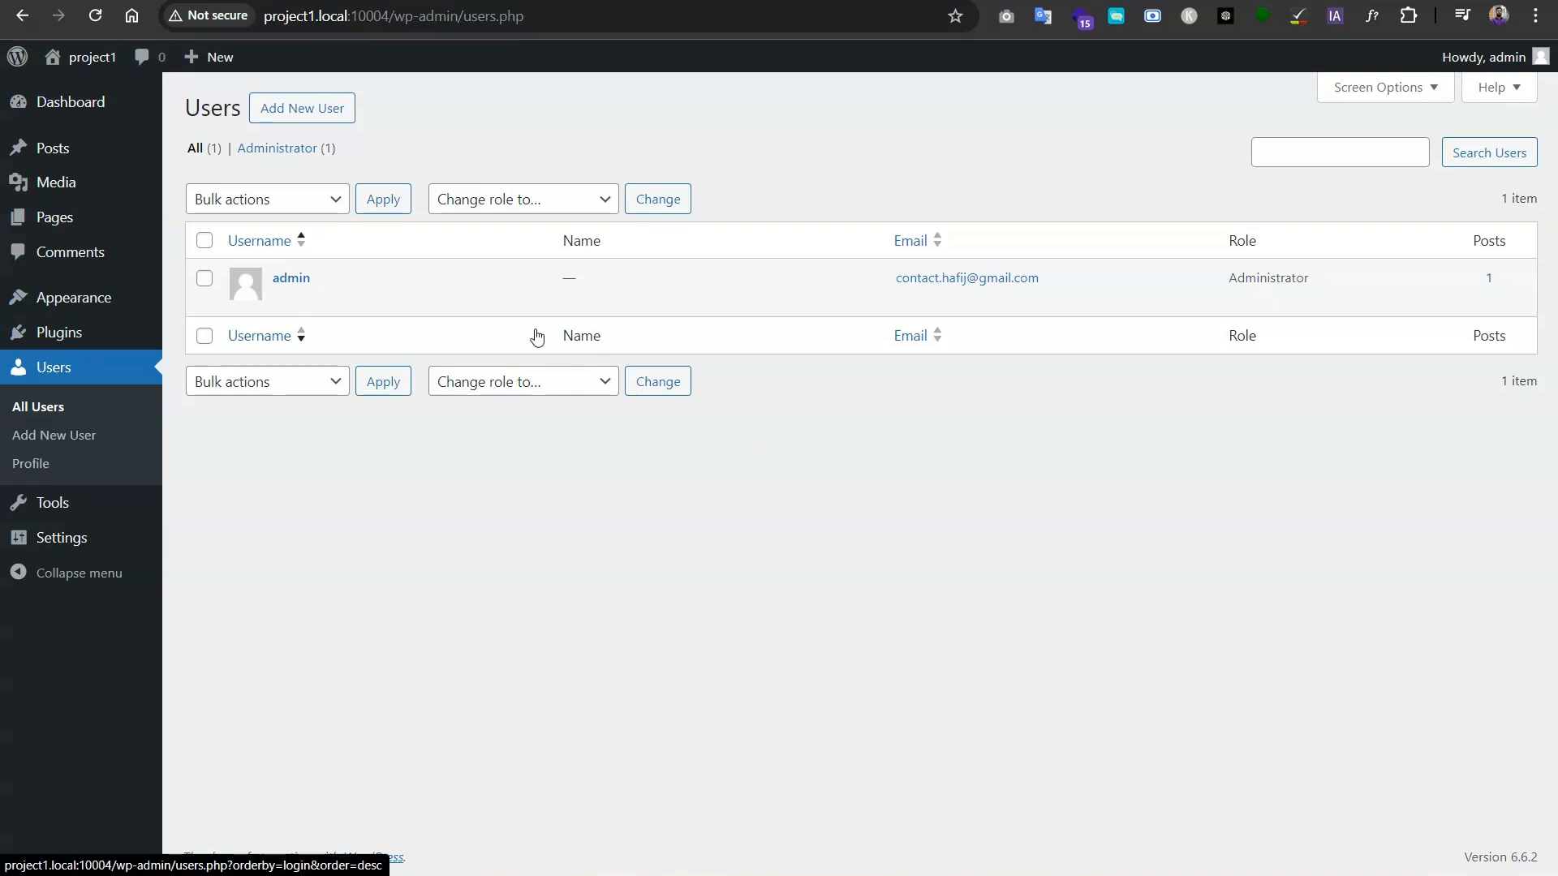
{"action": "left_click", "coordinate": [509, 207]}
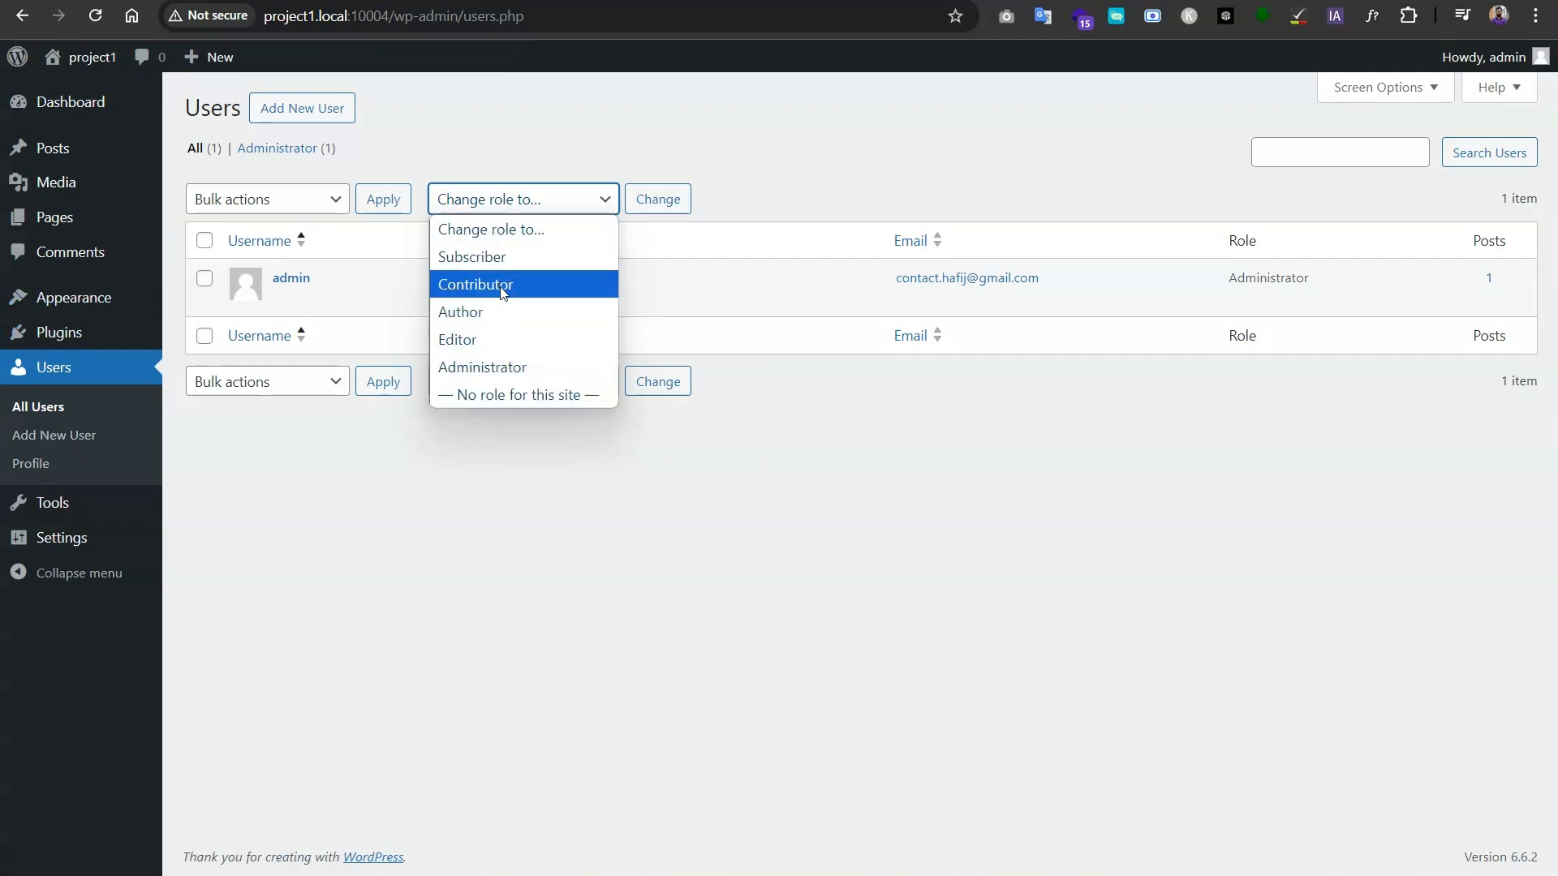
{"action": "left_click", "coordinate": [705, 184]}
{"action": "left_click", "coordinate": [50, 502]}
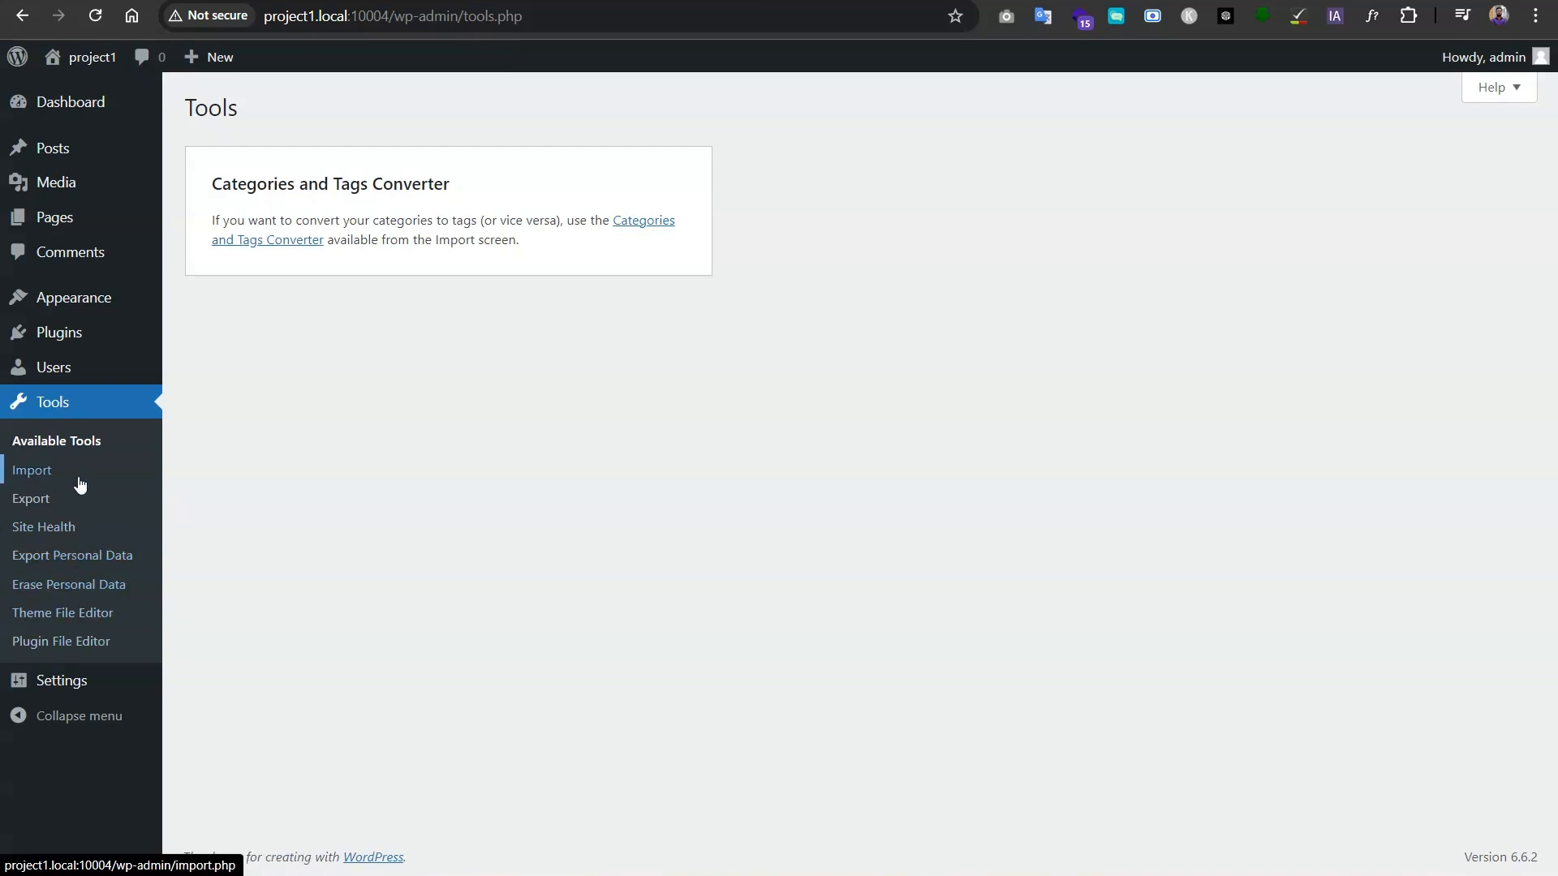
- Open the General Settings and review the options from site title and tagline down to date, time format and week start
{"action": "mouse_move", "coordinate": [103, 688]}
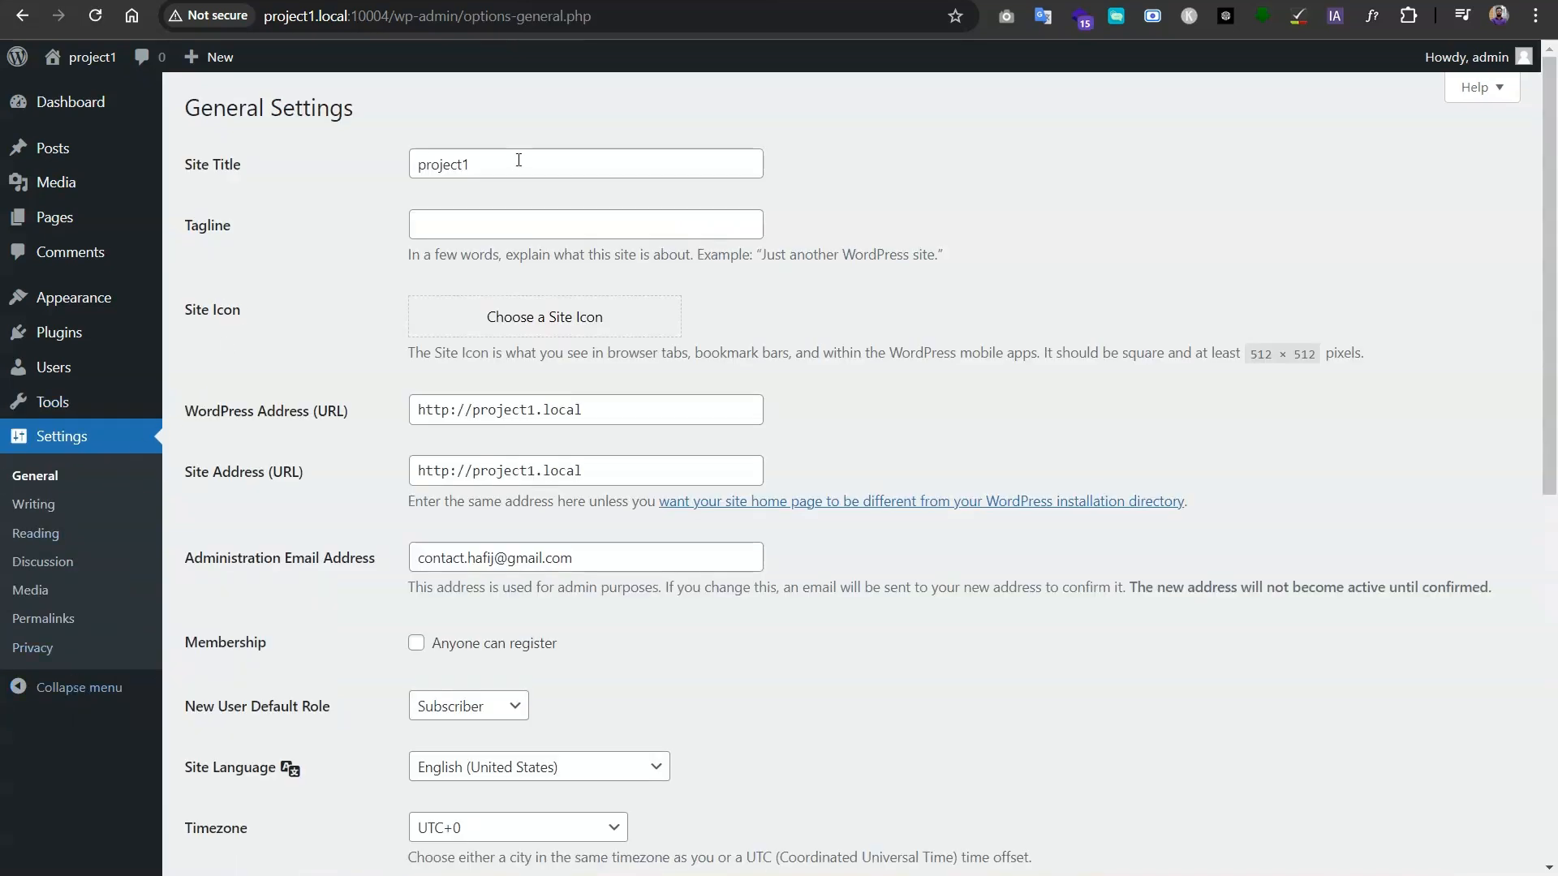
{"action": "double_click", "coordinate": [467, 159]}
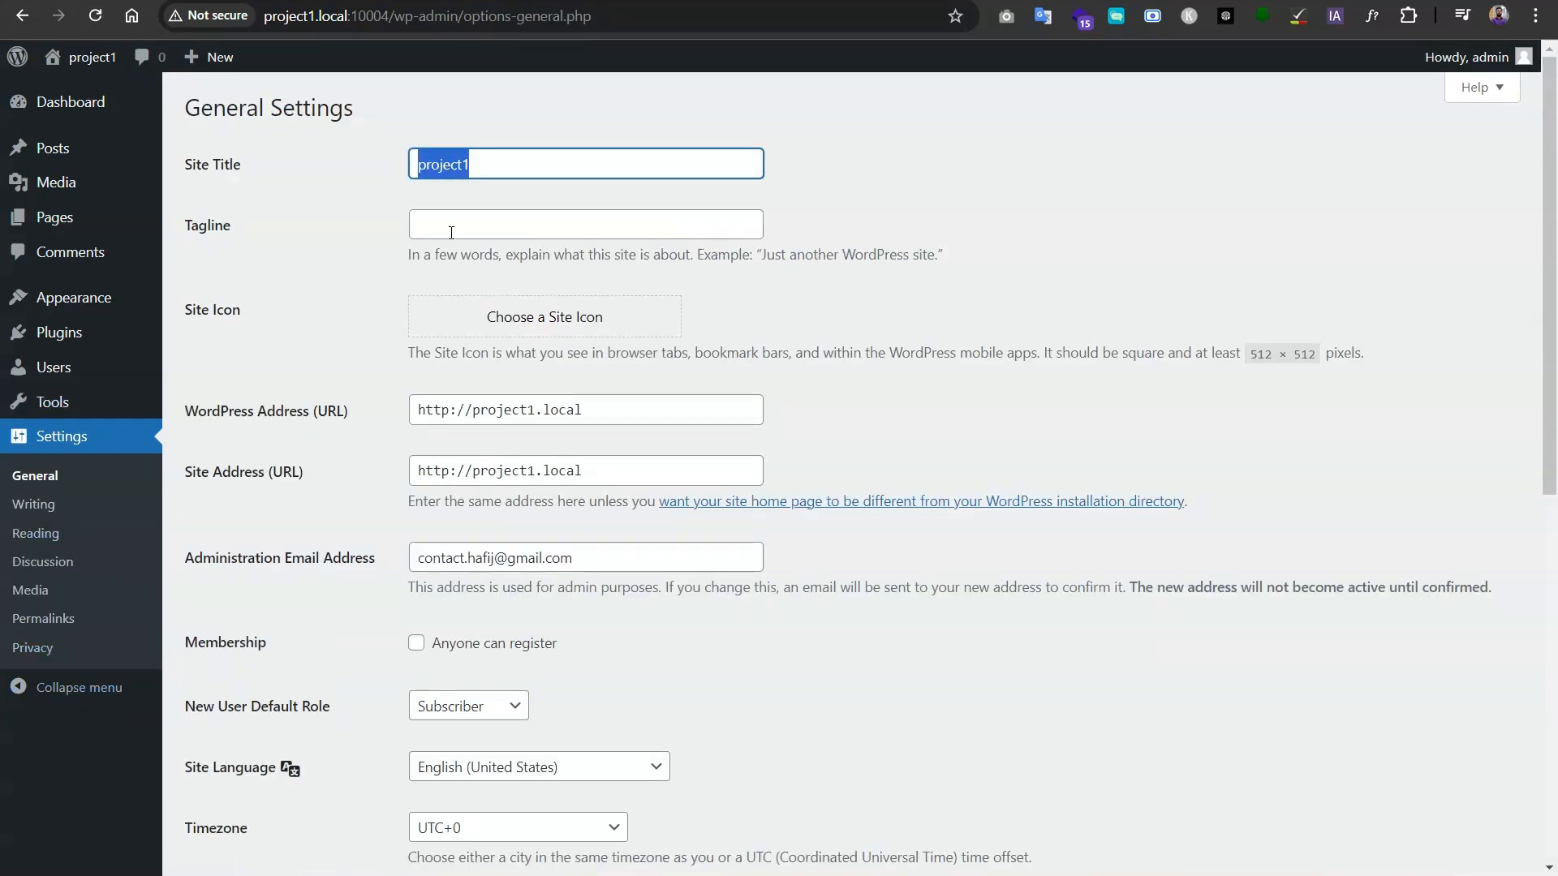
{"action": "left_click", "coordinate": [452, 227]}
{"action": "mouse_move", "coordinate": [70, 307]}
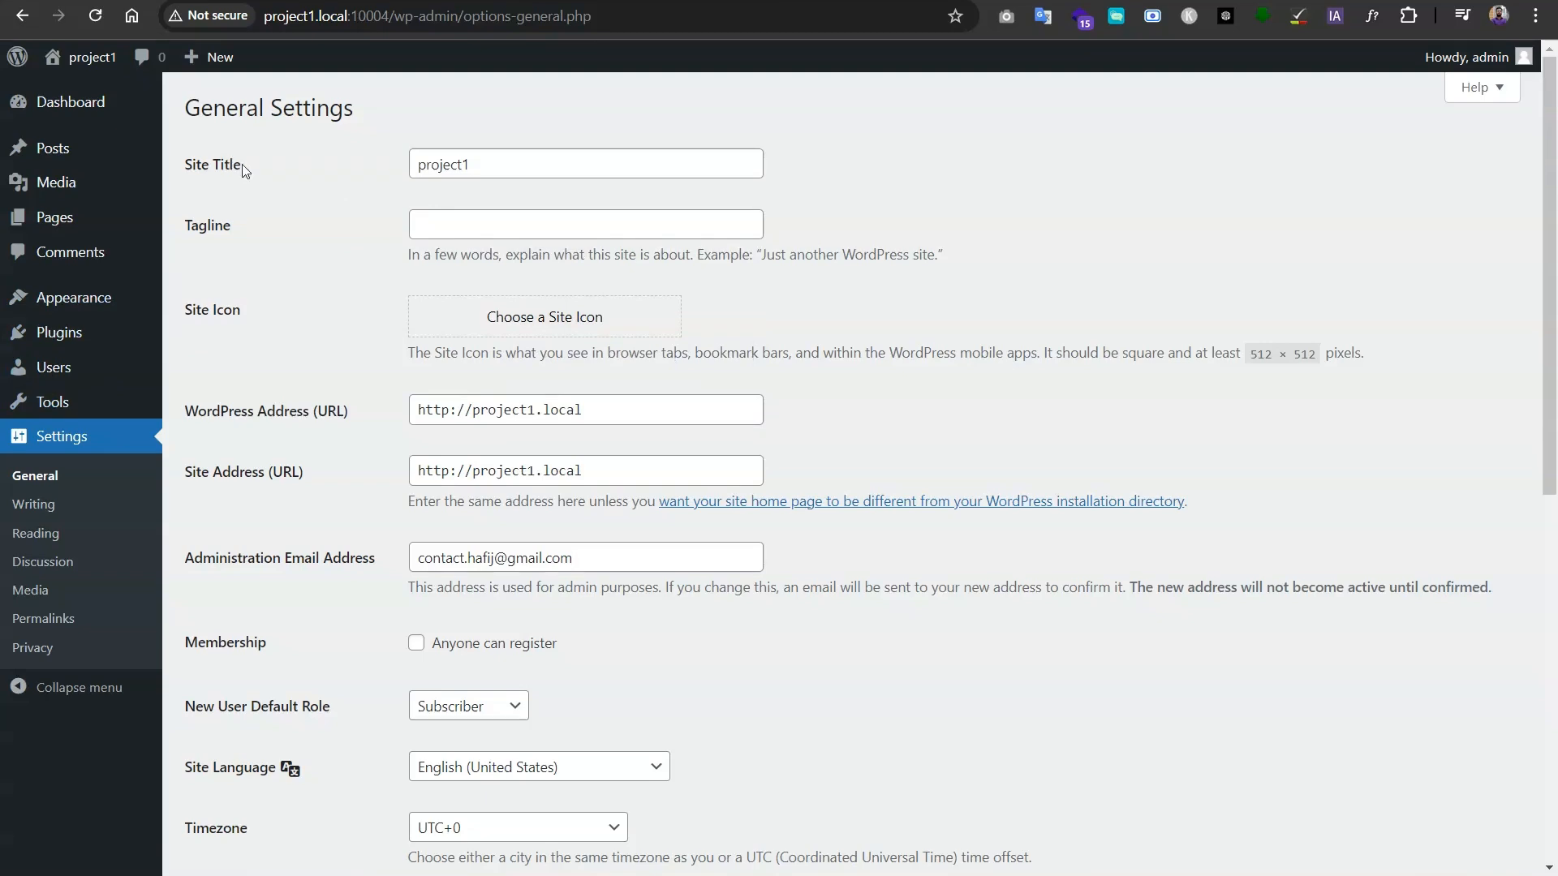
{"action": "scroll", "coordinate": [499, 438], "scroll_direction": "down", "scroll_amount": 6}
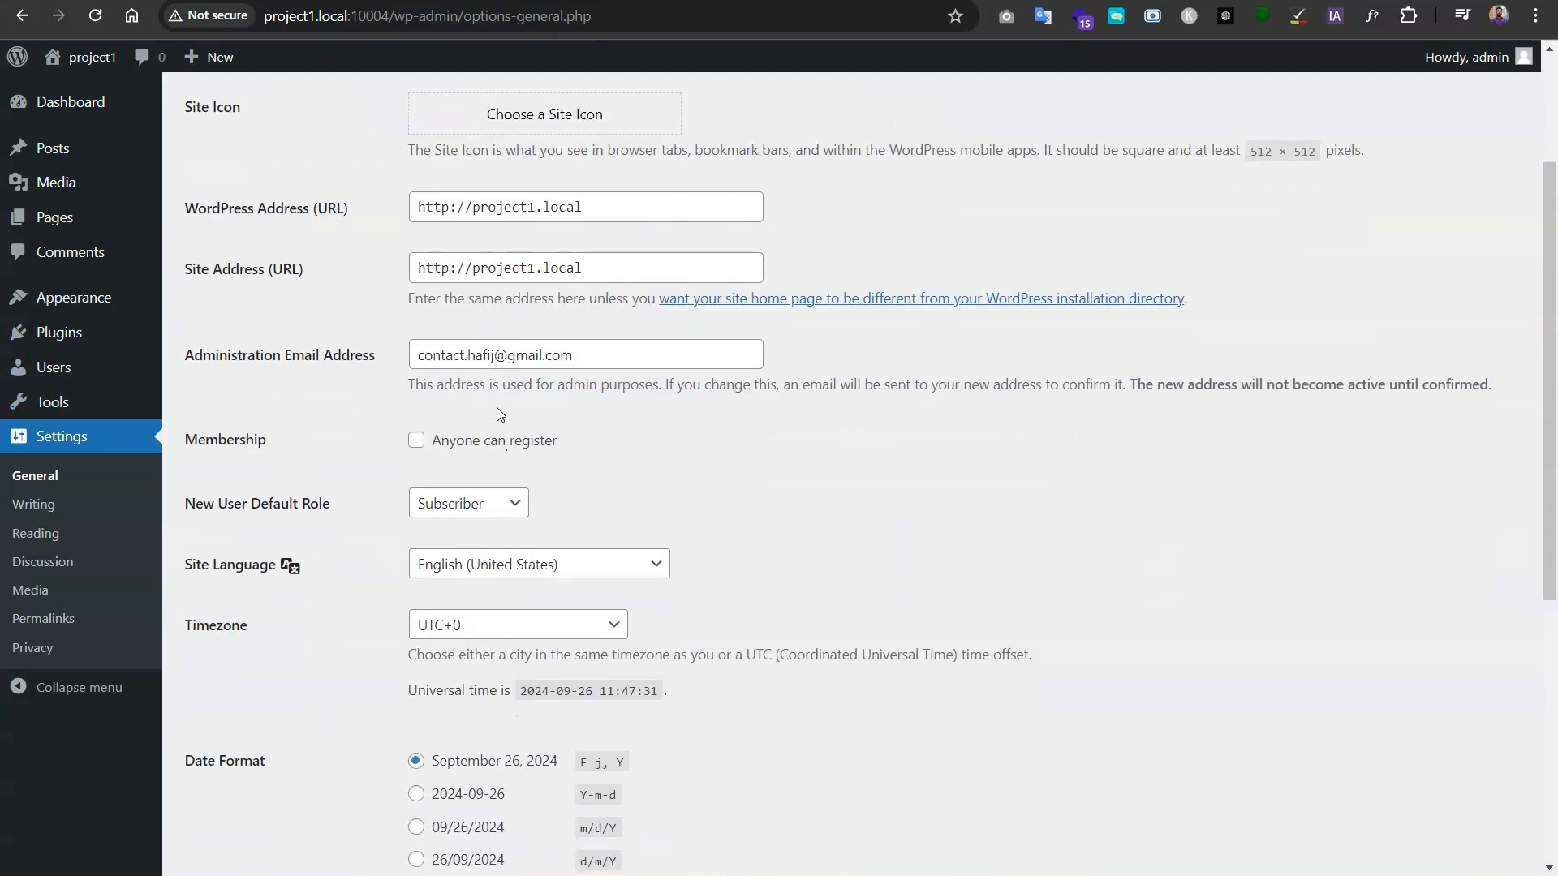
{"action": "scroll", "coordinate": [517, 333], "scroll_direction": "up", "scroll_amount": 3}
{"action": "scroll", "coordinate": [519, 341], "scroll_direction": "down", "scroll_amount": 3}
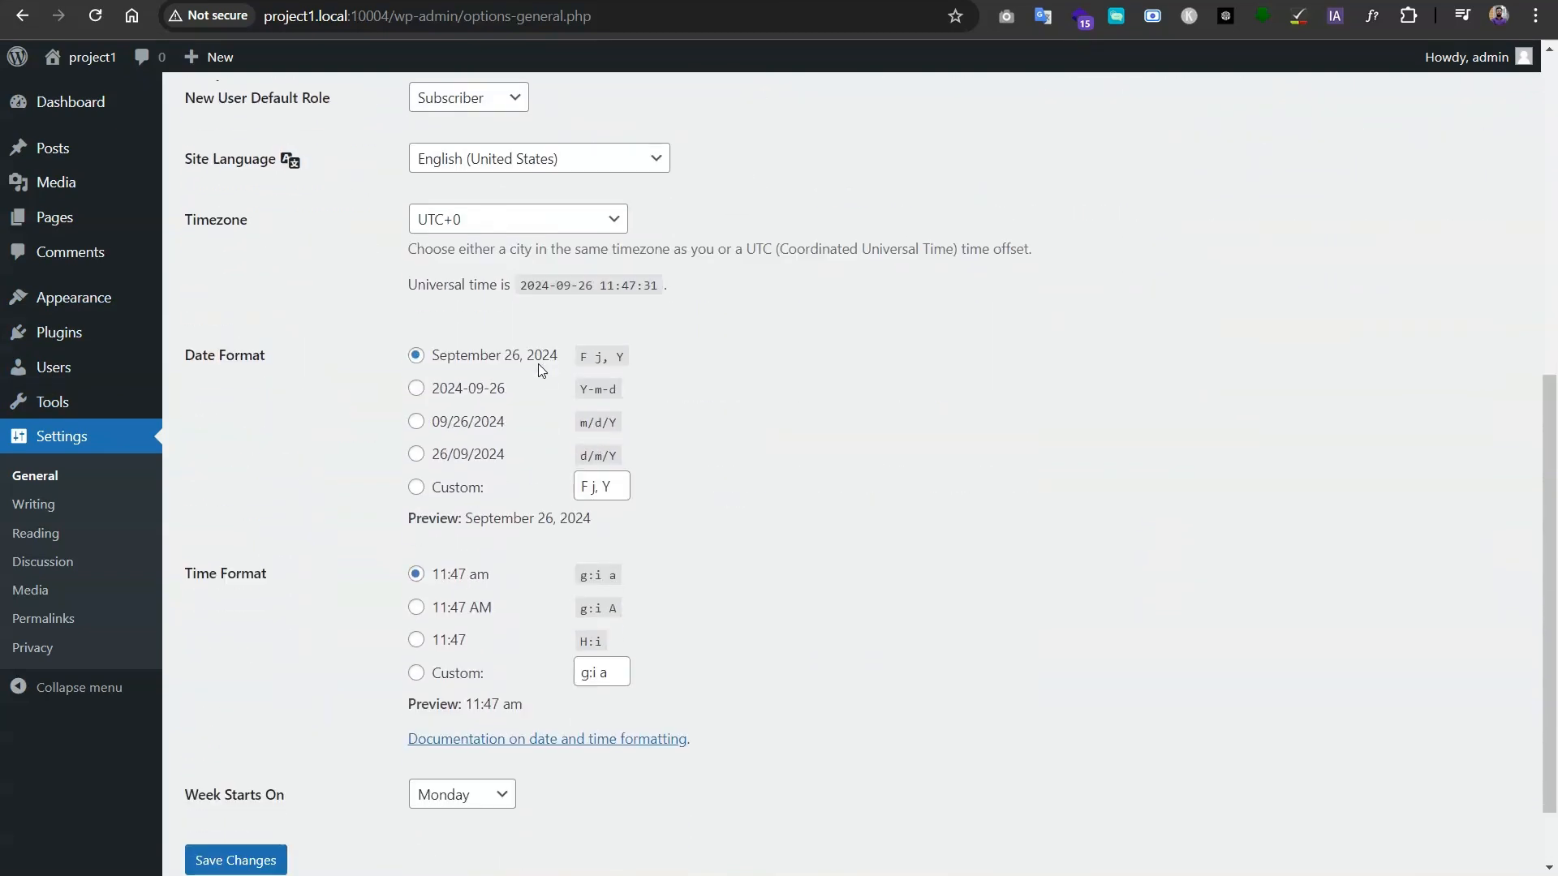
{"action": "scroll", "coordinate": [480, 313], "scroll_direction": "down", "scroll_amount": 1}
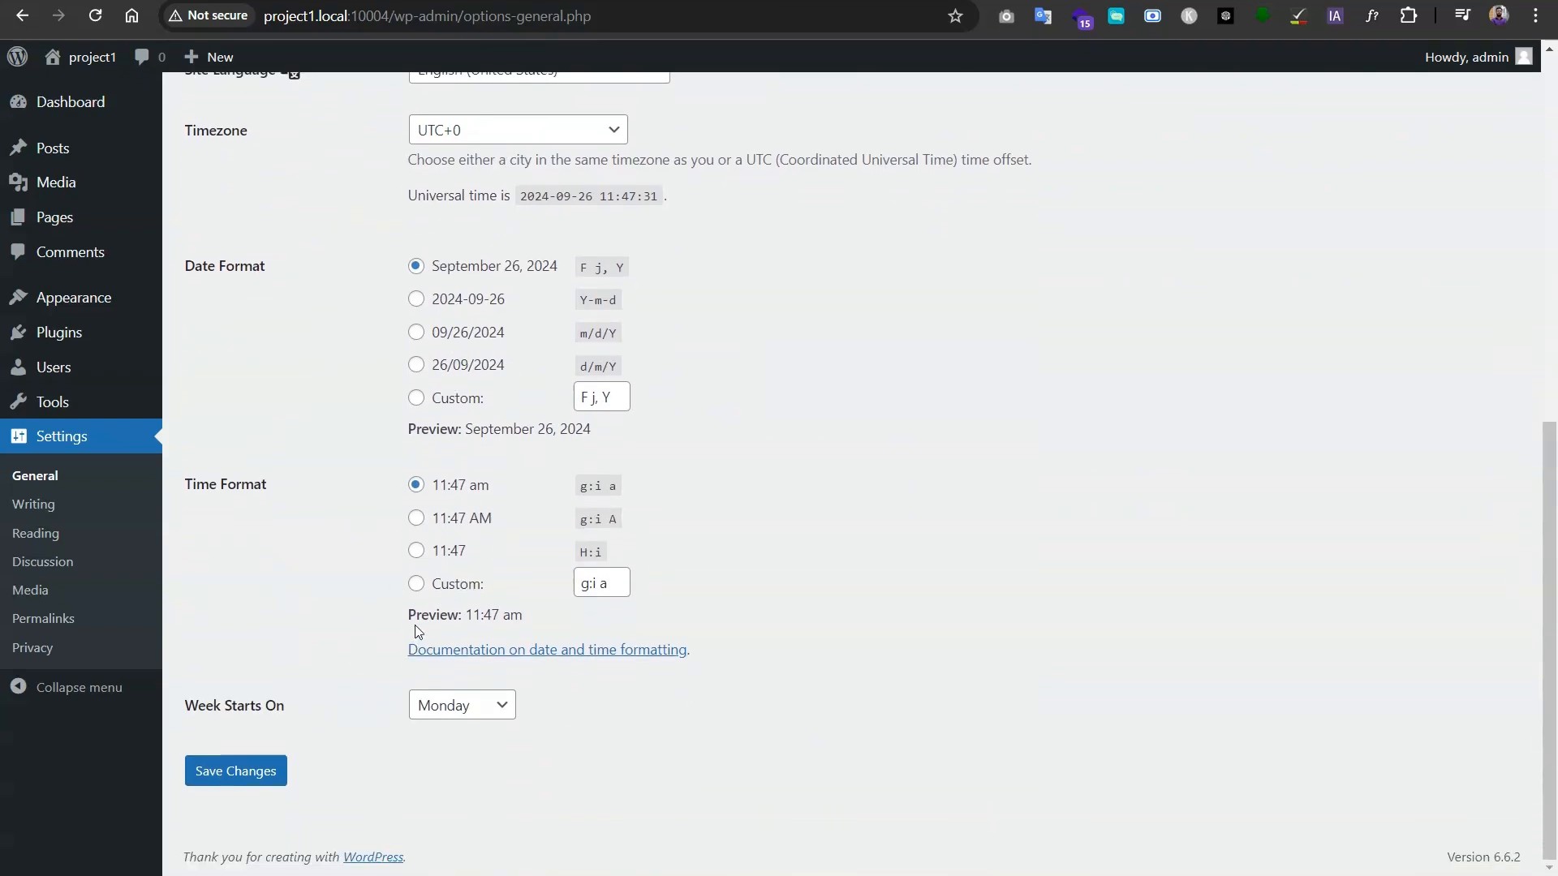
{"action": "scroll", "coordinate": [416, 631], "scroll_direction": "up", "scroll_amount": 7}
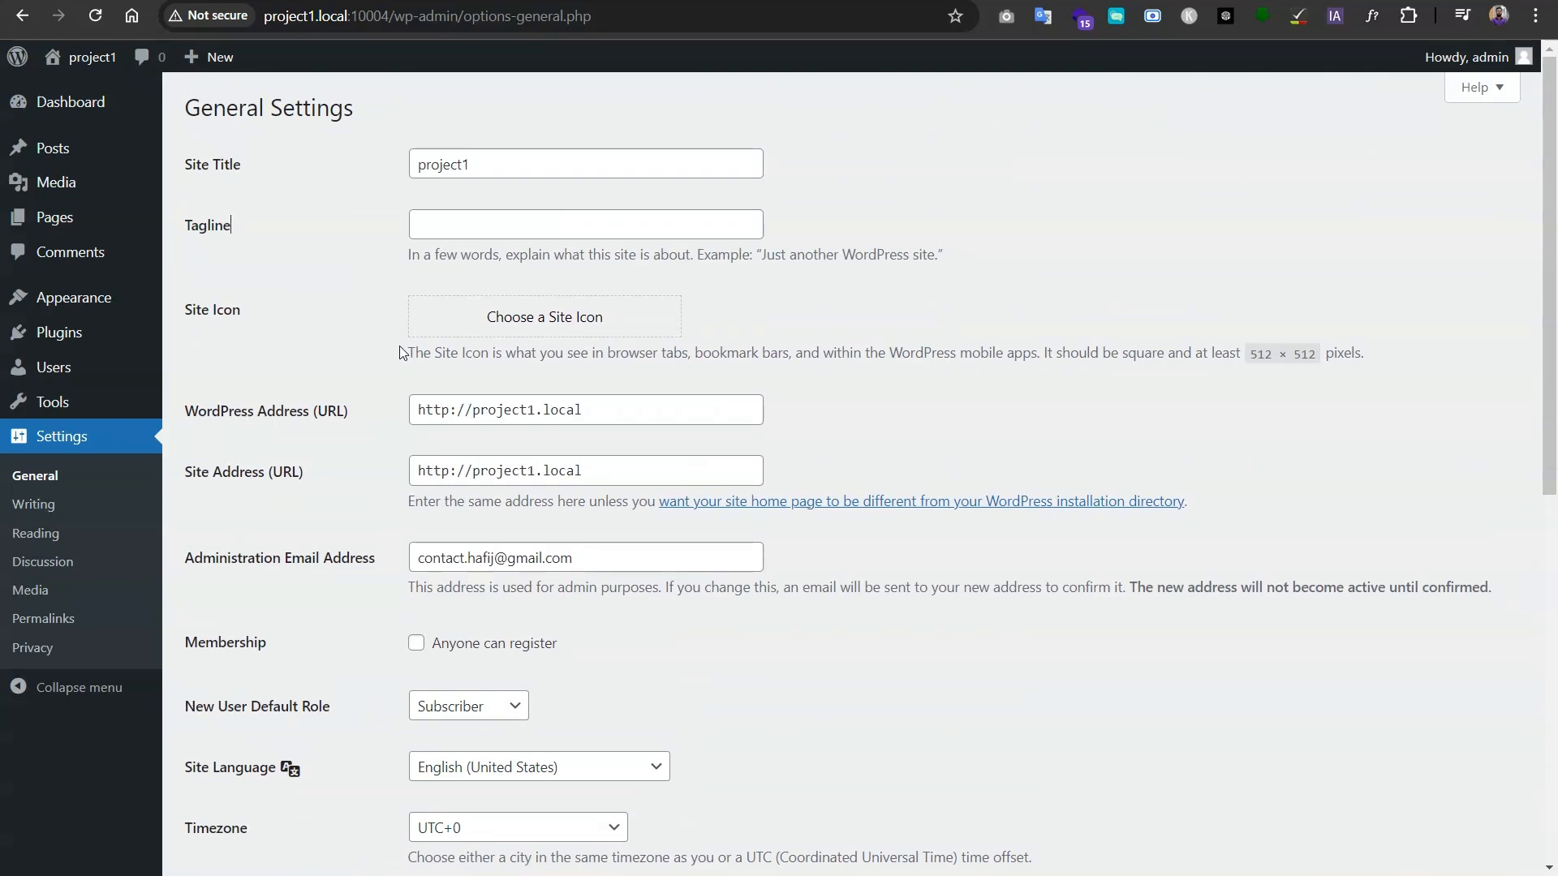
{"action": "scroll", "coordinate": [422, 390], "scroll_direction": "down", "scroll_amount": 4}
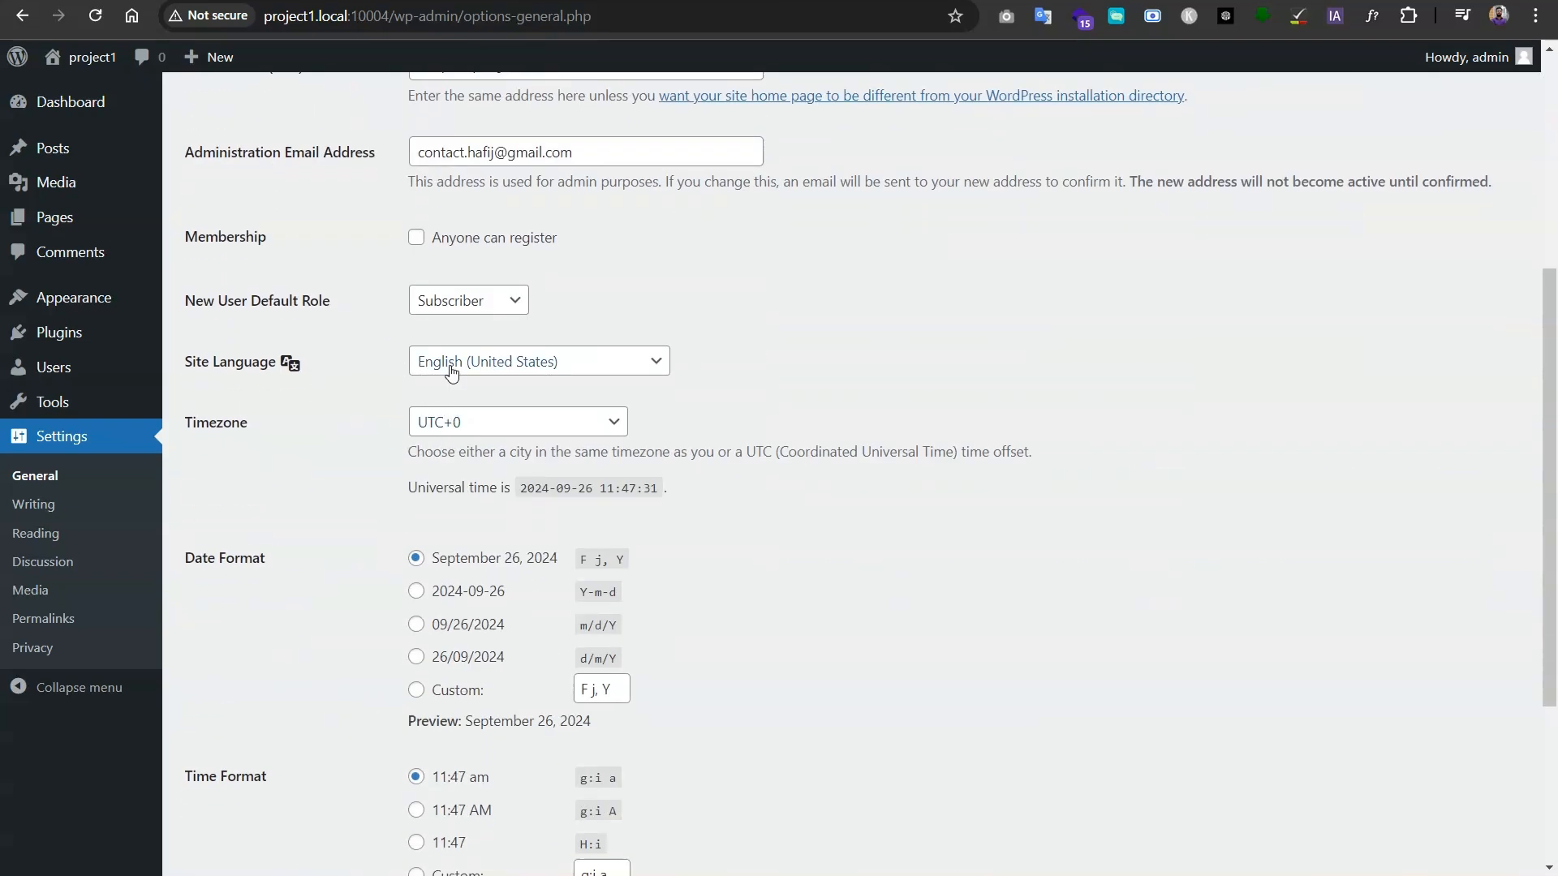
{"action": "scroll", "coordinate": [369, 383], "scroll_direction": "down", "scroll_amount": 3}
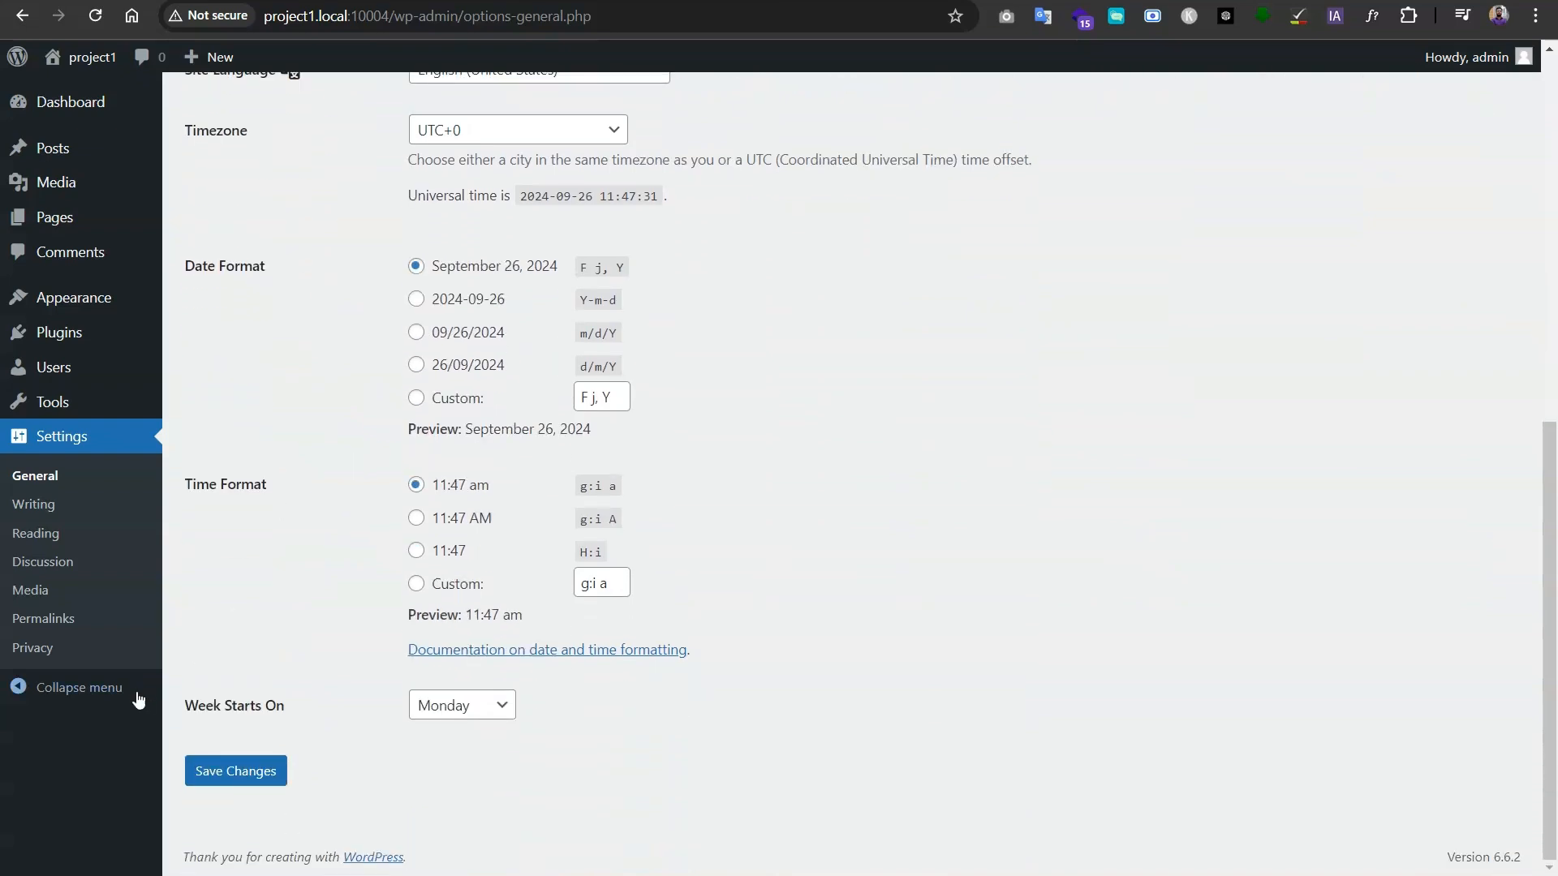
{"action": "scroll", "coordinate": [48, 471], "scroll_direction": "up", "scroll_amount": 7}
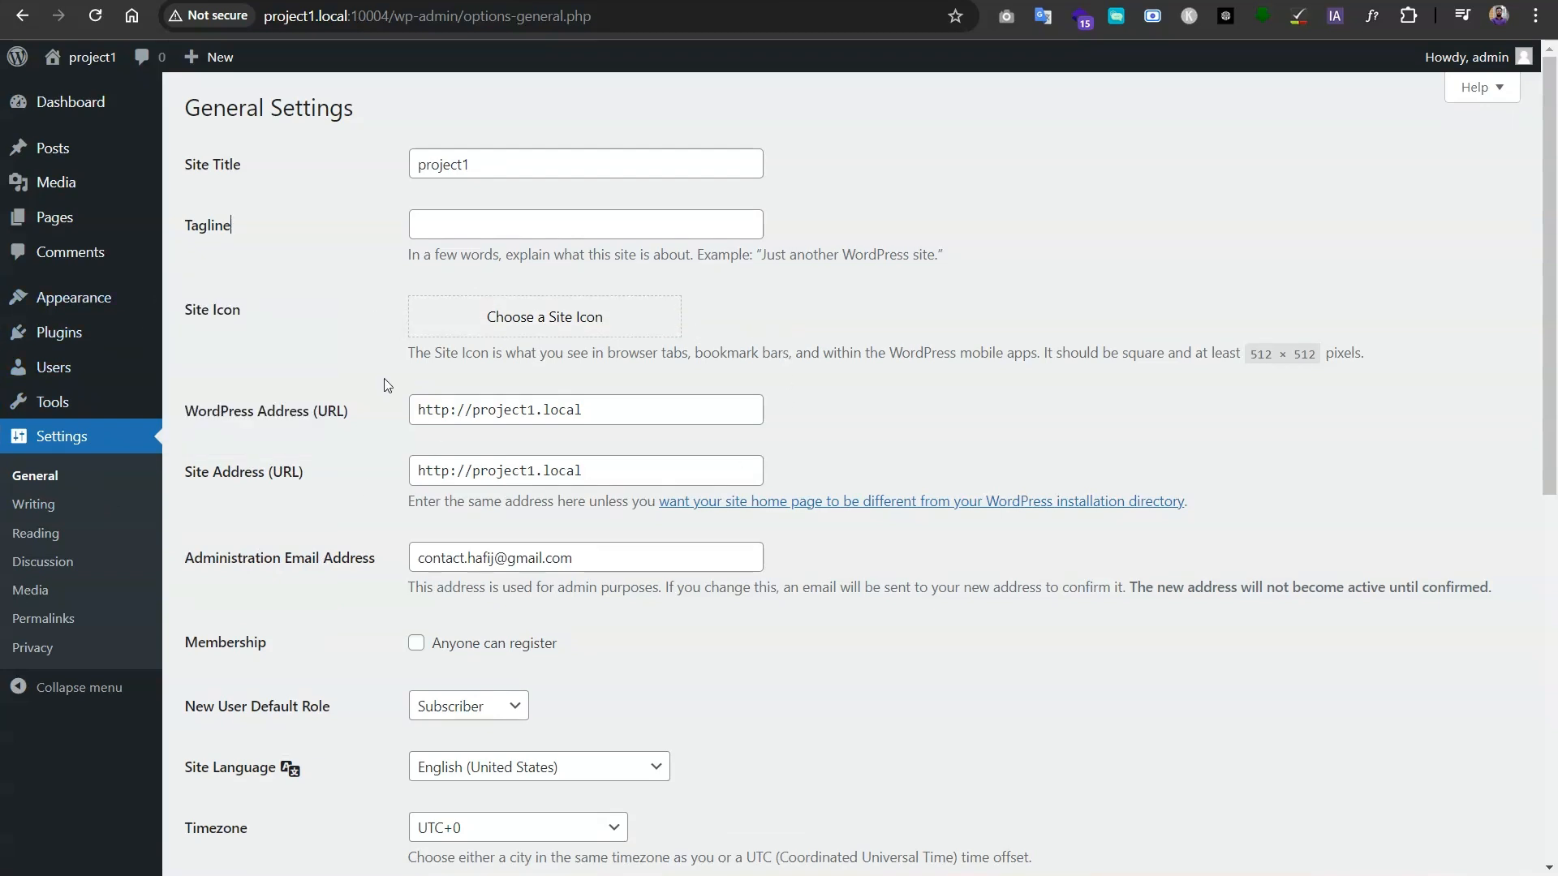
{"action": "scroll", "coordinate": [329, 438], "scroll_direction": "down", "scroll_amount": 5}
{"action": "scroll", "coordinate": [318, 429], "scroll_direction": "up", "scroll_amount": 5}
- Search the available new themes for "astra" and install the Astra theme
{"action": "left_click", "coordinate": [71, 306]}
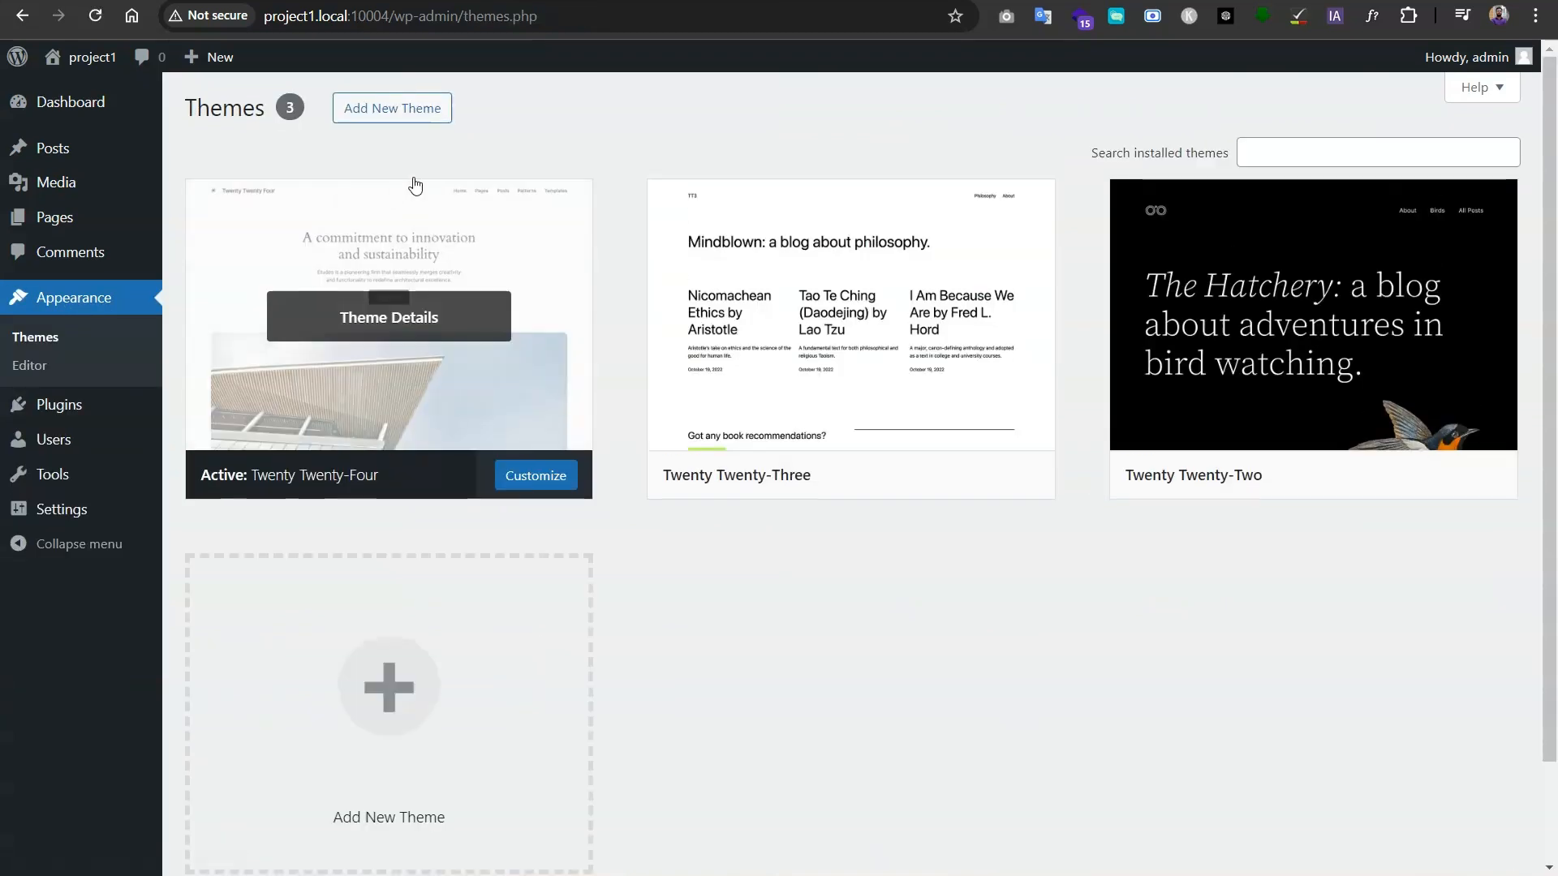
{"action": "left_click", "coordinate": [393, 116]}
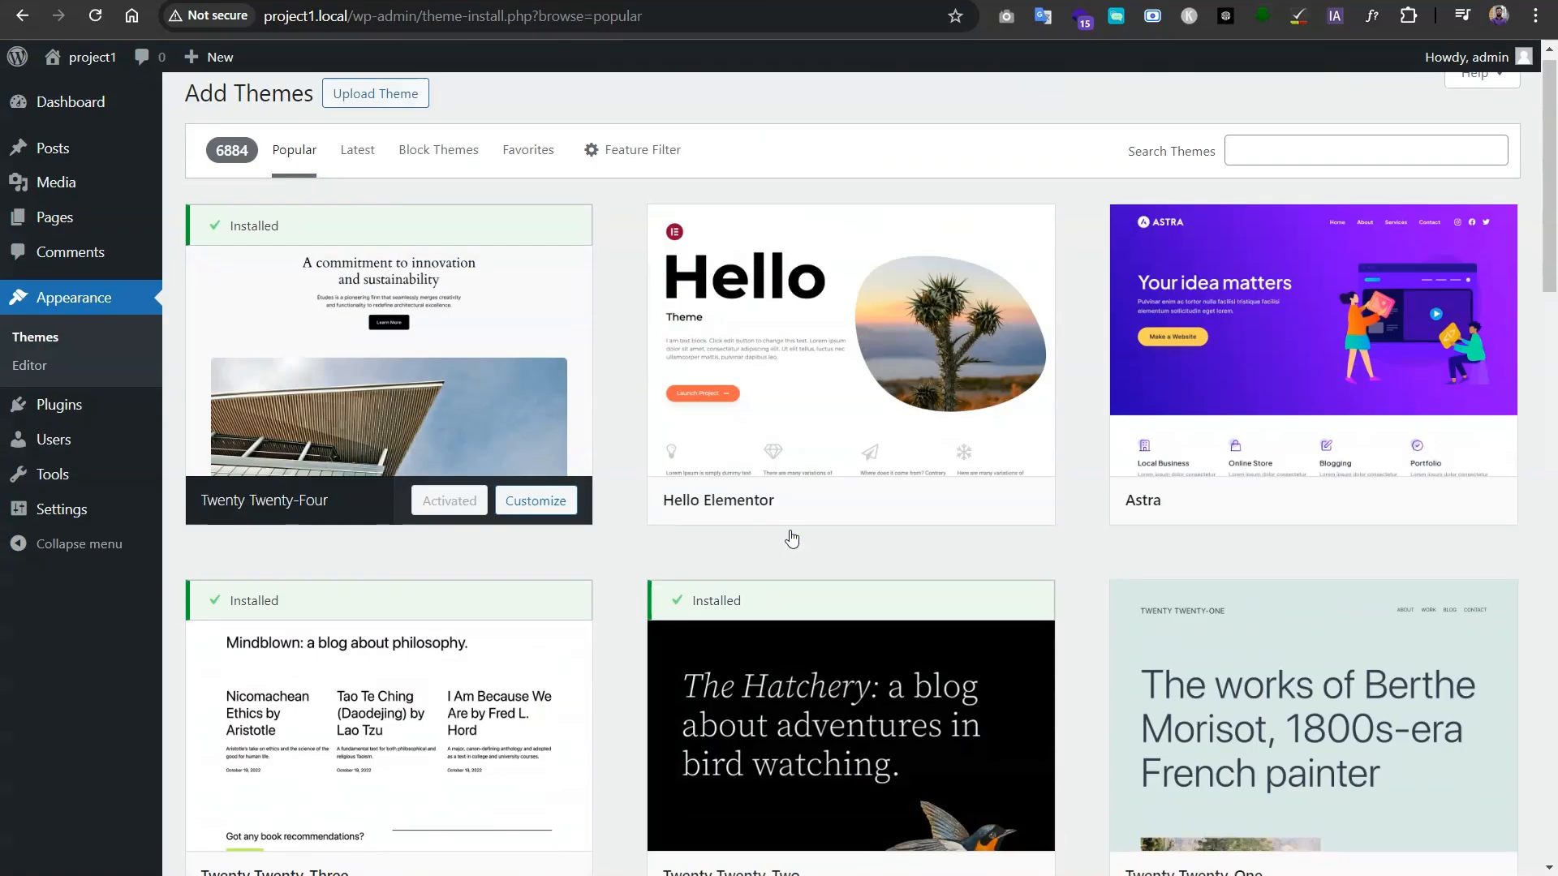
{"action": "left_click", "coordinate": [1267, 165]}
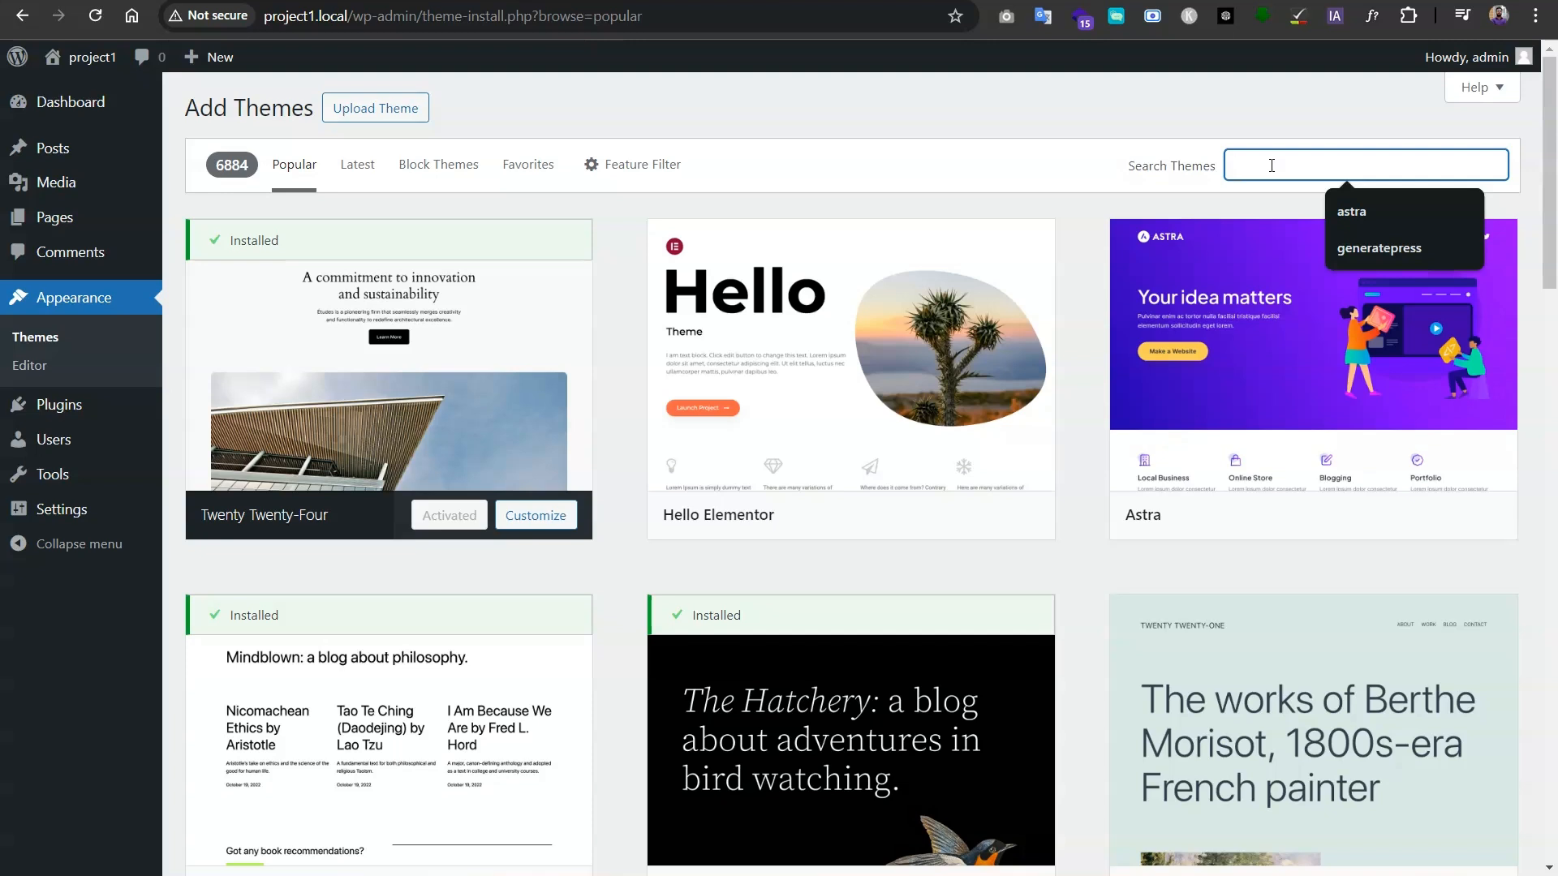
{"action": "type", "text": "as"}
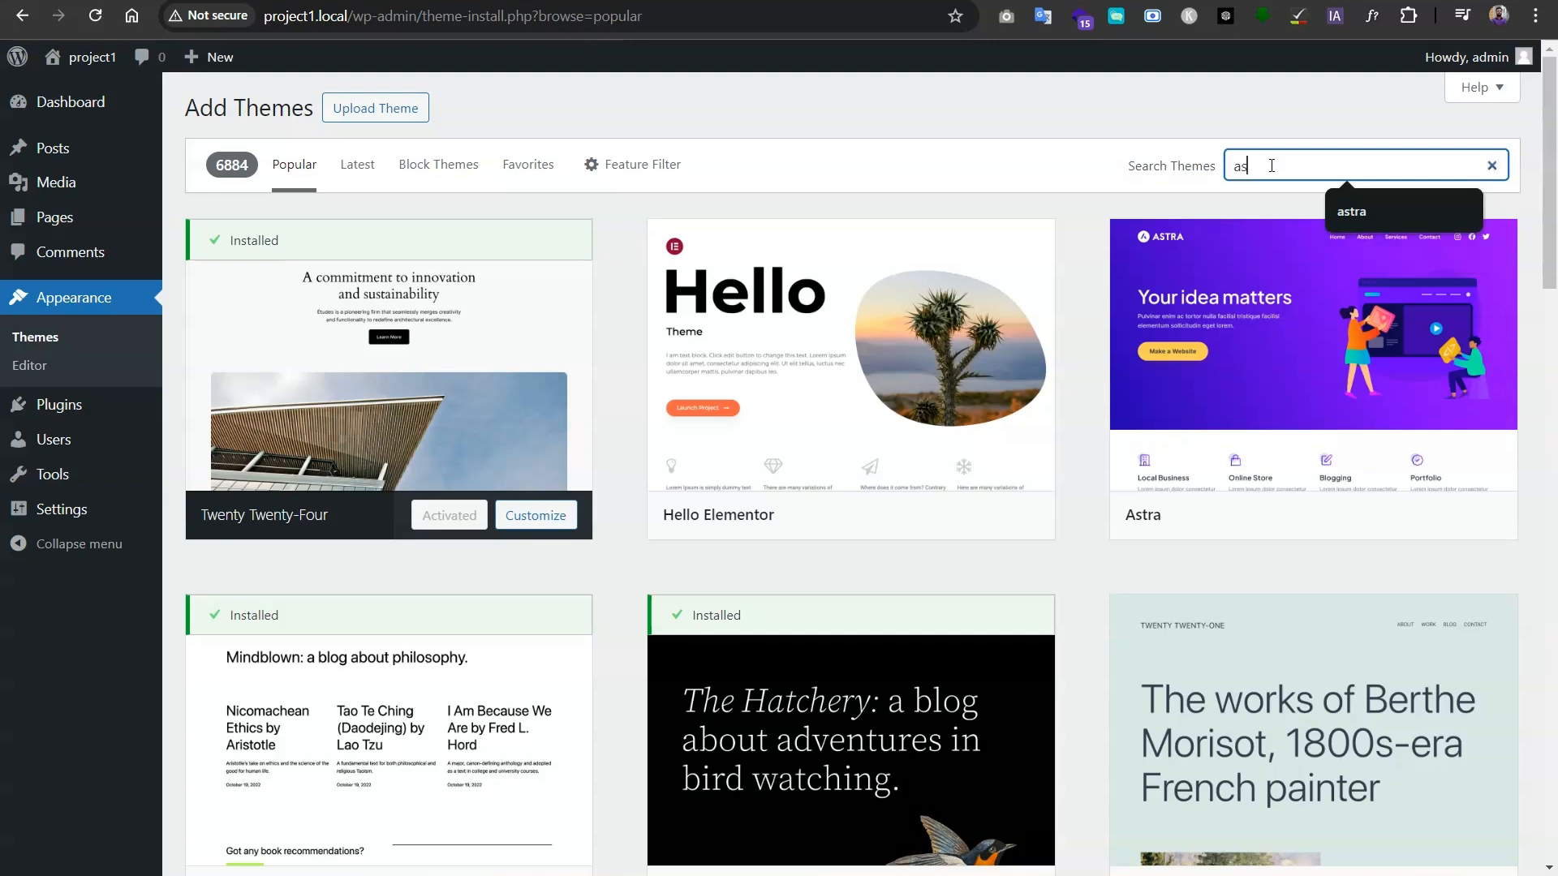
{"action": "type", "text": "tra"}
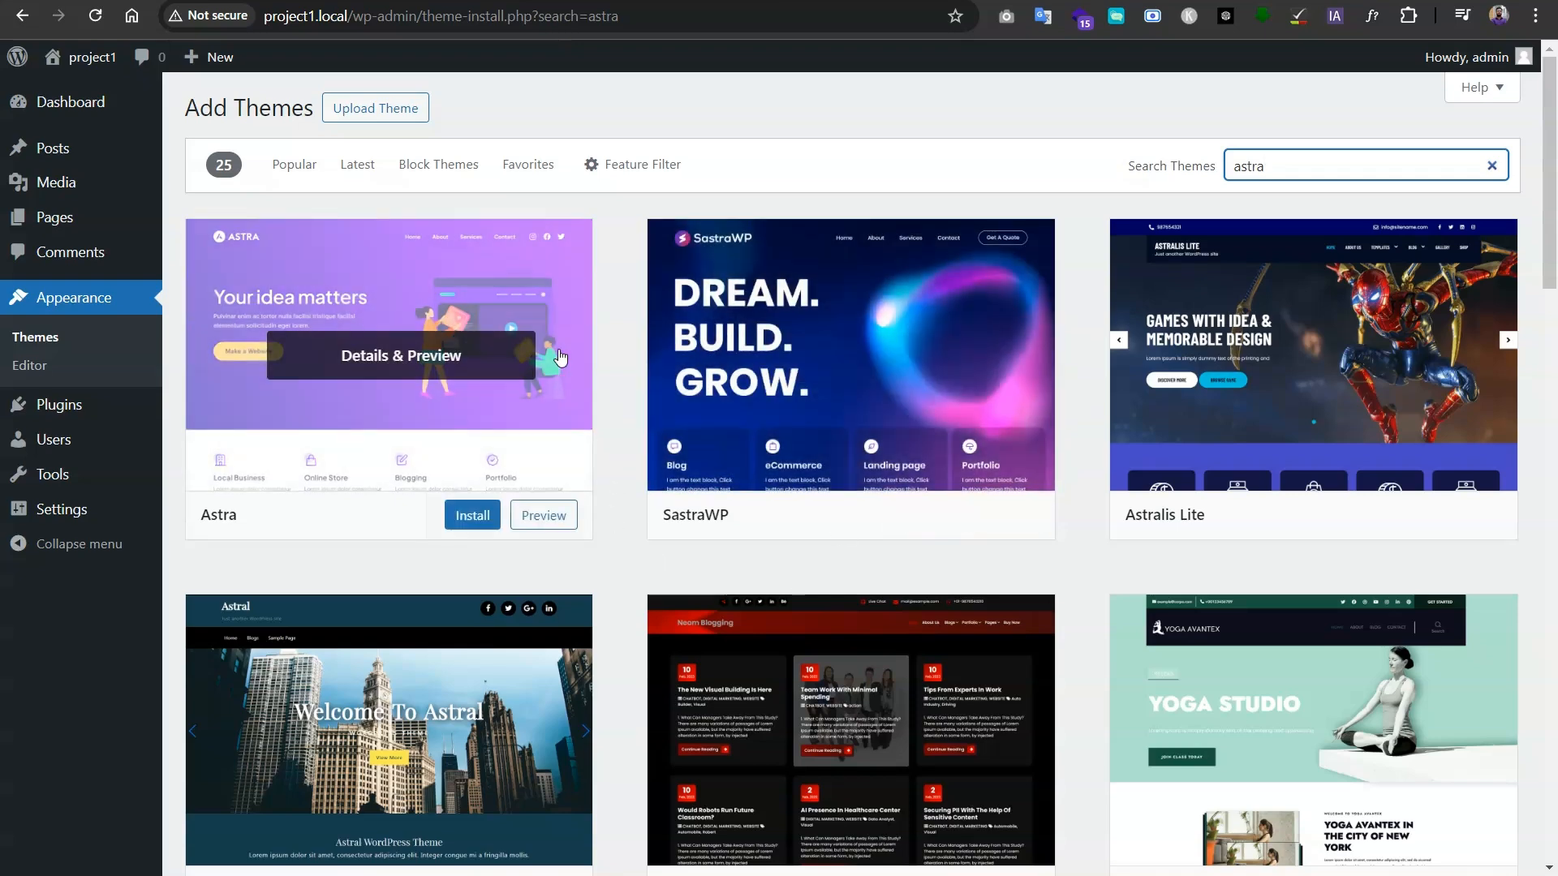
{"action": "left_click", "coordinate": [469, 515]}
{"action": "scroll", "coordinate": [444, 530], "scroll_direction": "down", "scroll_amount": 1}
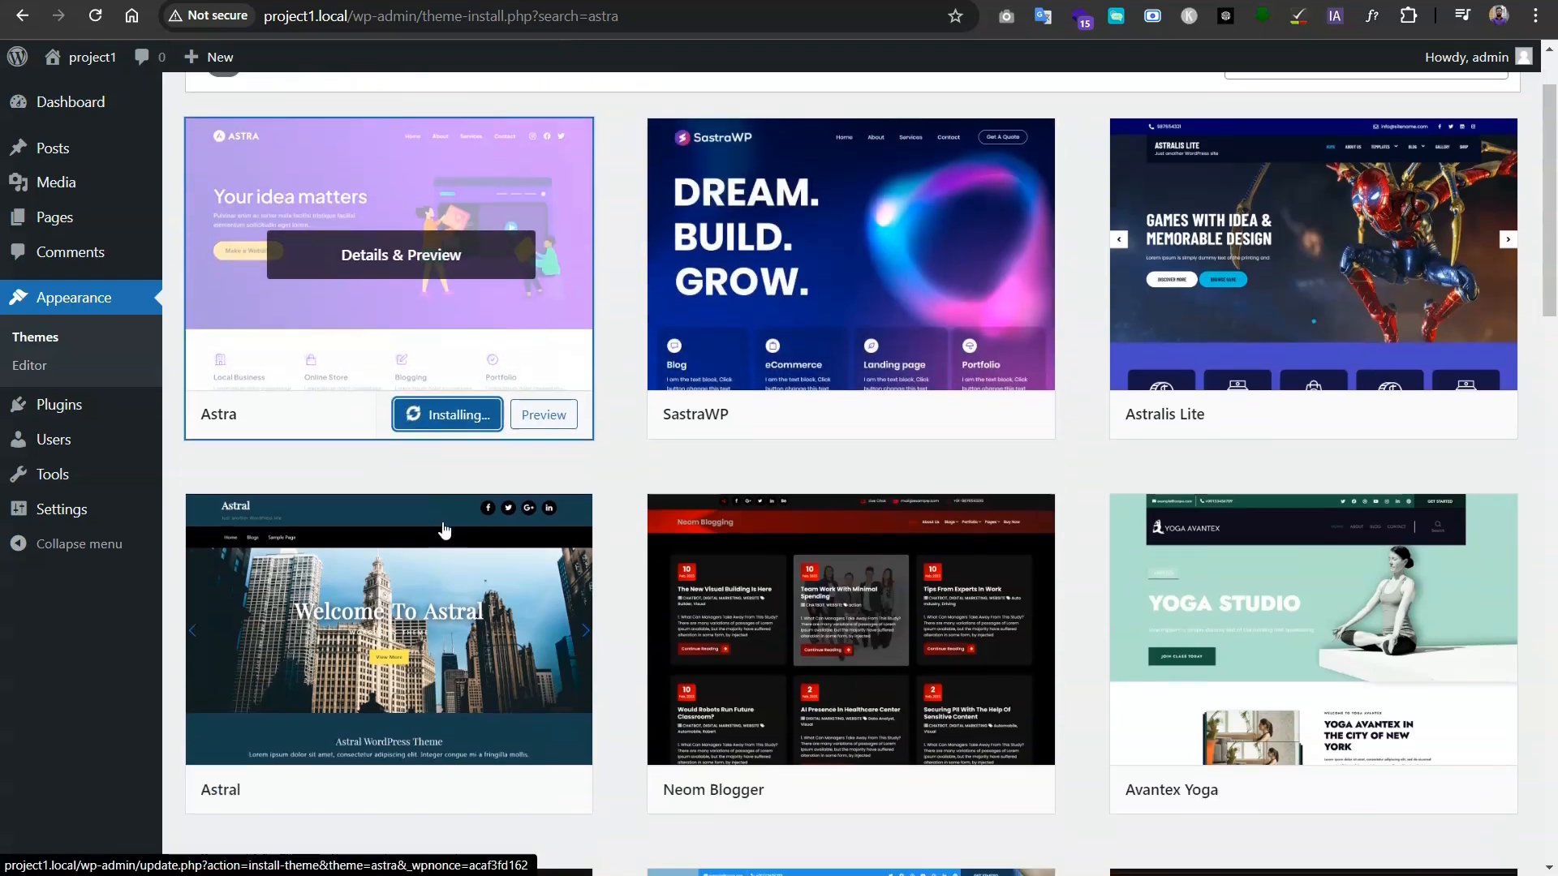
{"action": "scroll", "coordinate": [444, 530], "scroll_direction": "up", "scroll_amount": 1}
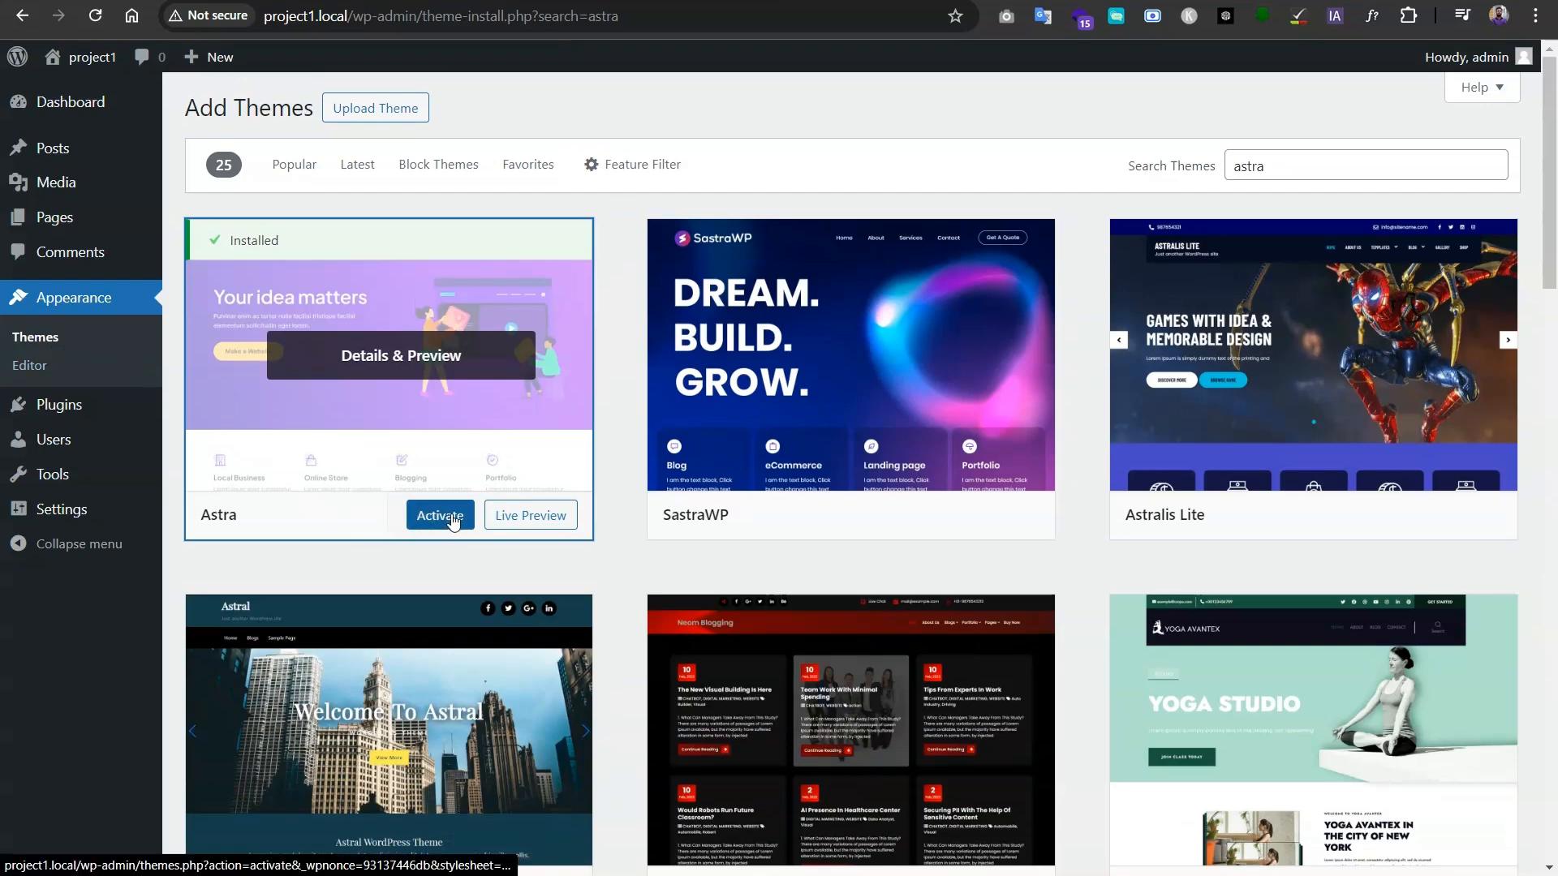
- Return to the installed themes and activate the Astra theme
{"action": "left_click", "coordinate": [70, 342]}
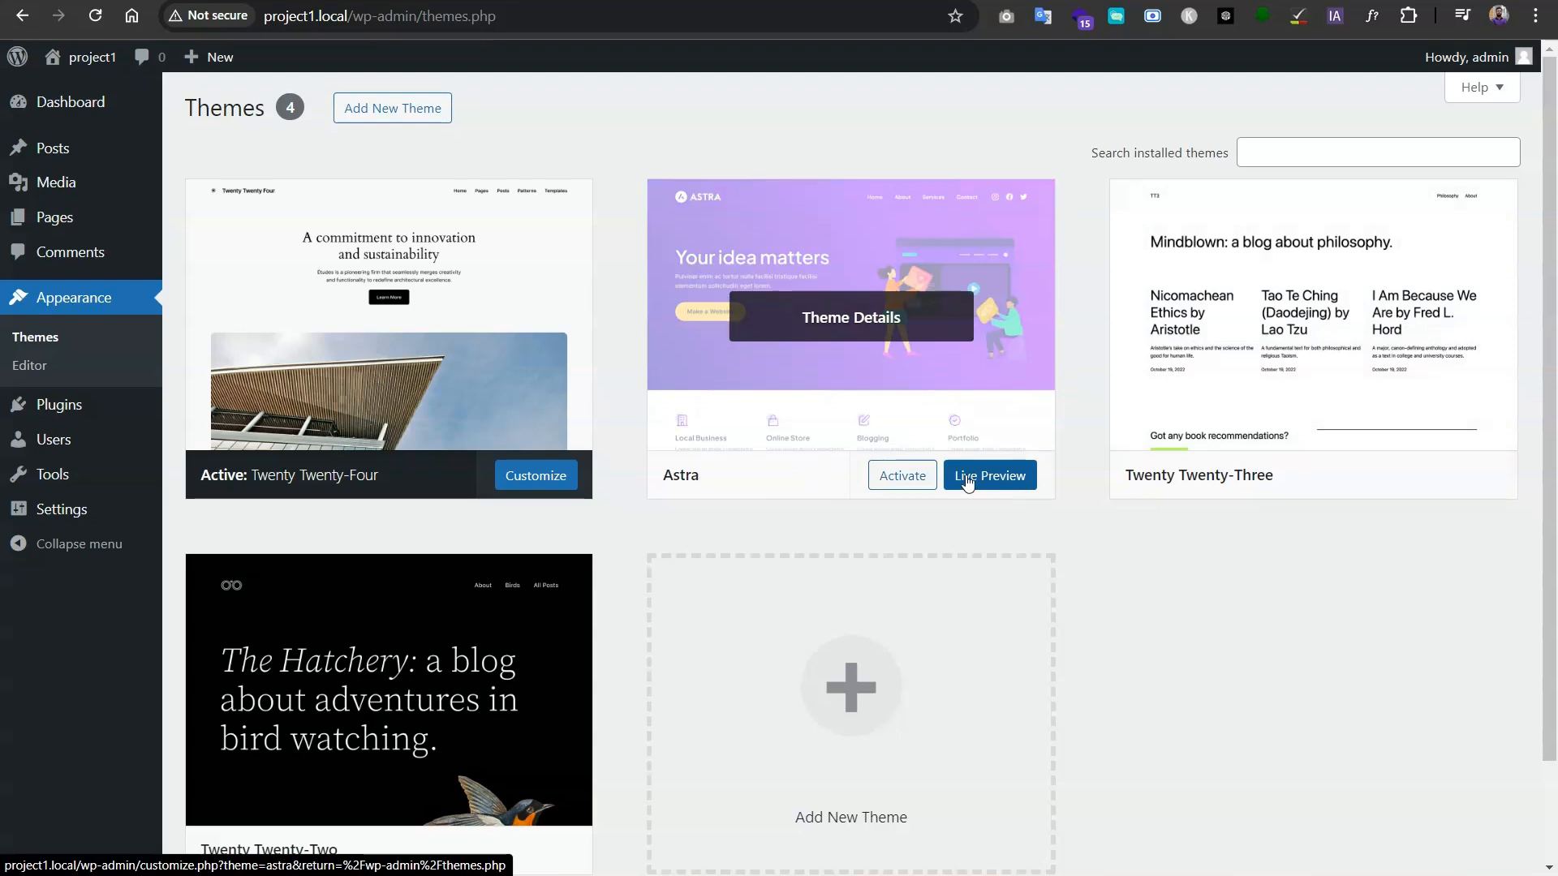
{"action": "scroll", "coordinate": [528, 660], "scroll_direction": "down", "scroll_amount": 2}
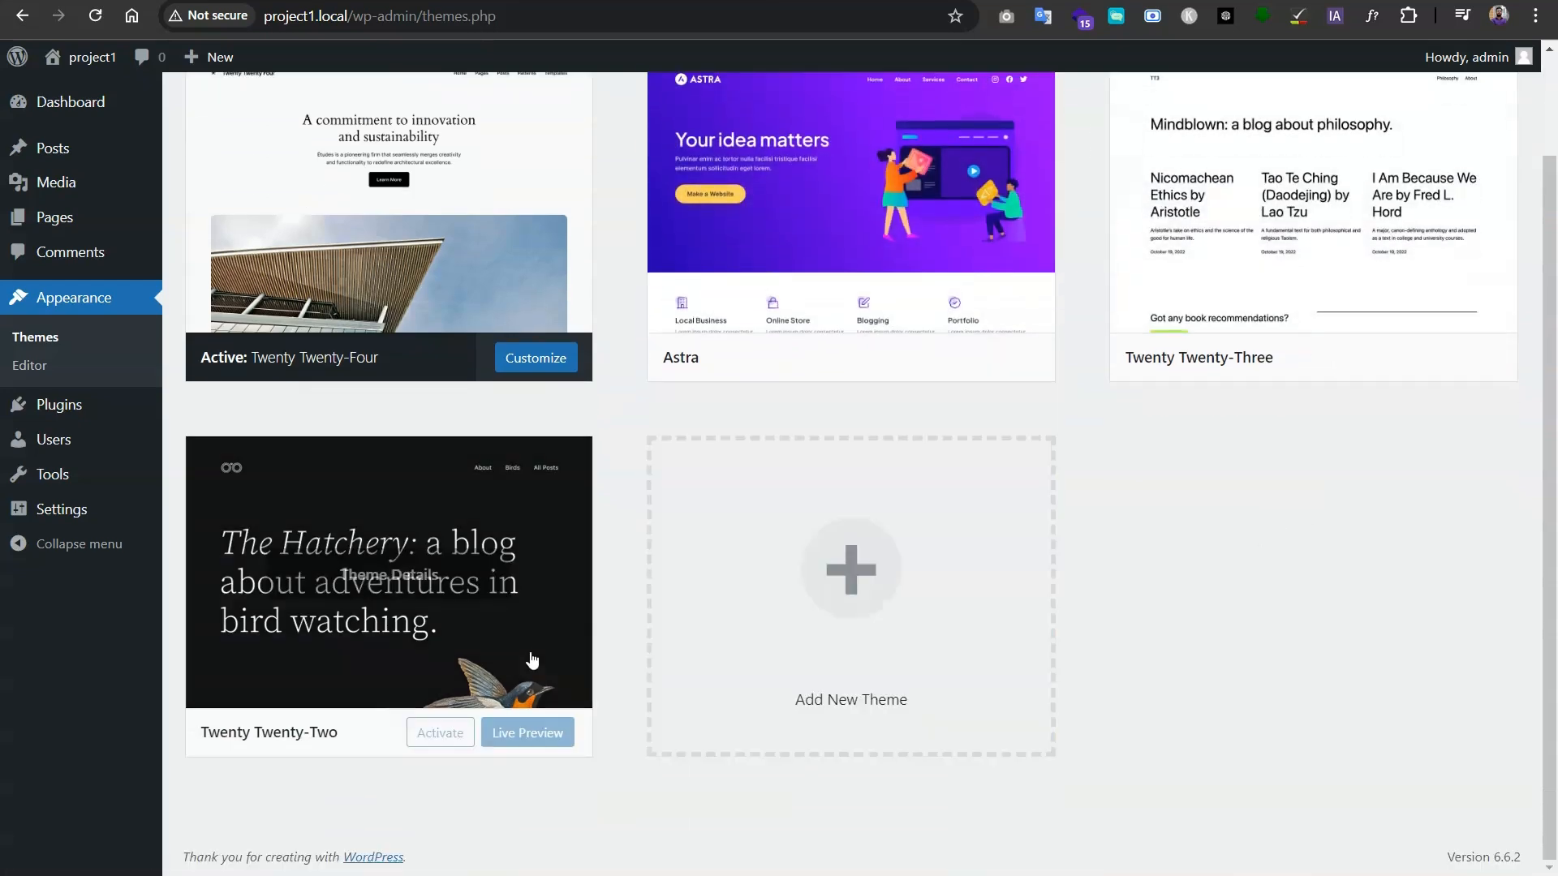
{"action": "scroll", "coordinate": [484, 319], "scroll_direction": "up", "scroll_amount": 2}
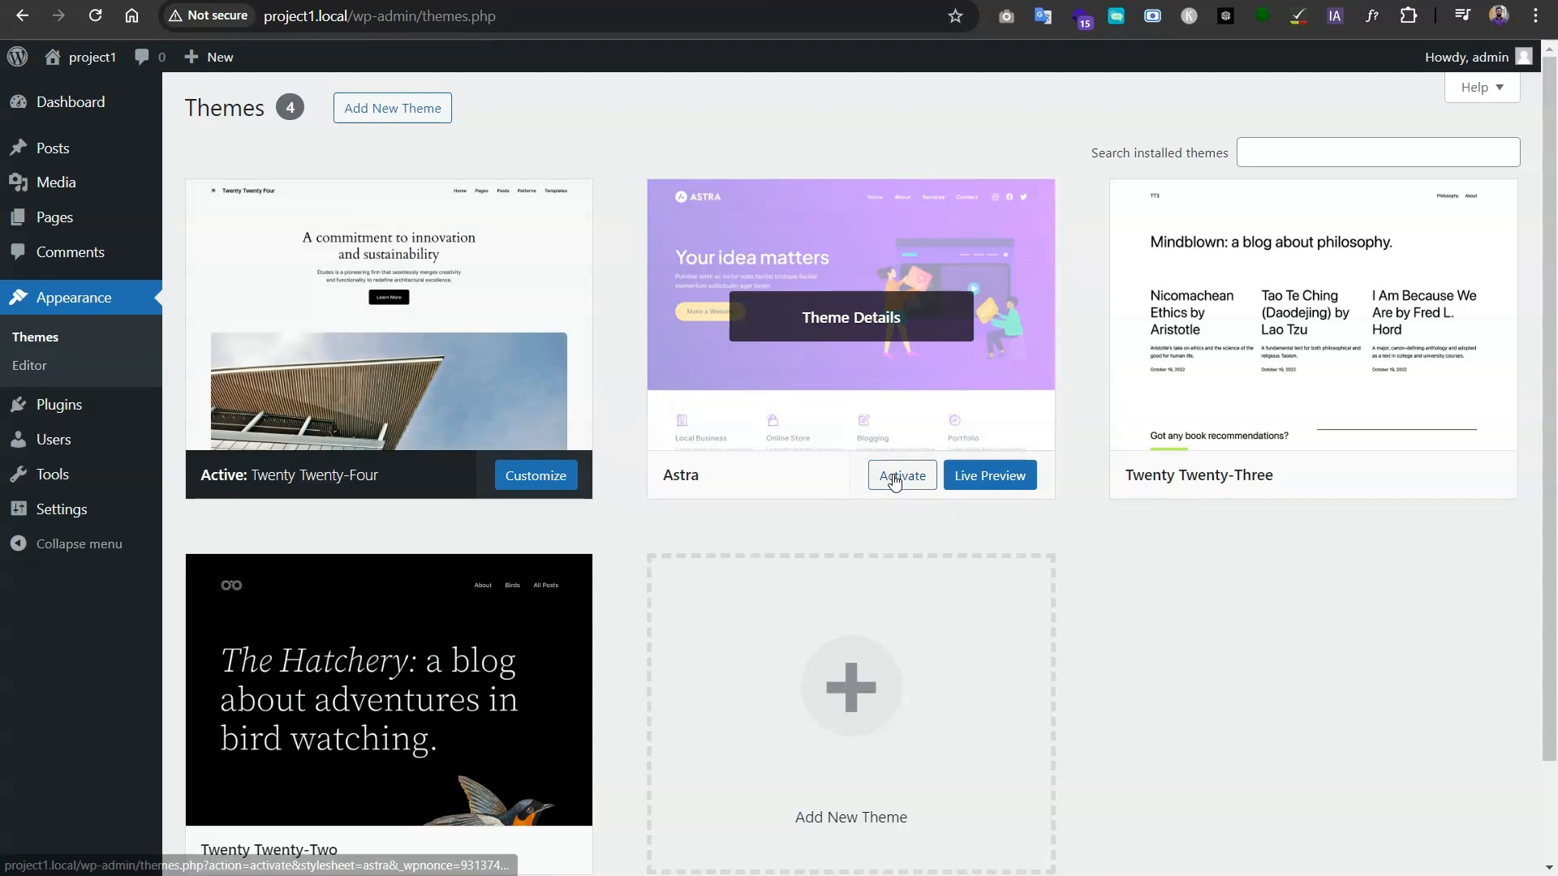
{"action": "left_click", "coordinate": [895, 480]}
- Look over the installed themes and the Astra starter templates banner on the Themes page
{"action": "scroll", "coordinate": [785, 528], "scroll_direction": "down", "scroll_amount": 5}
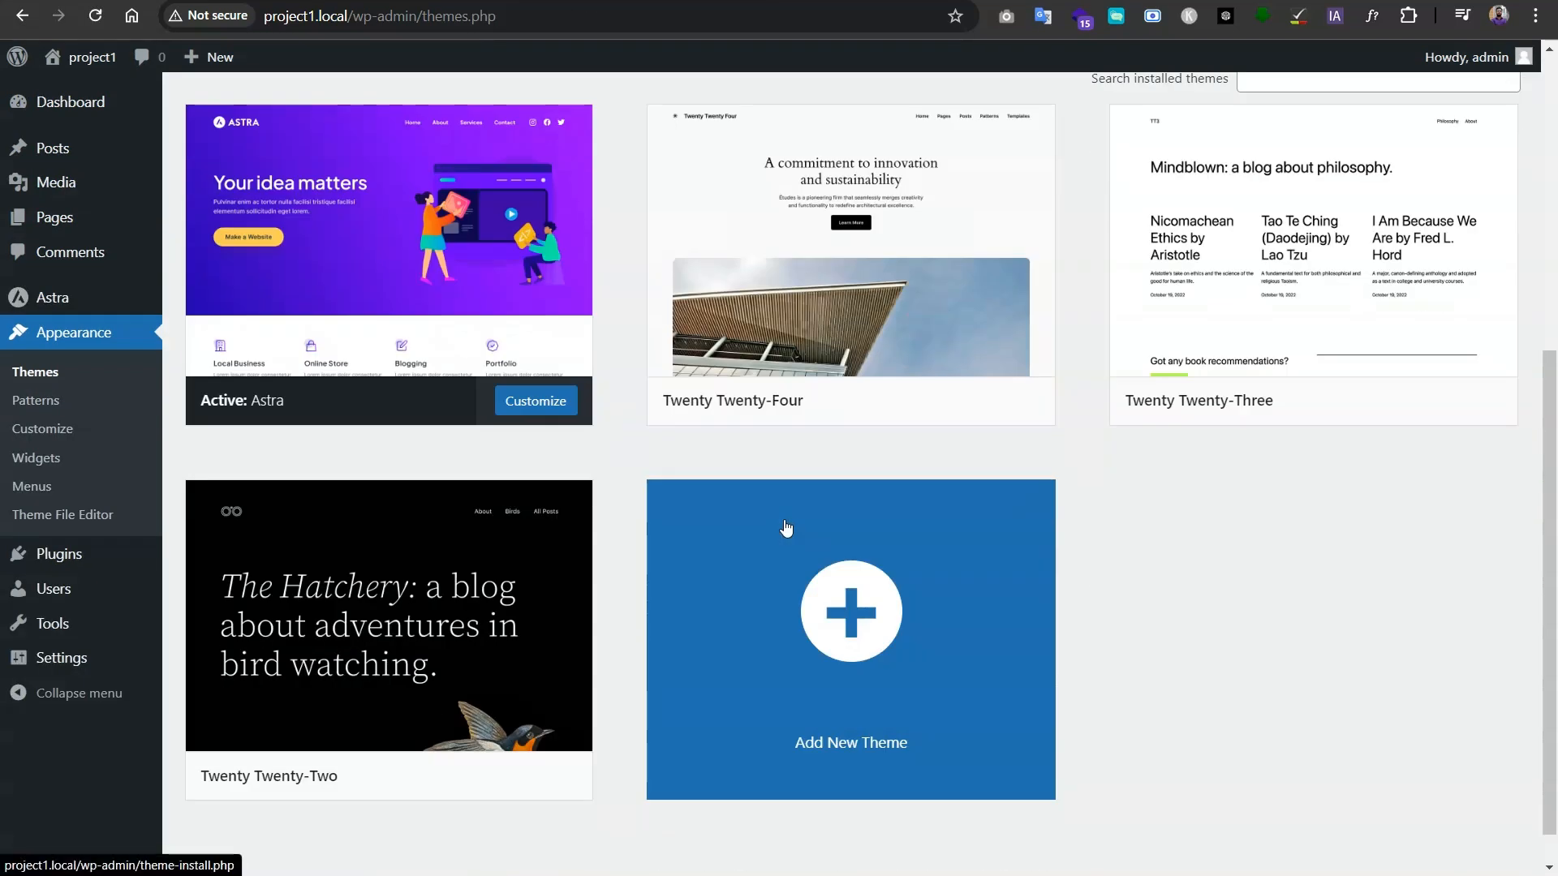
{"action": "scroll", "coordinate": [452, 411], "scroll_direction": "up", "scroll_amount": 3}
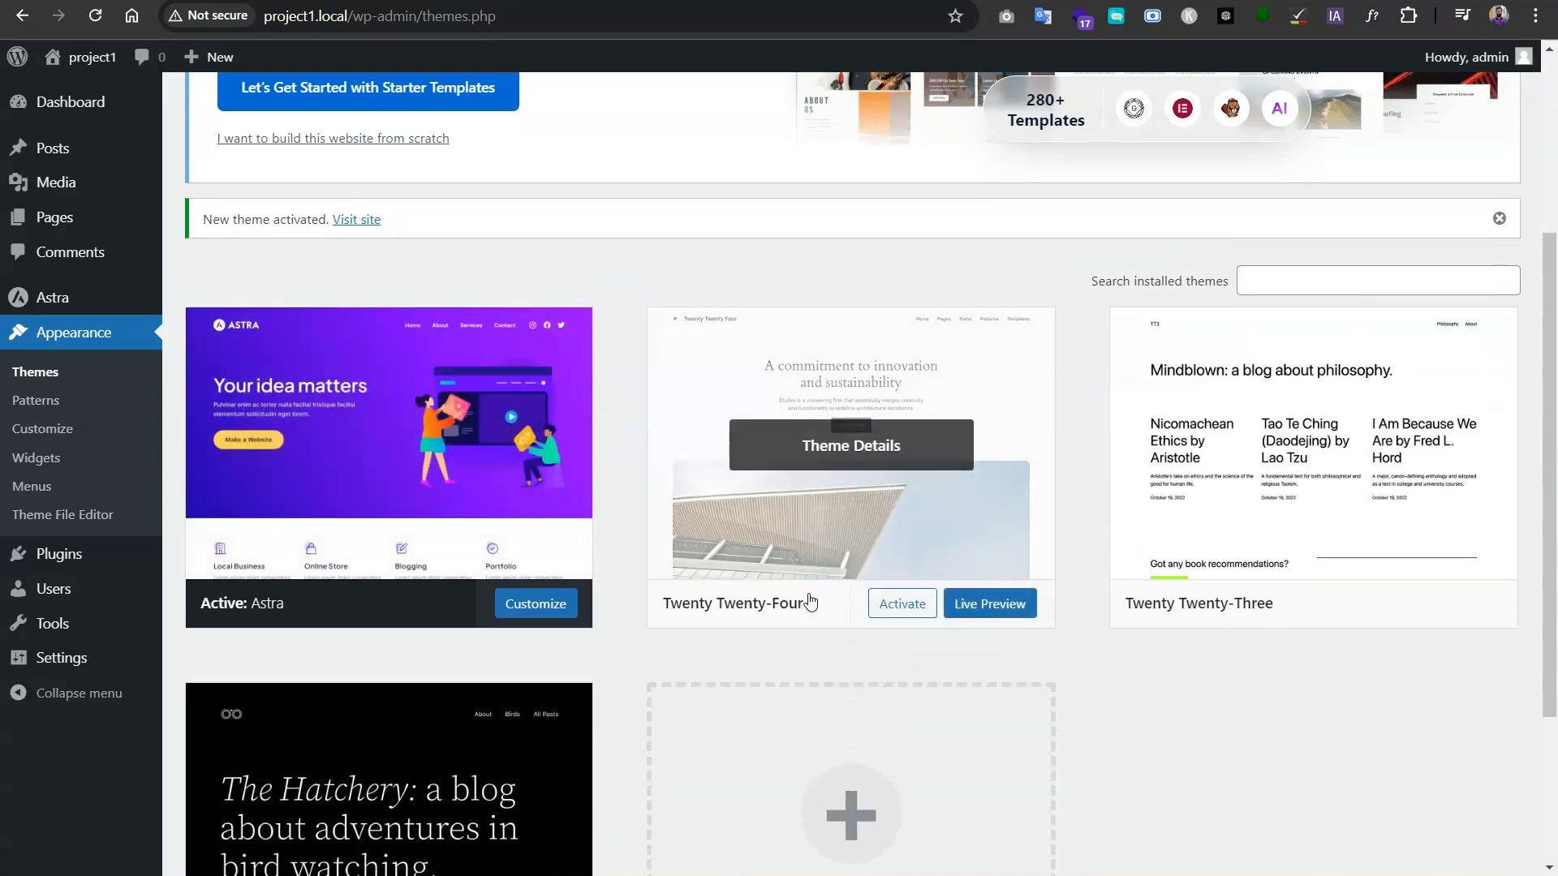
{"action": "scroll", "coordinate": [872, 568], "scroll_direction": "down", "scroll_amount": 2}
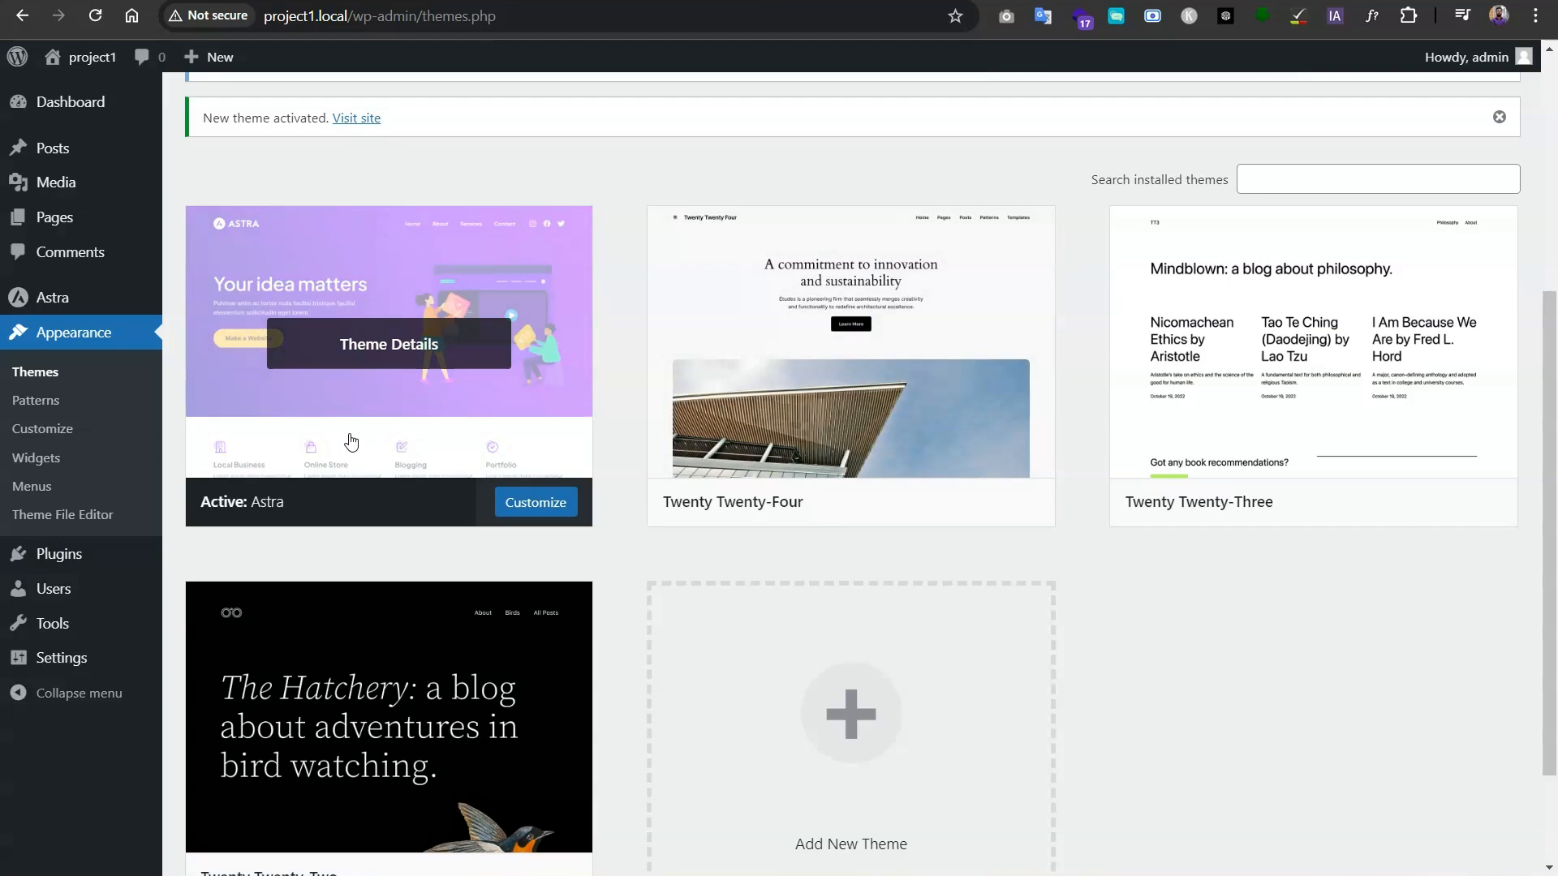
{"action": "scroll", "coordinate": [351, 442], "scroll_direction": "up", "scroll_amount": 4}
{"action": "scroll", "coordinate": [348, 445], "scroll_direction": "down", "scroll_amount": 4}
{"action": "scroll", "coordinate": [315, 527], "scroll_direction": "up", "scroll_amount": 3}
{"action": "scroll", "coordinate": [315, 528], "scroll_direction": "up", "scroll_amount": 3}
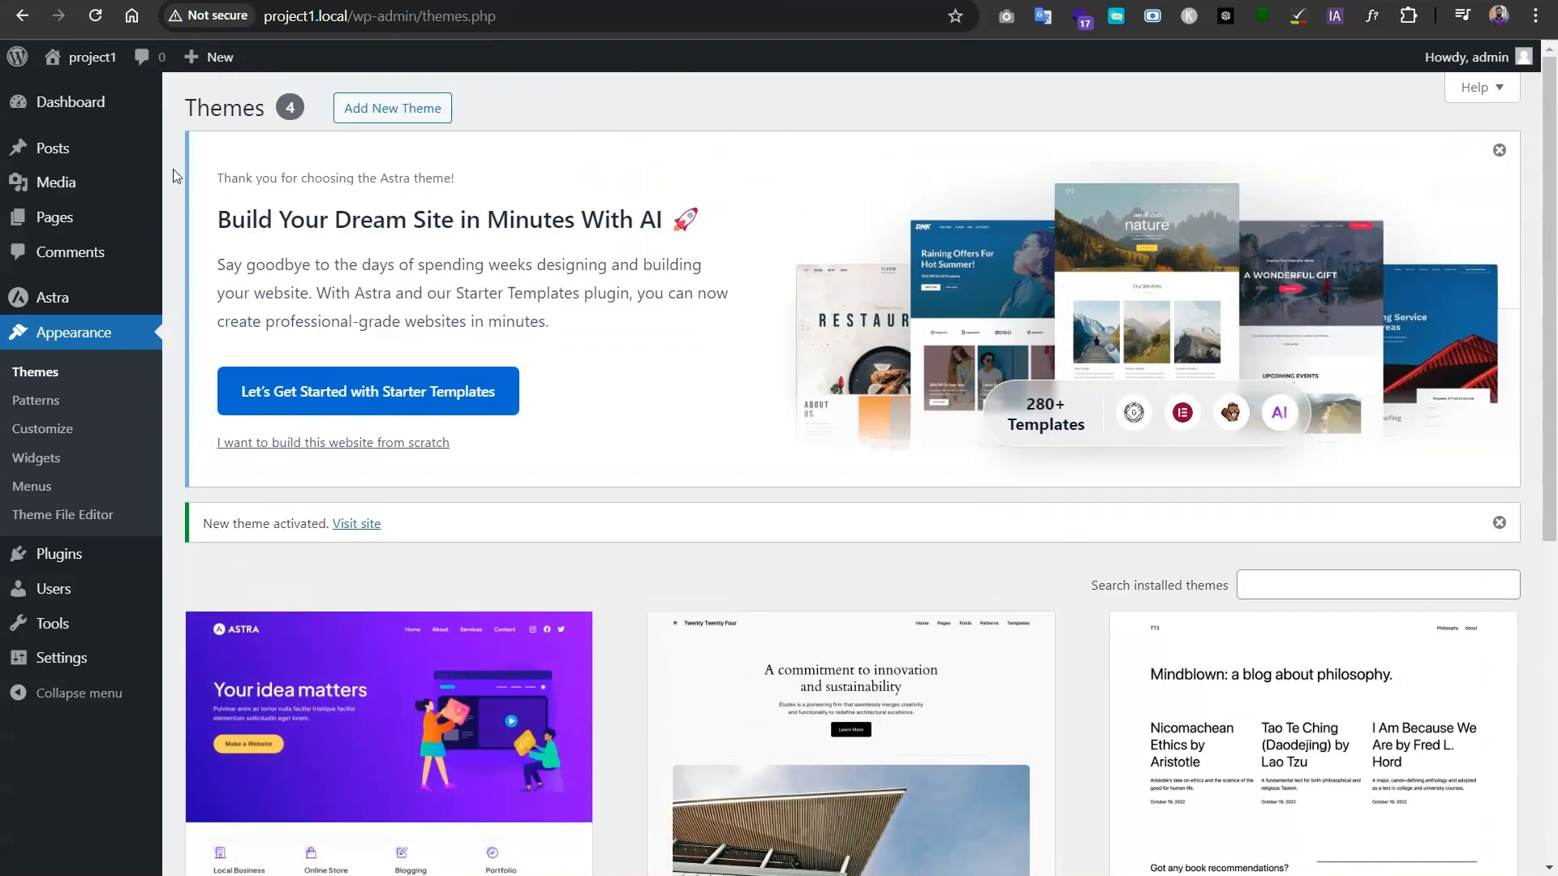
- View the site's front page in a separate browser tab and close that tab again
{"action": "mouse_move", "coordinate": [85, 59]}
{"action": "right_click", "coordinate": [101, 91]}
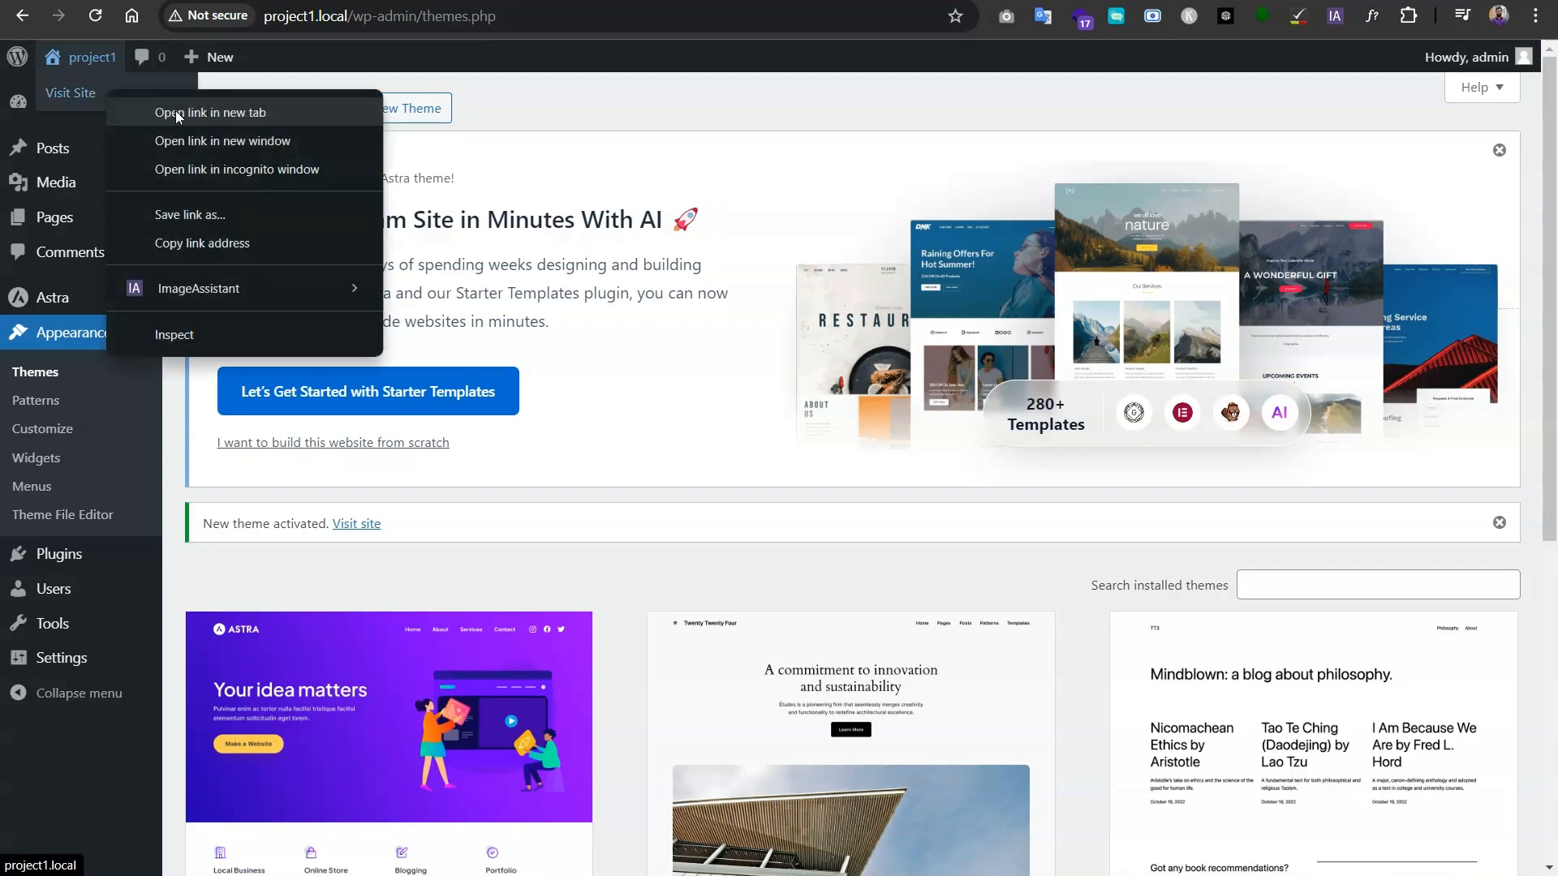
{"action": "left_click", "coordinate": [175, 110]}
{"action": "key", "text": "ctrl+Tab"}
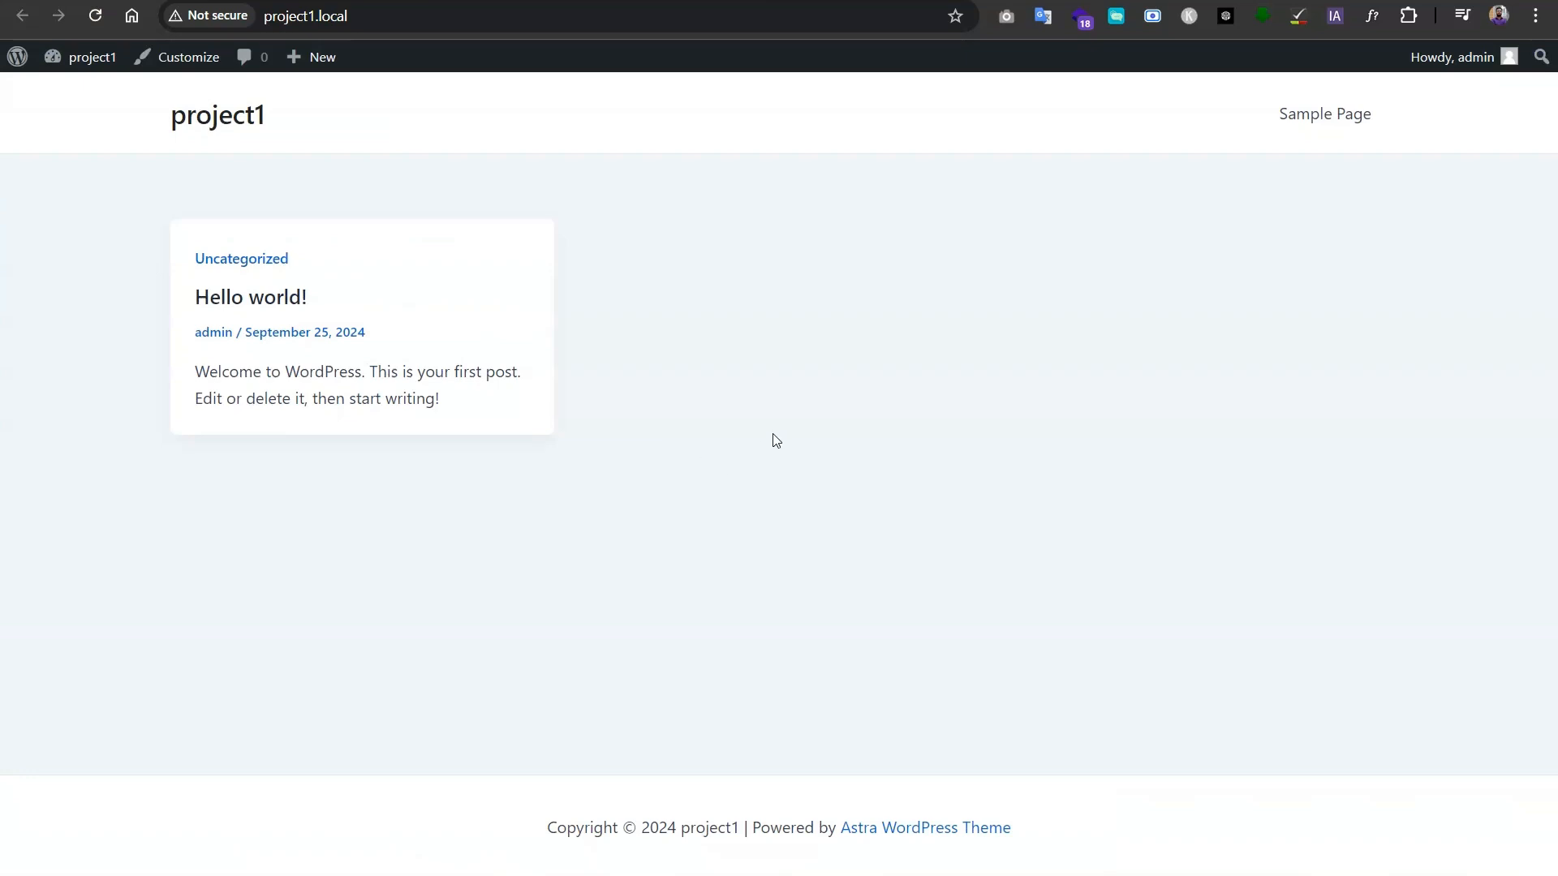
{"action": "key", "text": "ctrl+w"}
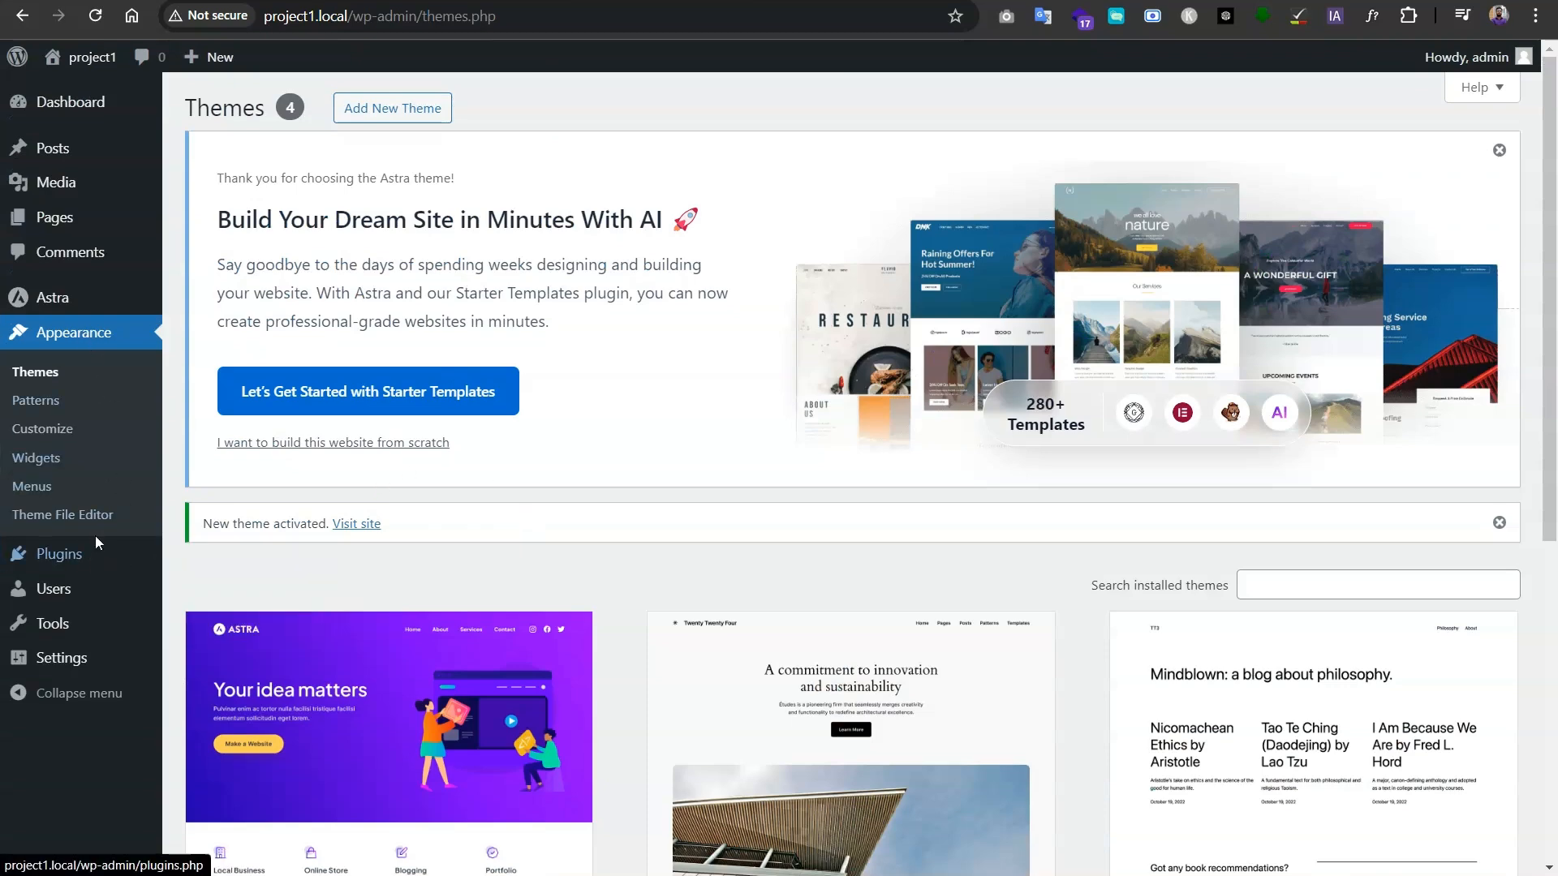
- Open the Add Plugins page and view the zip upload form and its file chooser without choosing a file
{"action": "left_click", "coordinate": [66, 553]}
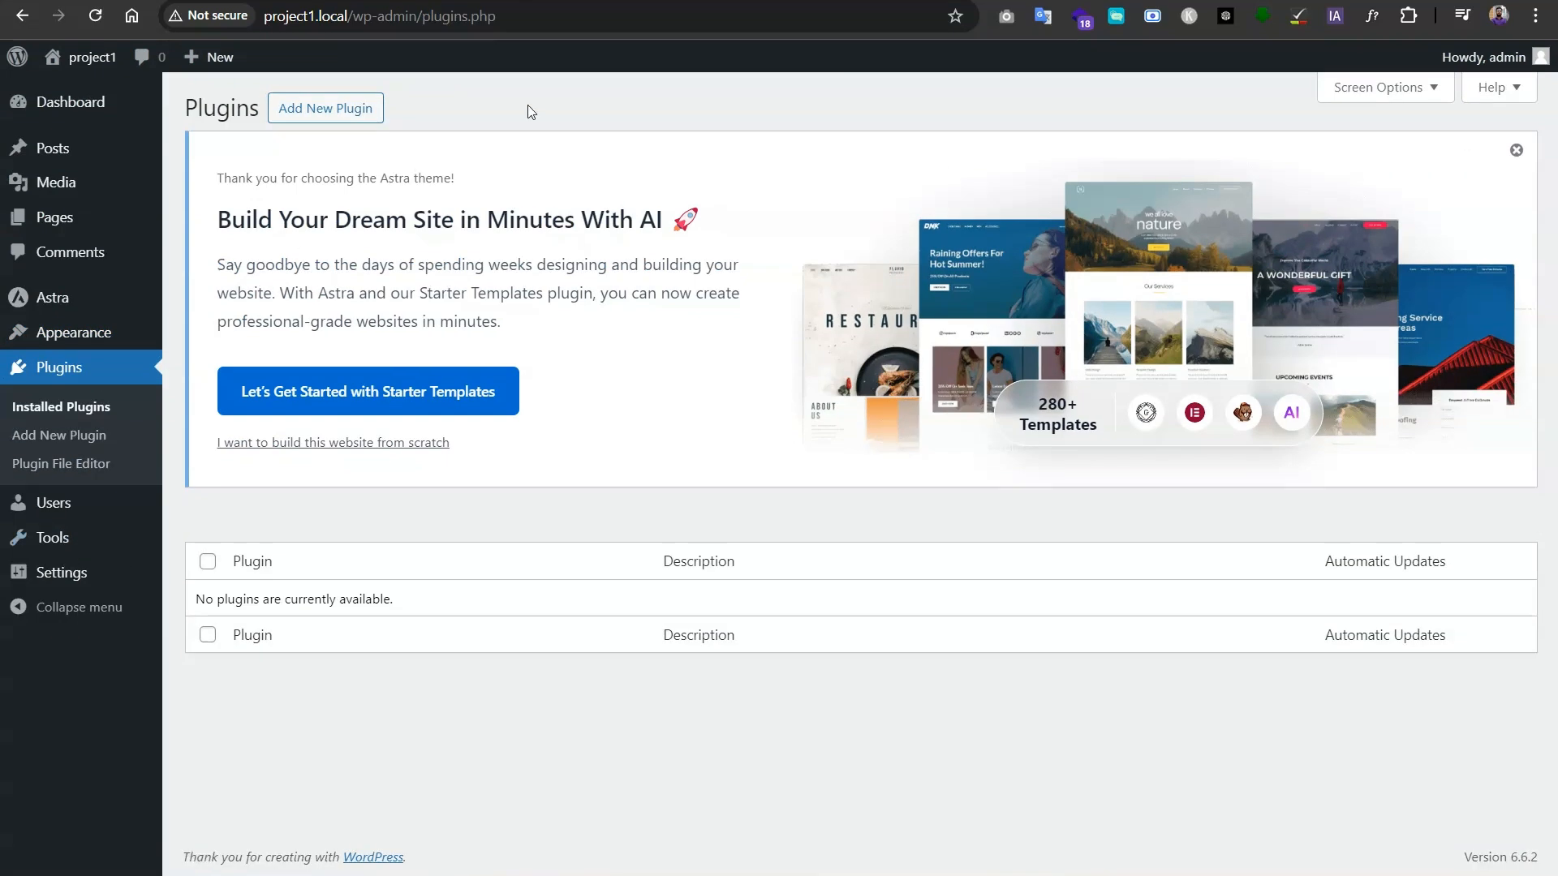
{"action": "left_click", "coordinate": [336, 114]}
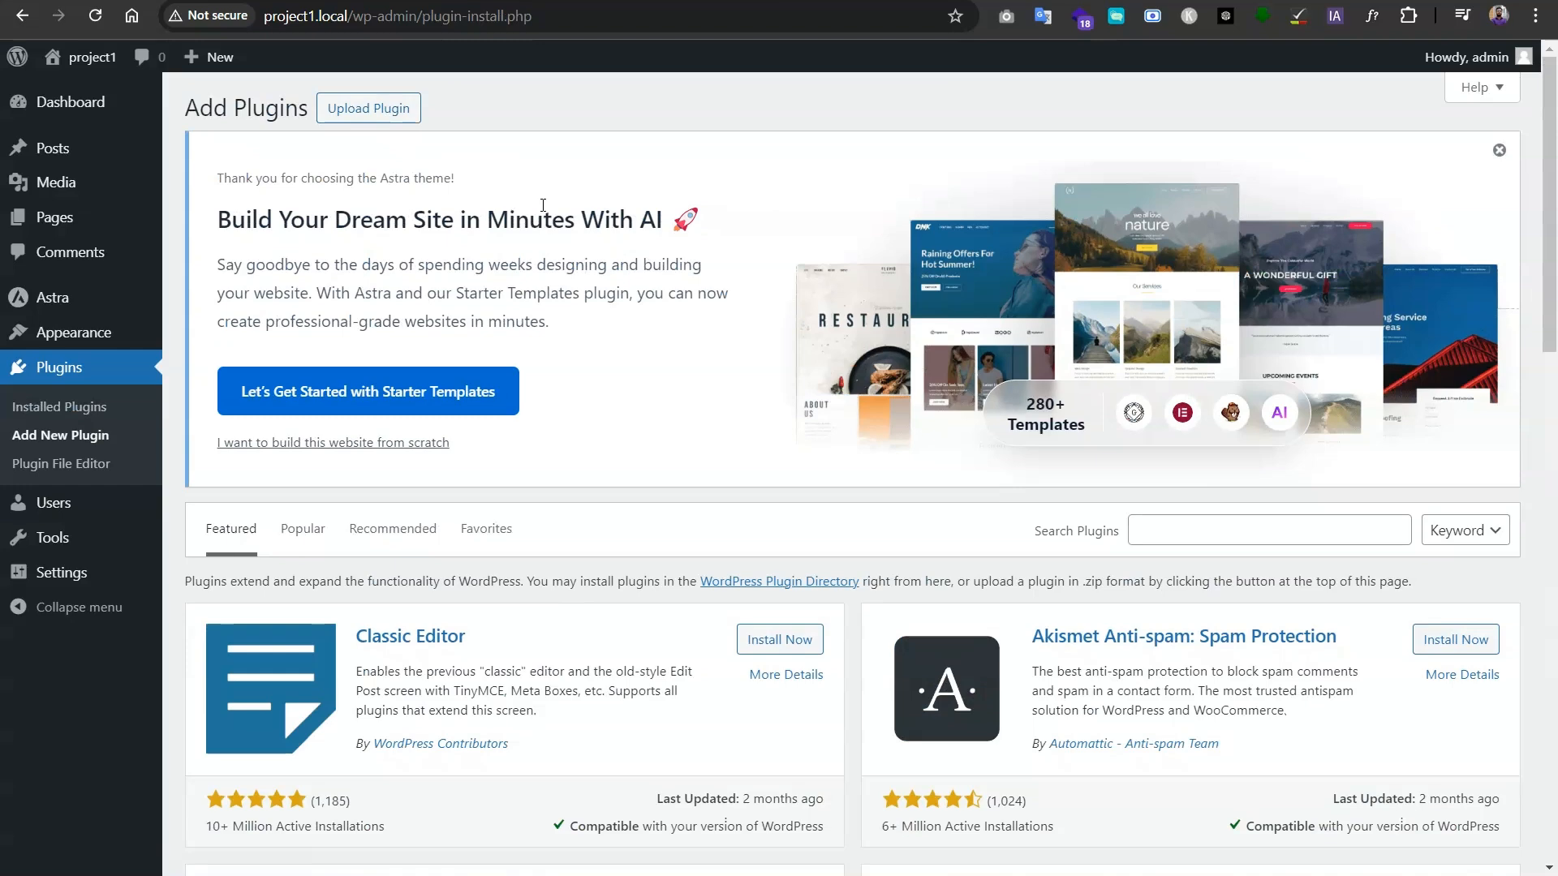
{"action": "left_click", "coordinate": [357, 115]}
{"action": "scroll", "coordinate": [699, 581], "scroll_direction": "down", "scroll_amount": 3}
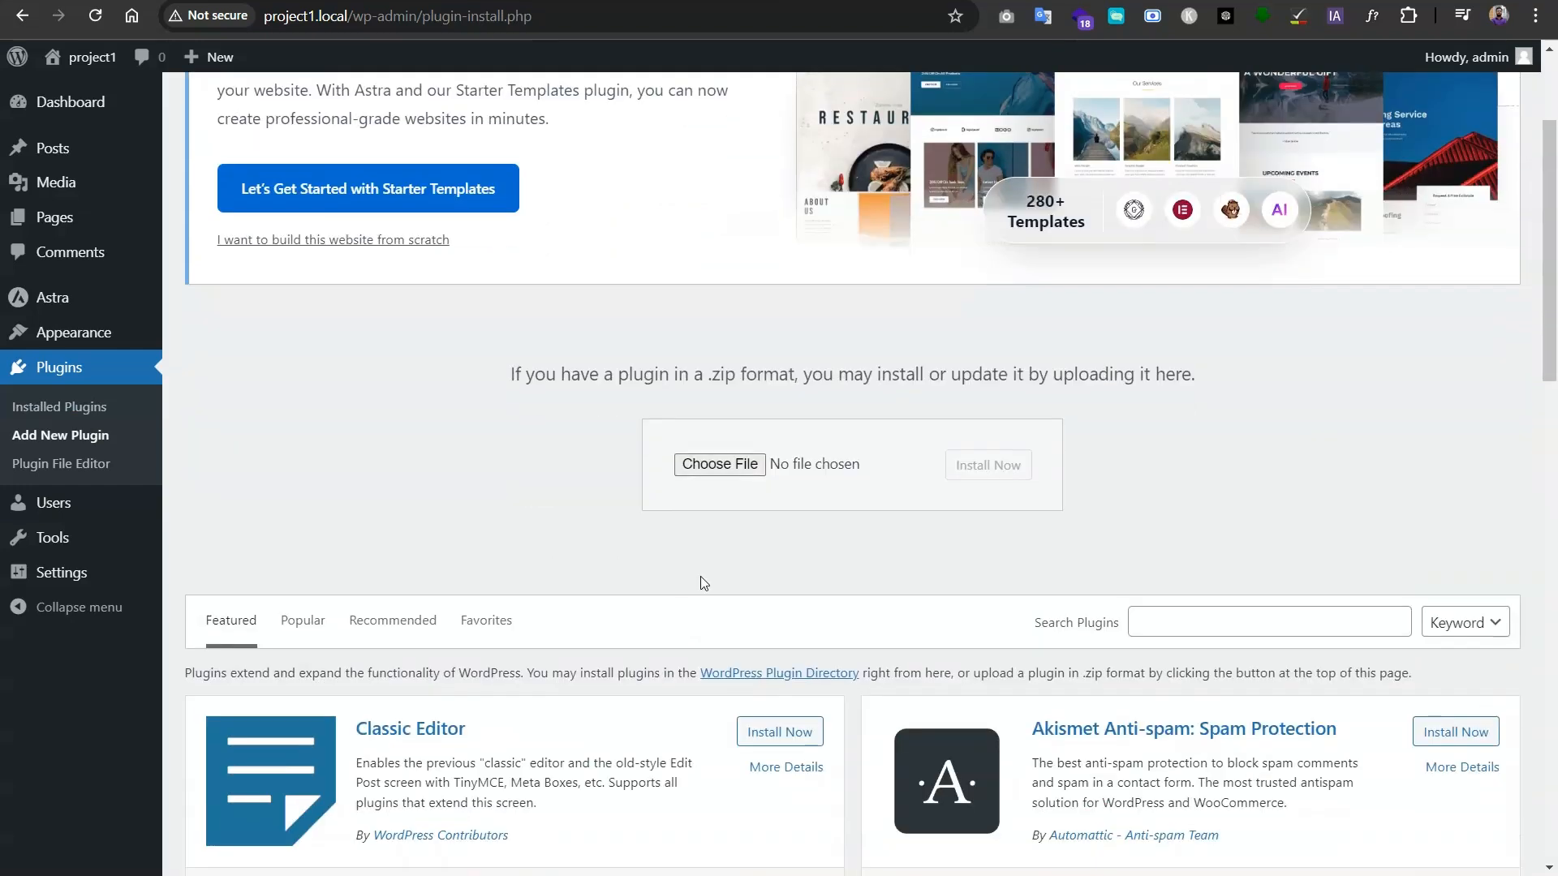
{"action": "left_click", "coordinate": [718, 464]}
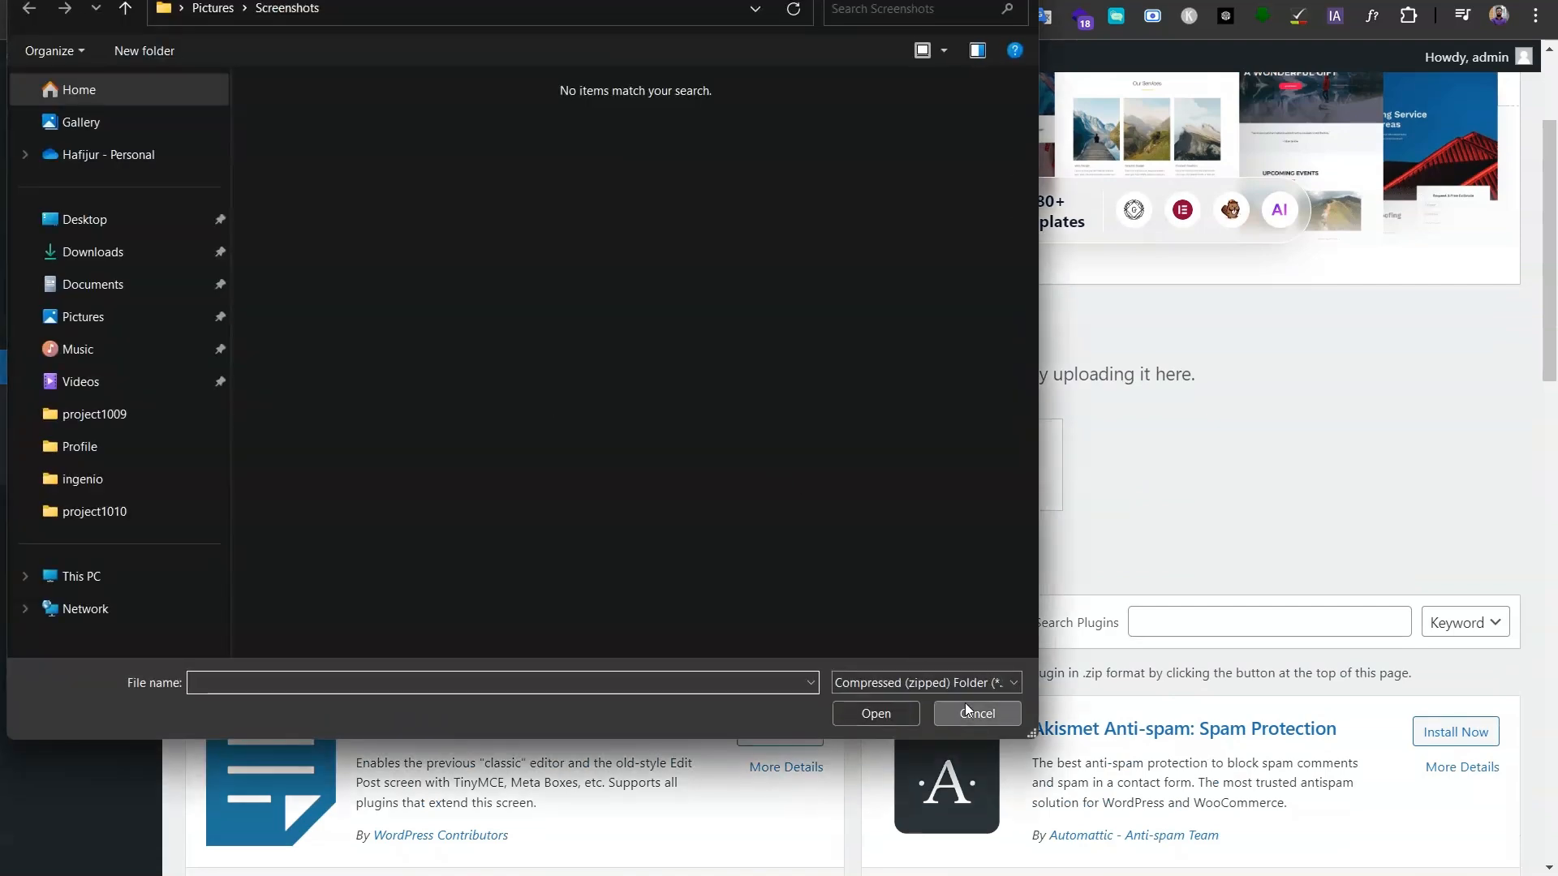
{"action": "left_click", "coordinate": [970, 712]}
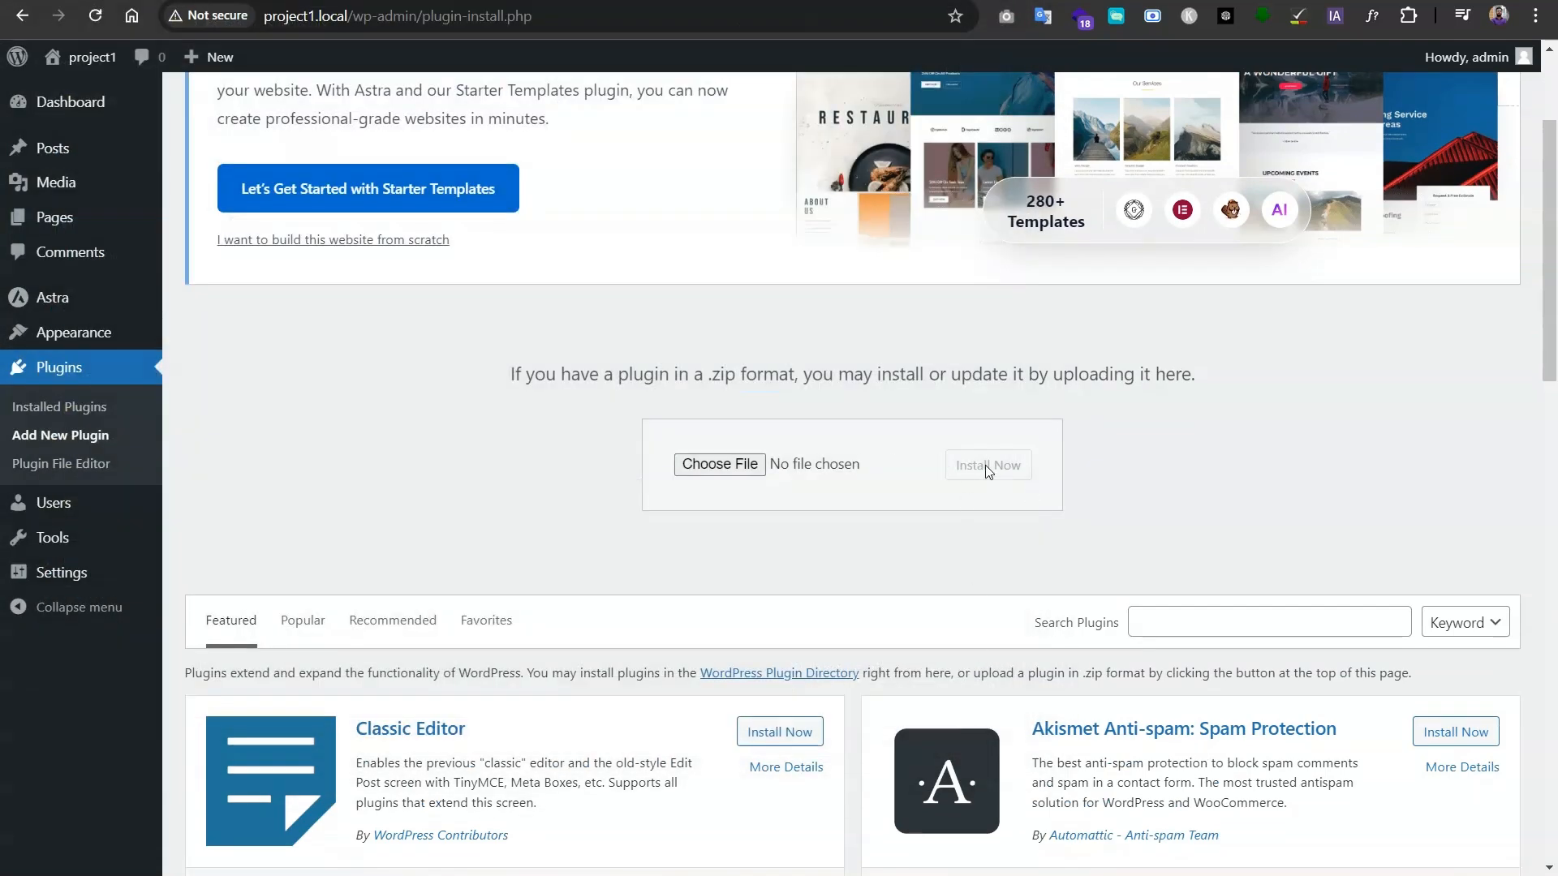
- Install and activate the Classic Editor plugin from the featured plugins
{"action": "scroll", "coordinate": [896, 509], "scroll_direction": "down", "scroll_amount": 1}
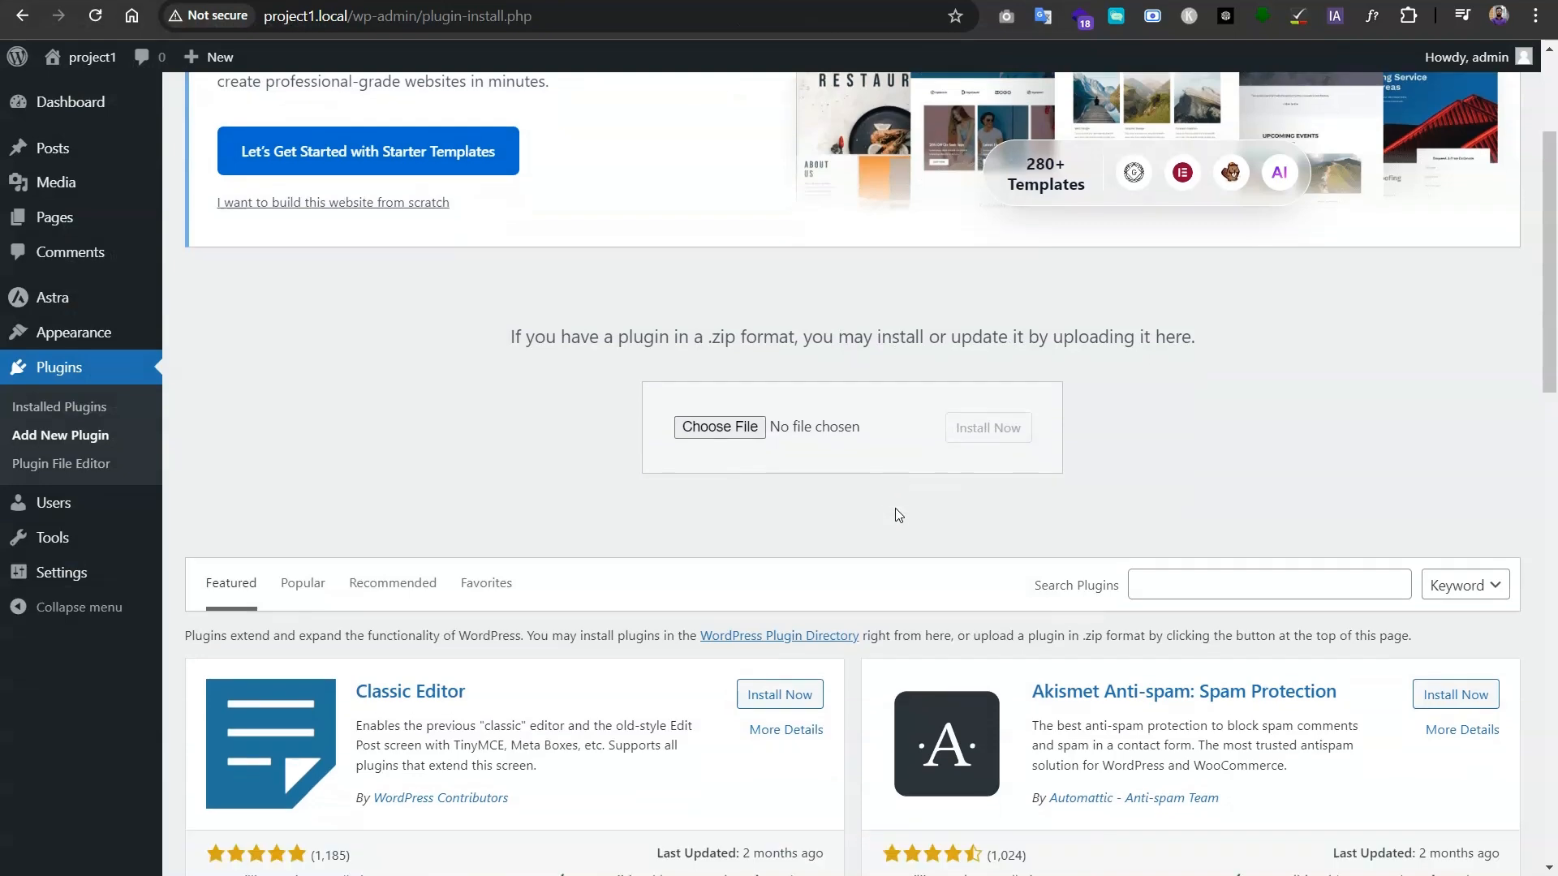
{"action": "scroll", "coordinate": [894, 508], "scroll_direction": "down", "scroll_amount": 3}
{"action": "scroll", "coordinate": [660, 455], "scroll_direction": "up", "scroll_amount": 2}
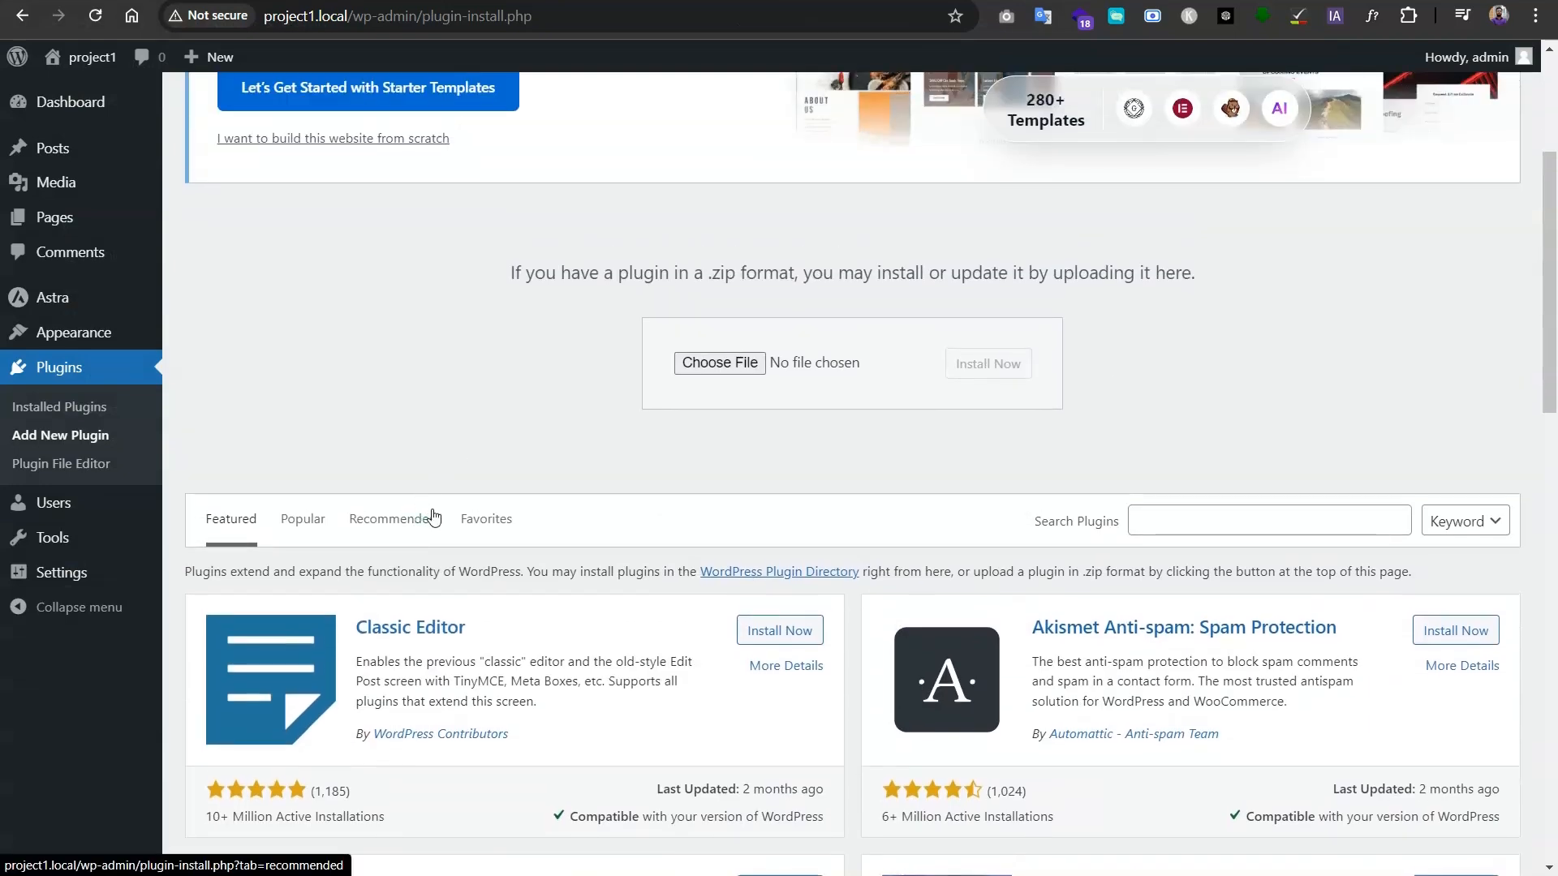
{"action": "scroll", "coordinate": [432, 517], "scroll_direction": "down", "scroll_amount": 2}
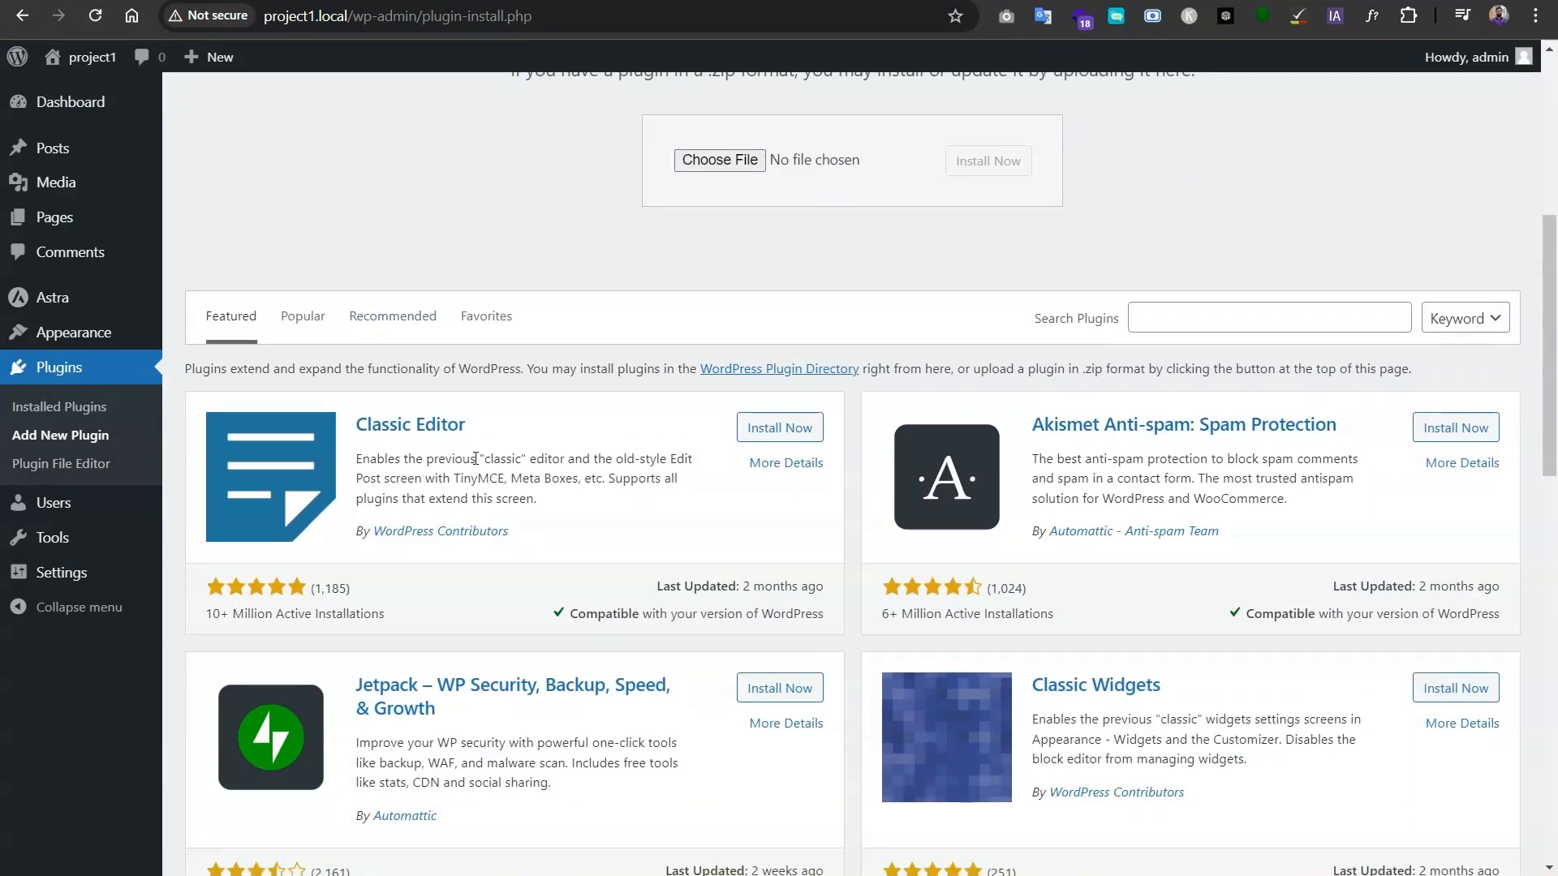
{"action": "scroll", "coordinate": [678, 397], "scroll_direction": "up", "scroll_amount": 2}
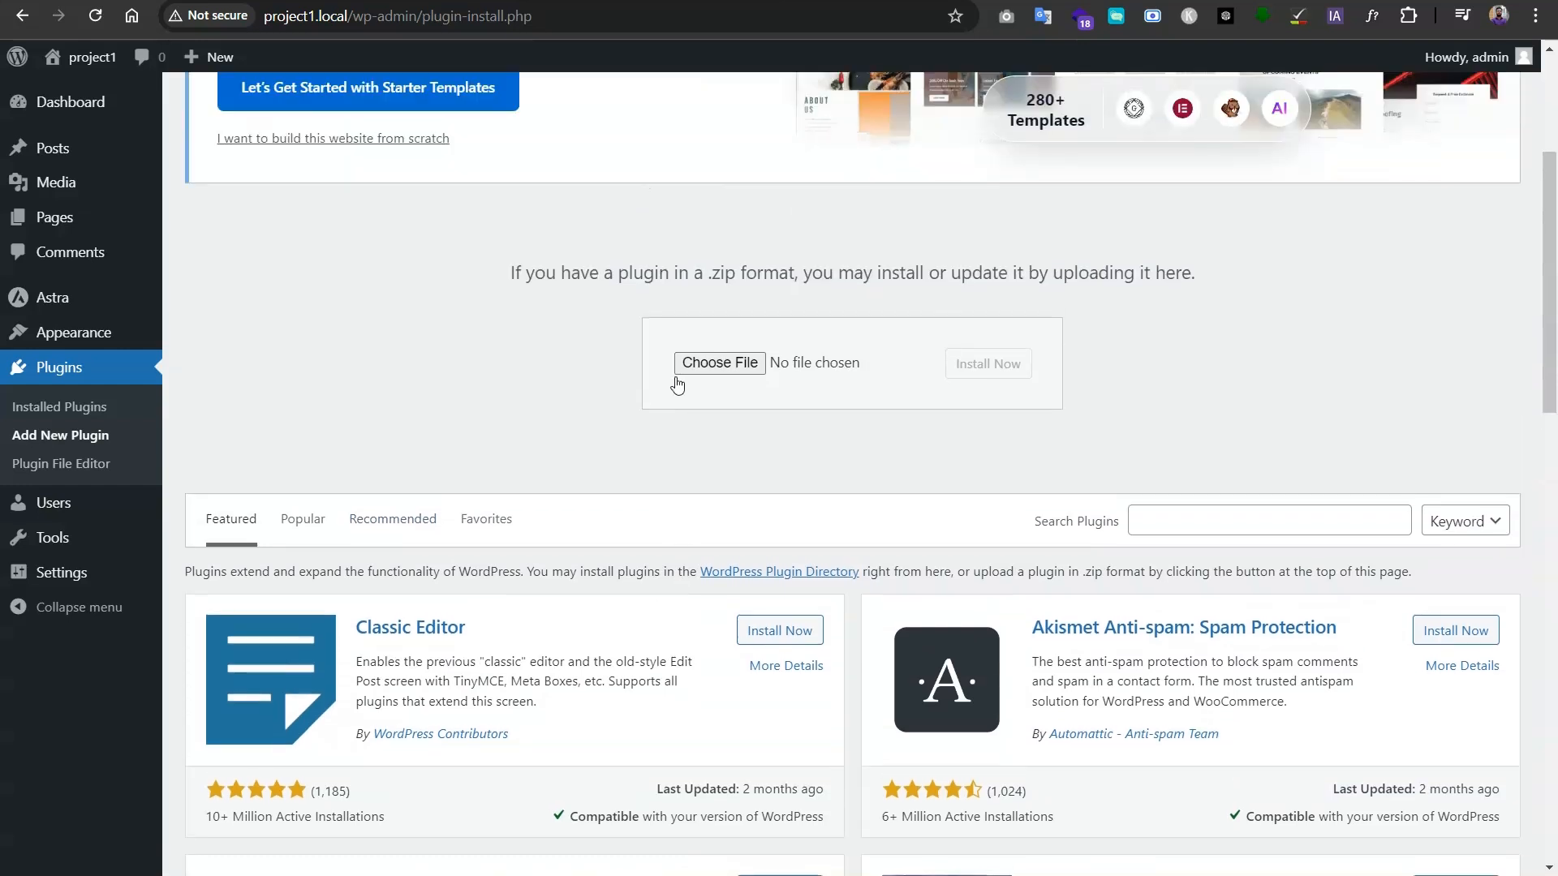
{"action": "scroll", "coordinate": [653, 405], "scroll_direction": "down", "scroll_amount": 2}
{"action": "scroll", "coordinate": [417, 443], "scroll_direction": "down", "scroll_amount": 1}
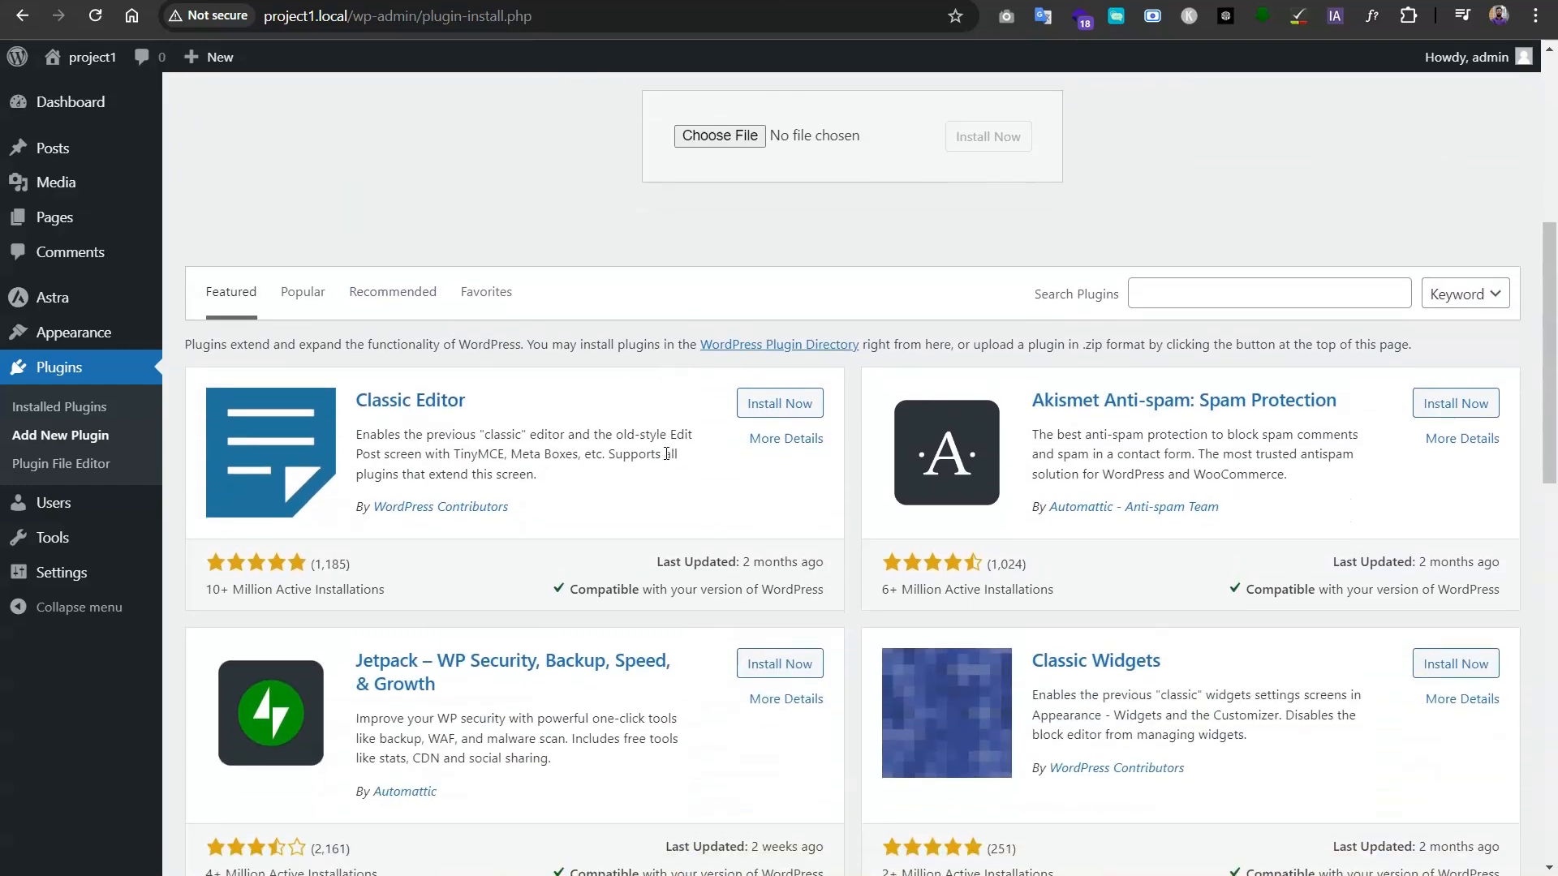
{"action": "left_click", "coordinate": [756, 329]}
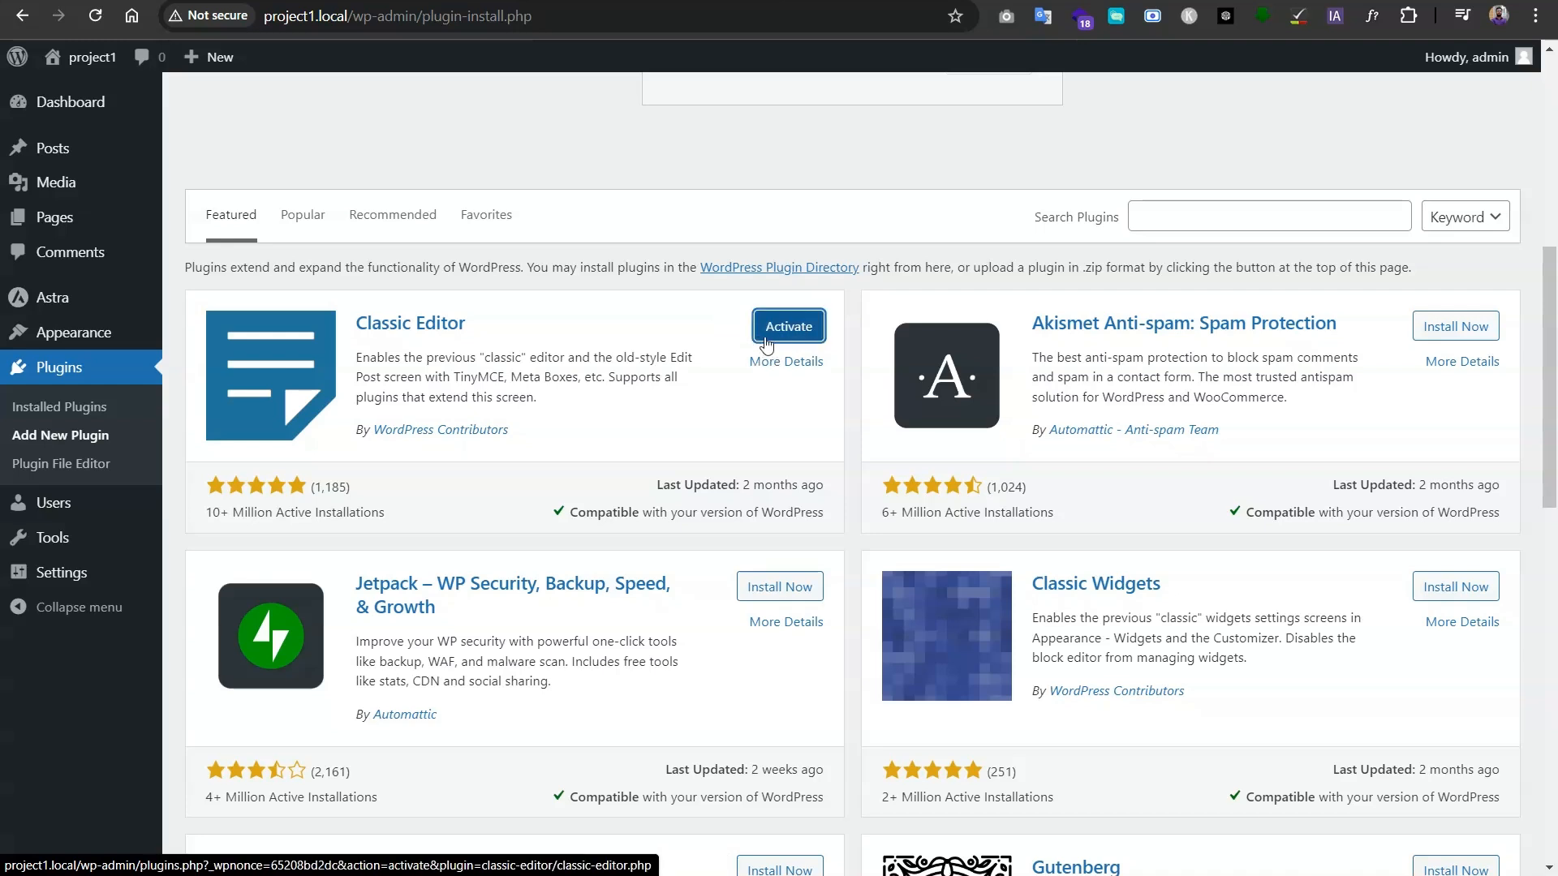
{"action": "left_click", "coordinate": [803, 333]}
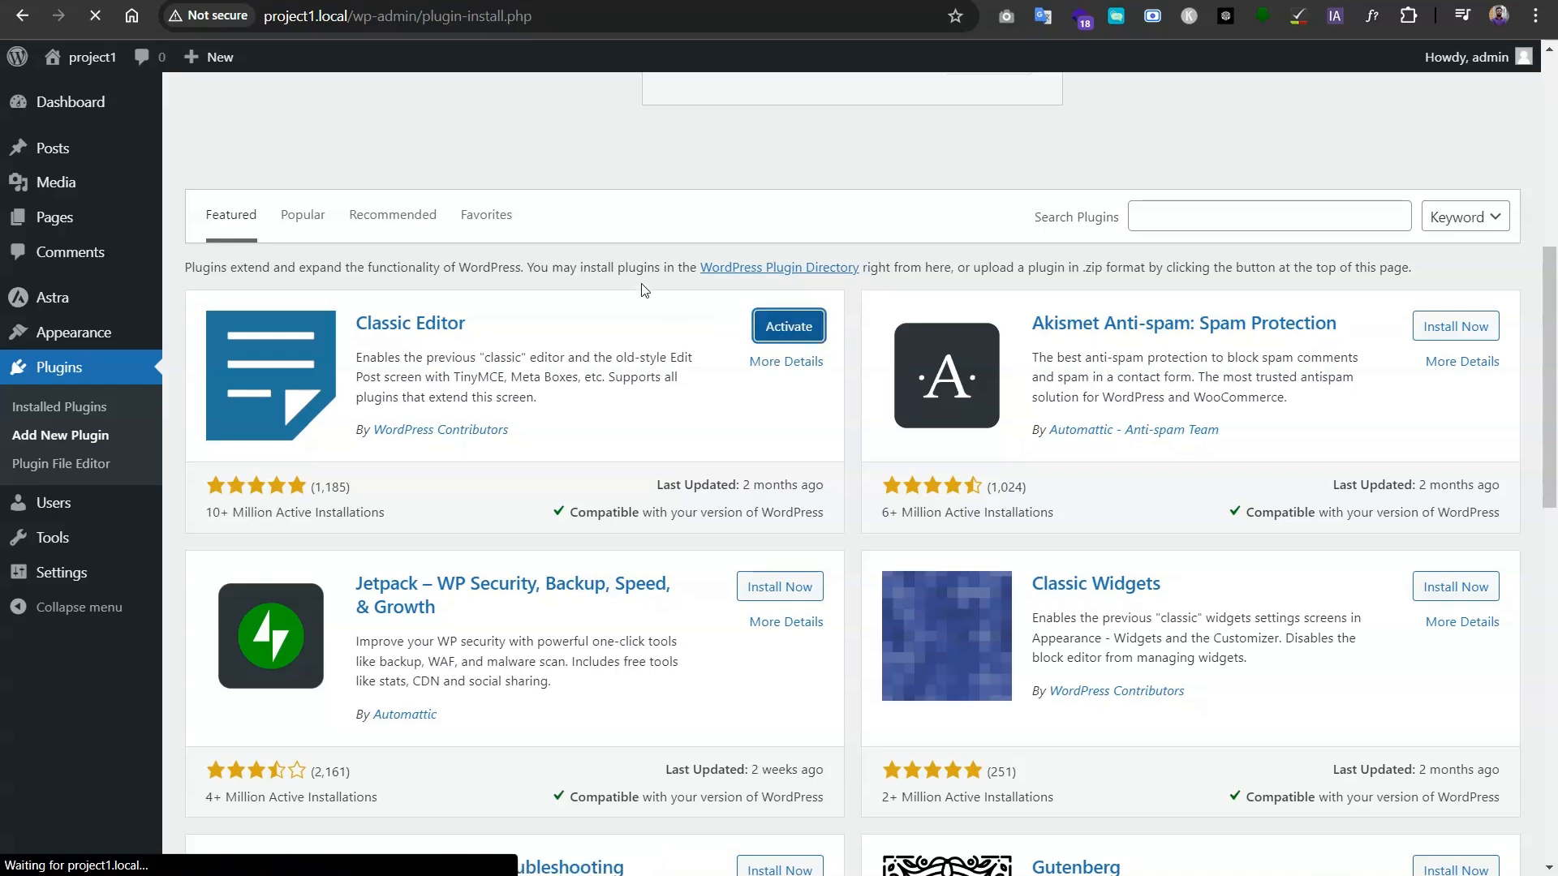
{"action": "scroll", "coordinate": [542, 490], "scroll_direction": "up", "scroll_amount": 1}
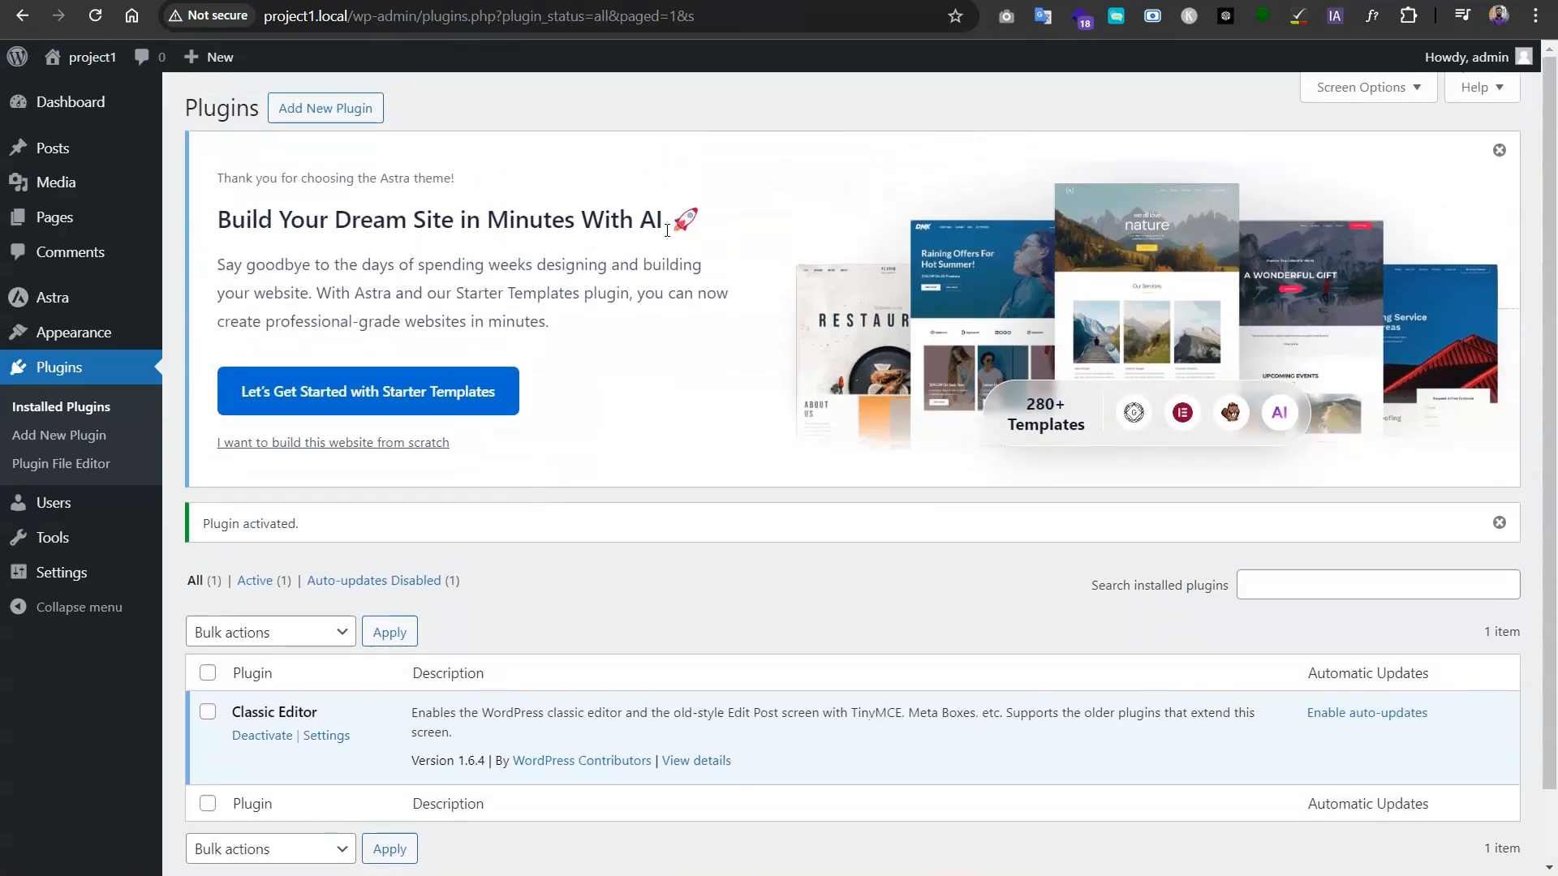
- Return to the Add Plugins page and search the plugin directory for "elementor"
{"action": "left_click", "coordinate": [347, 116]}
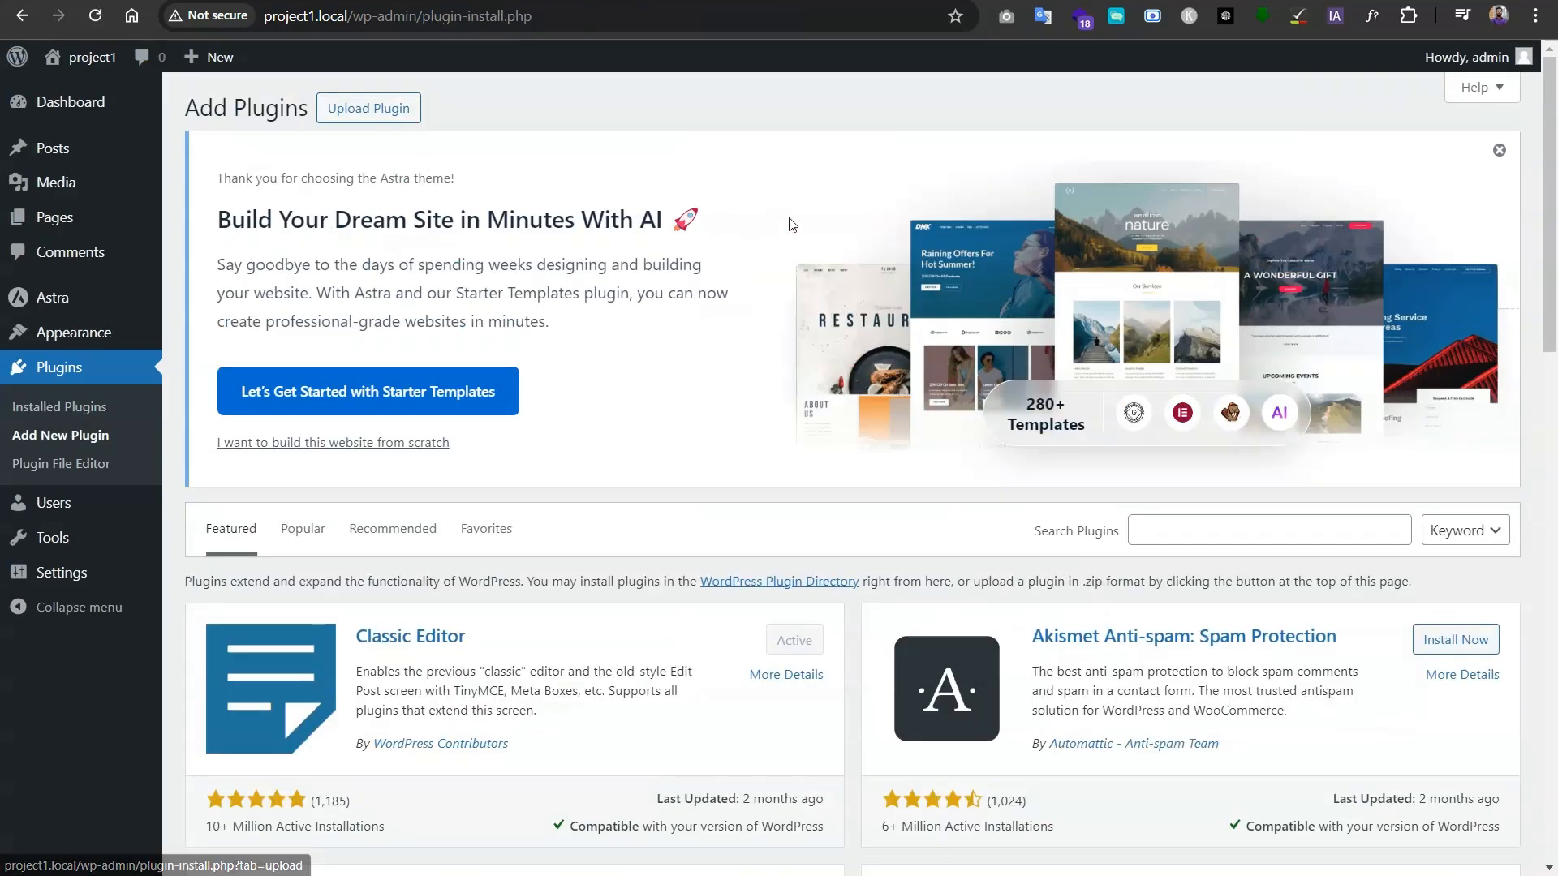
{"action": "scroll", "coordinate": [1132, 262], "scroll_direction": "down", "scroll_amount": 4}
{"action": "left_click", "coordinate": [1164, 230]}
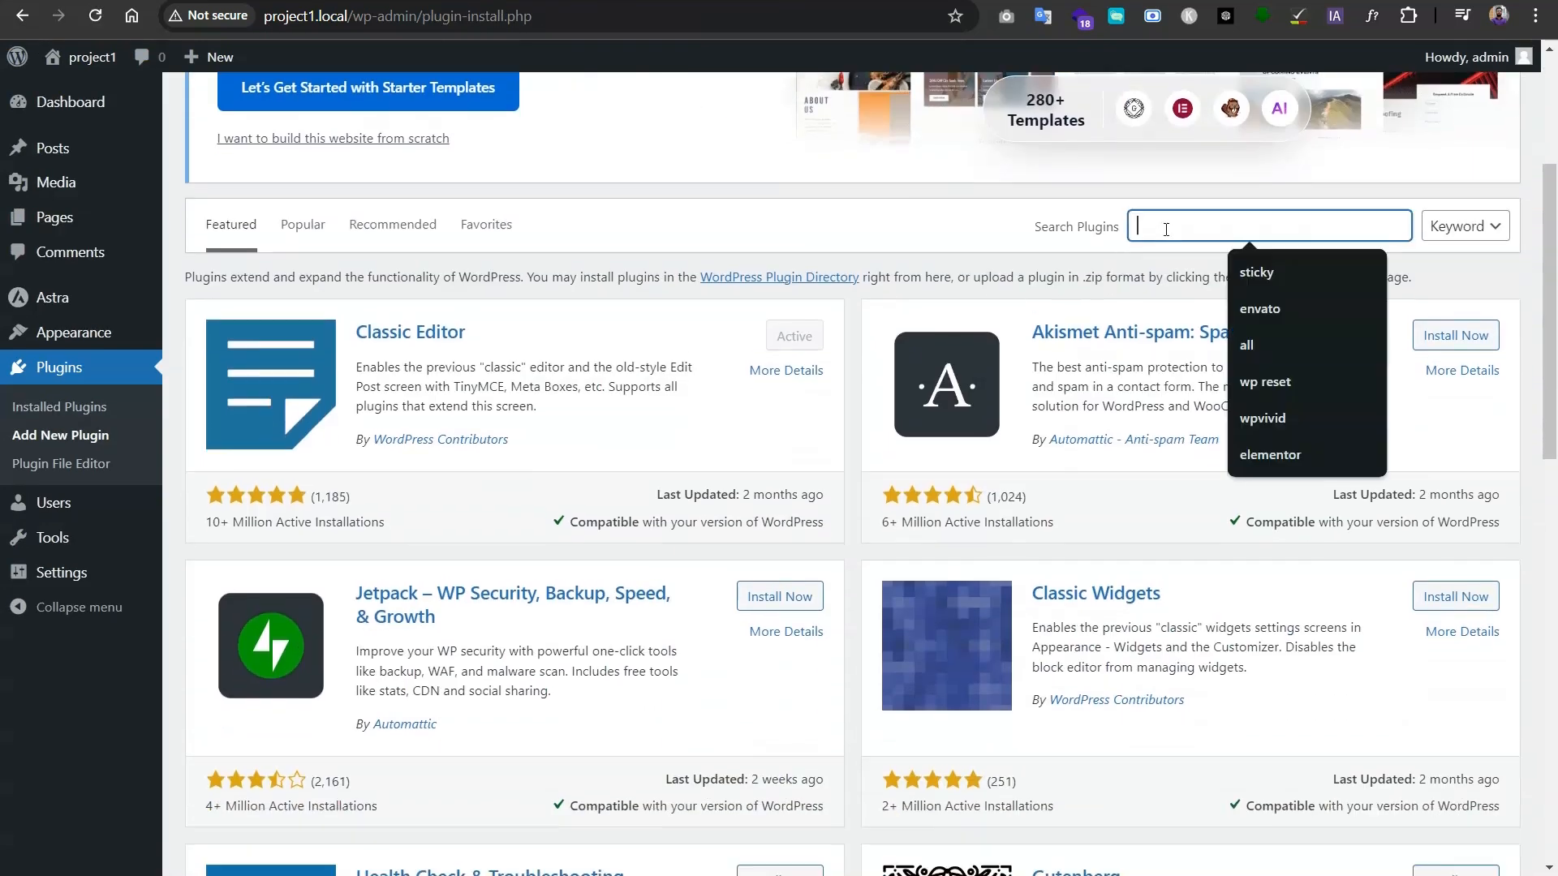
{"action": "type", "text": "element"}
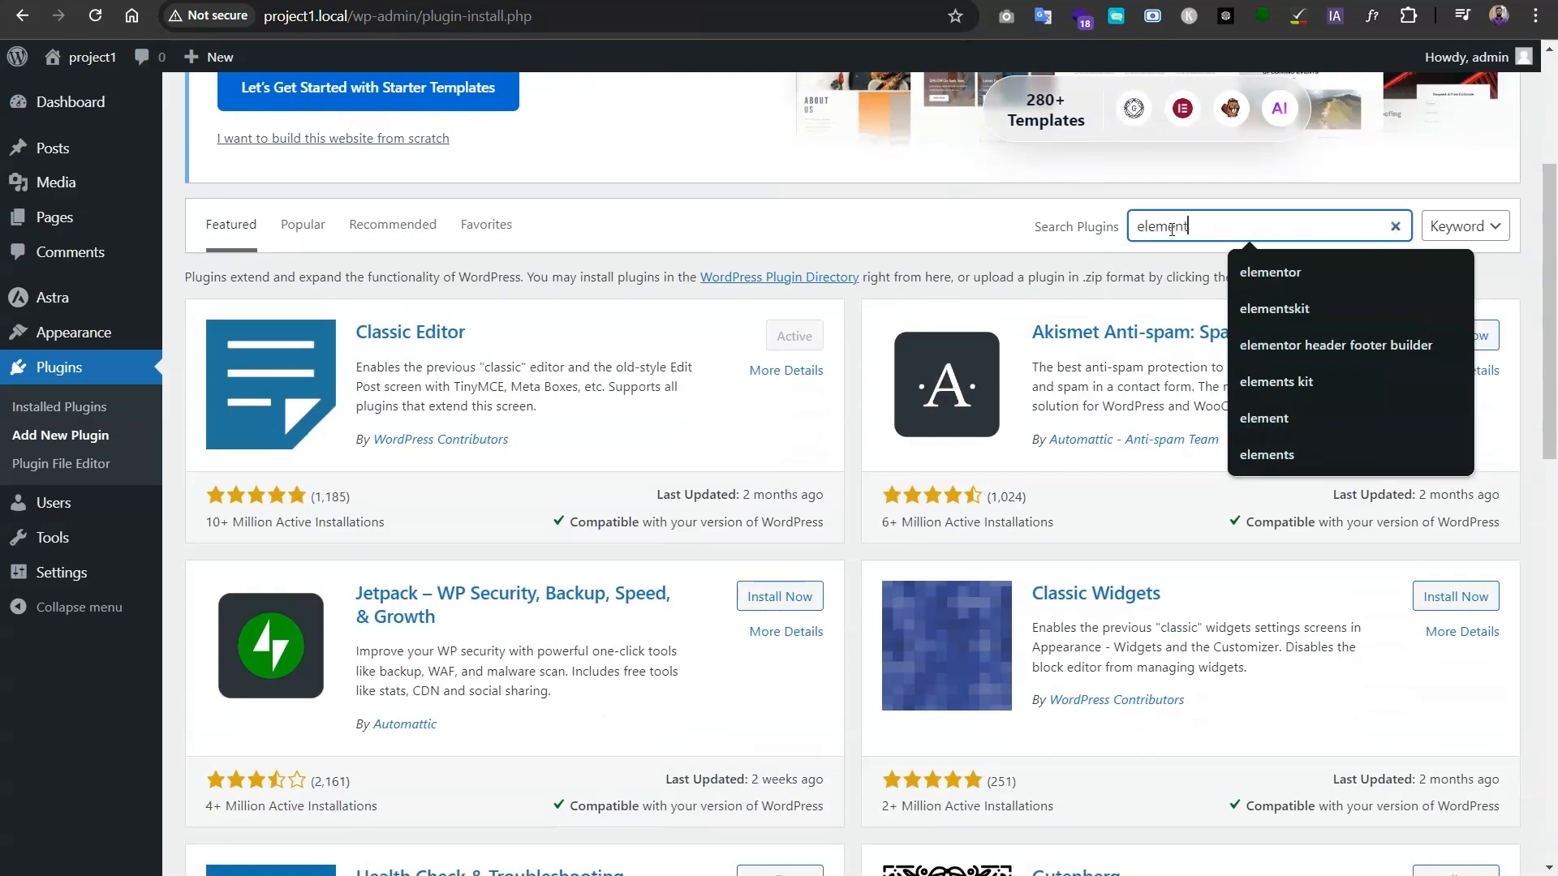
{"action": "type", "text": "or"}
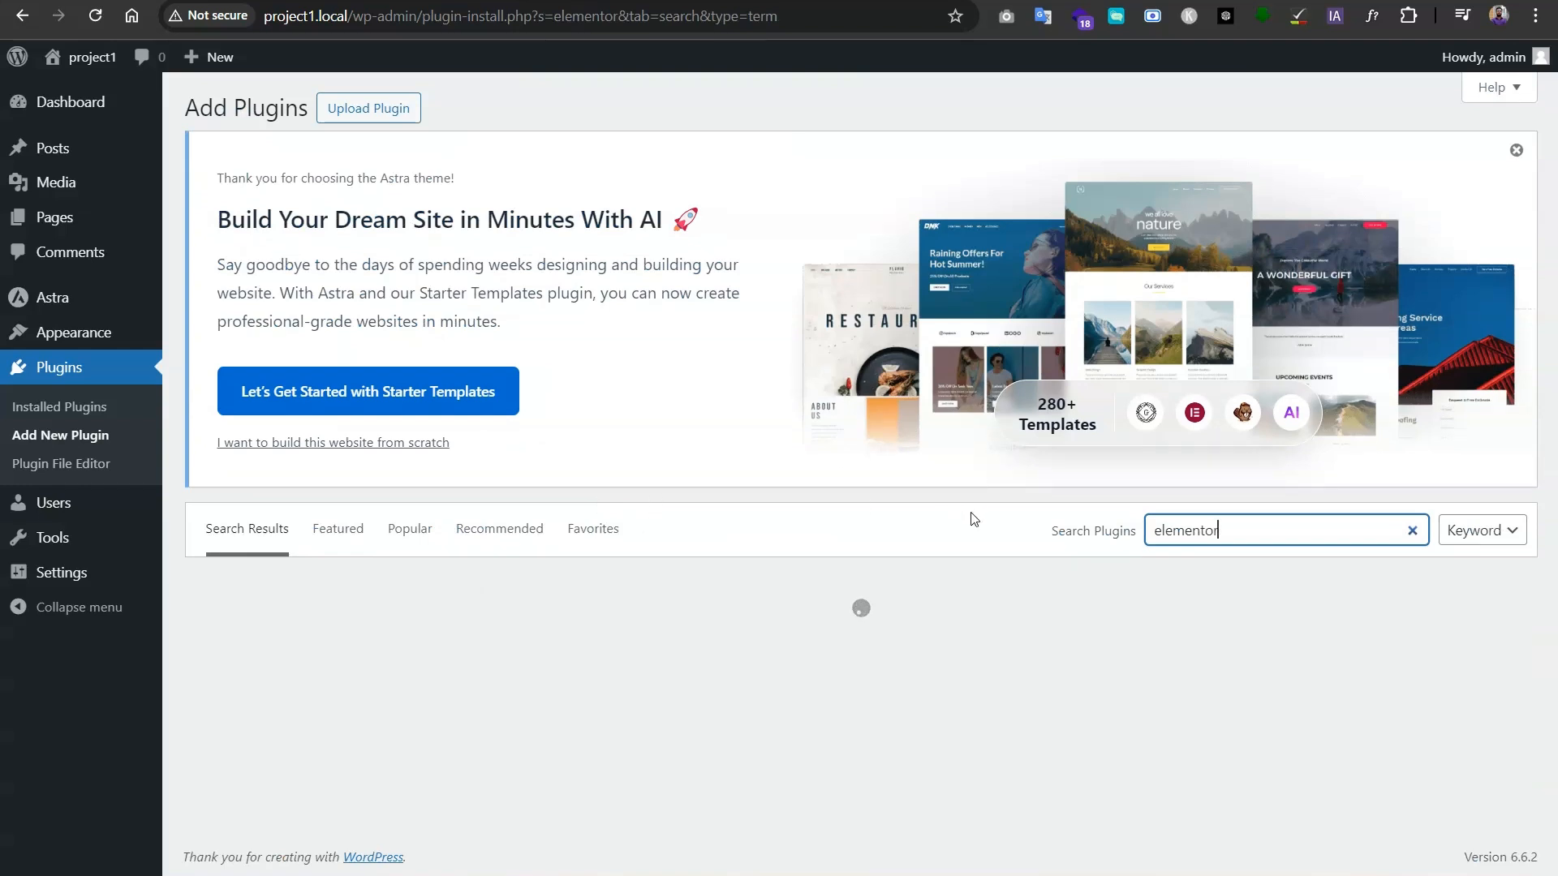
{"action": "scroll", "coordinate": [352, 528], "scroll_direction": "down", "scroll_amount": 2}
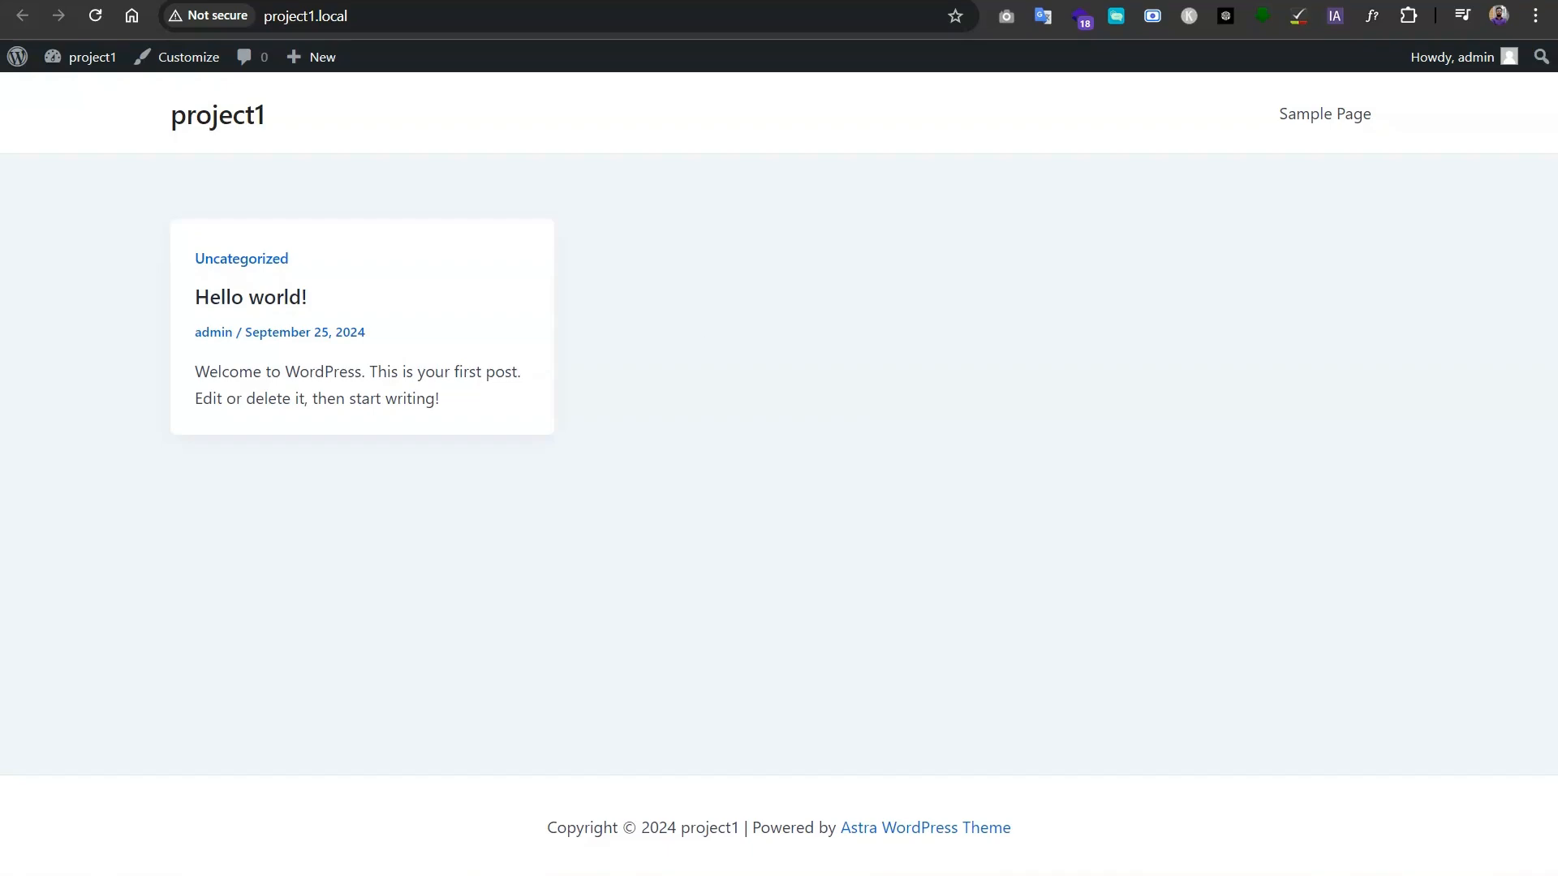
- Install and activate the Elementor Website Builder plugin from the plugin search results
{"action": "key", "text": "ctrl+Tab"}
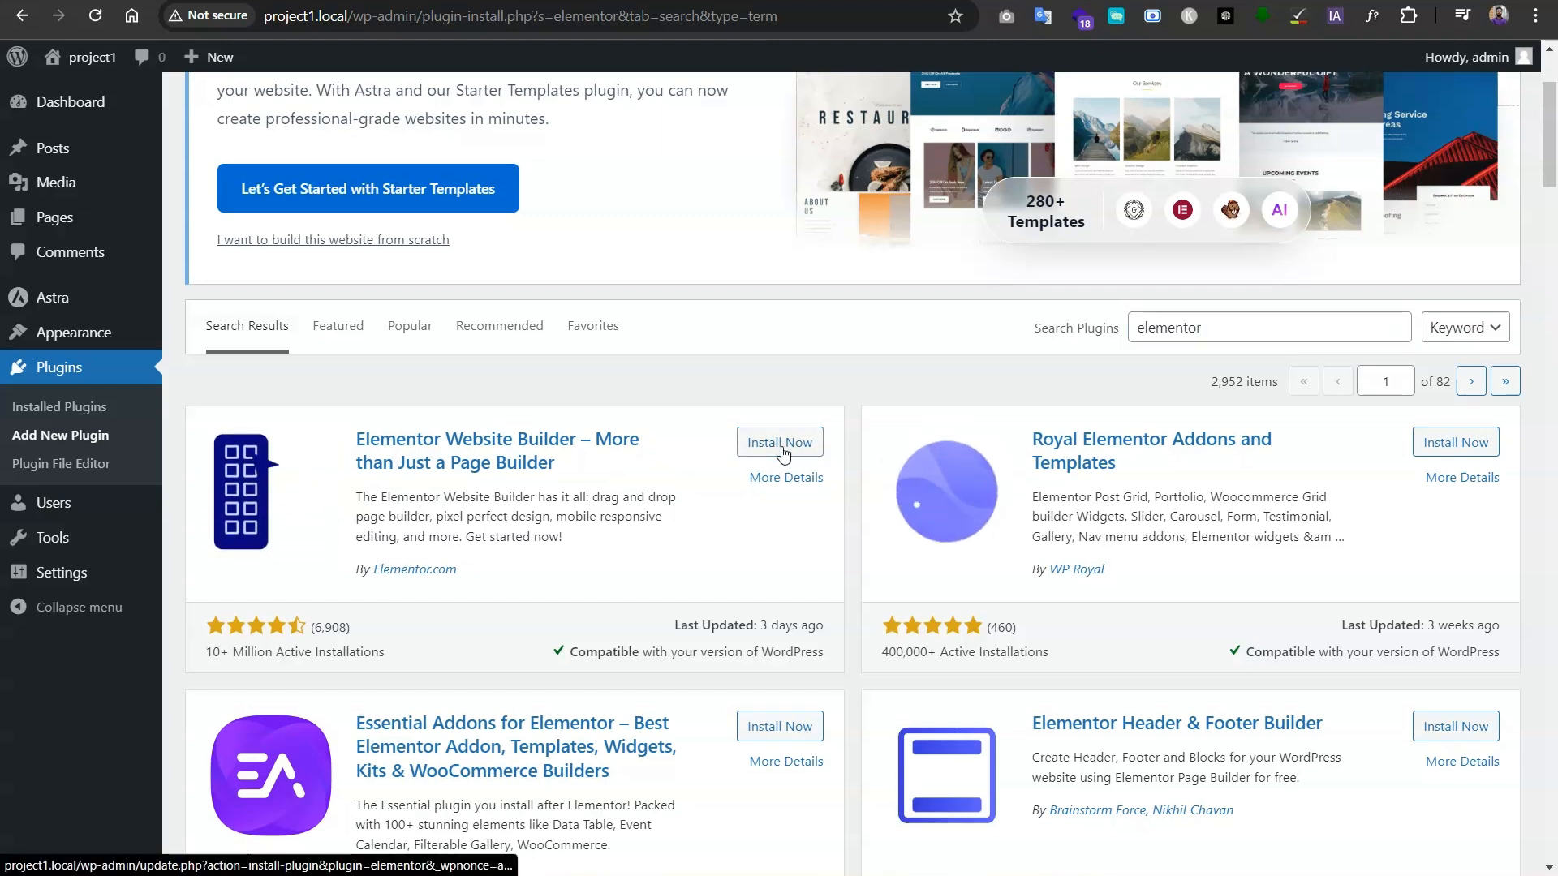
{"action": "left_click", "coordinate": [755, 445]}
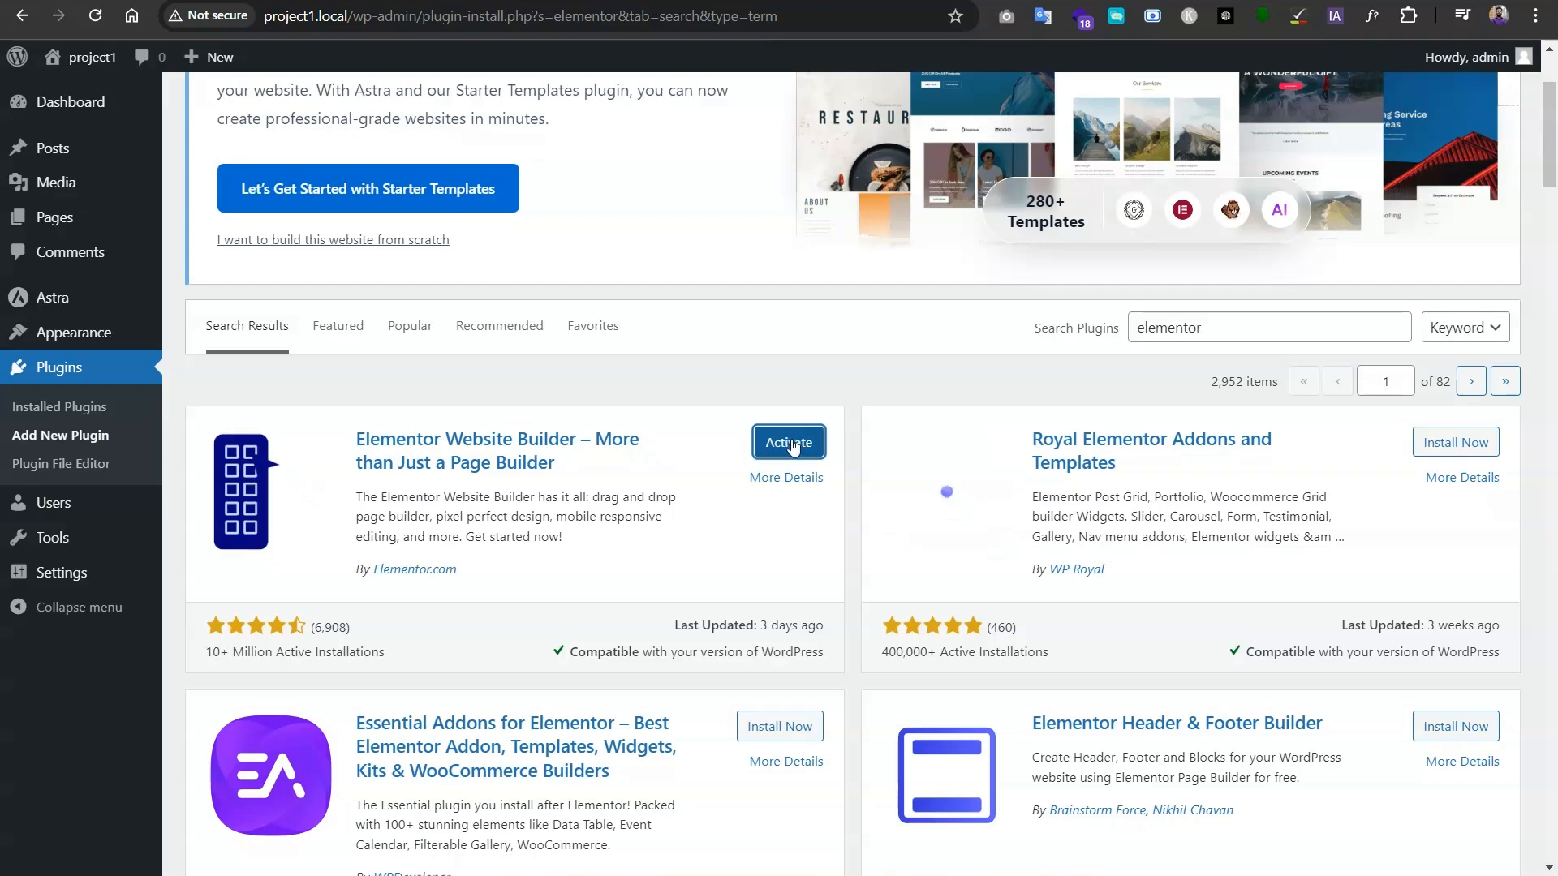
{"action": "left_click", "coordinate": [798, 446]}
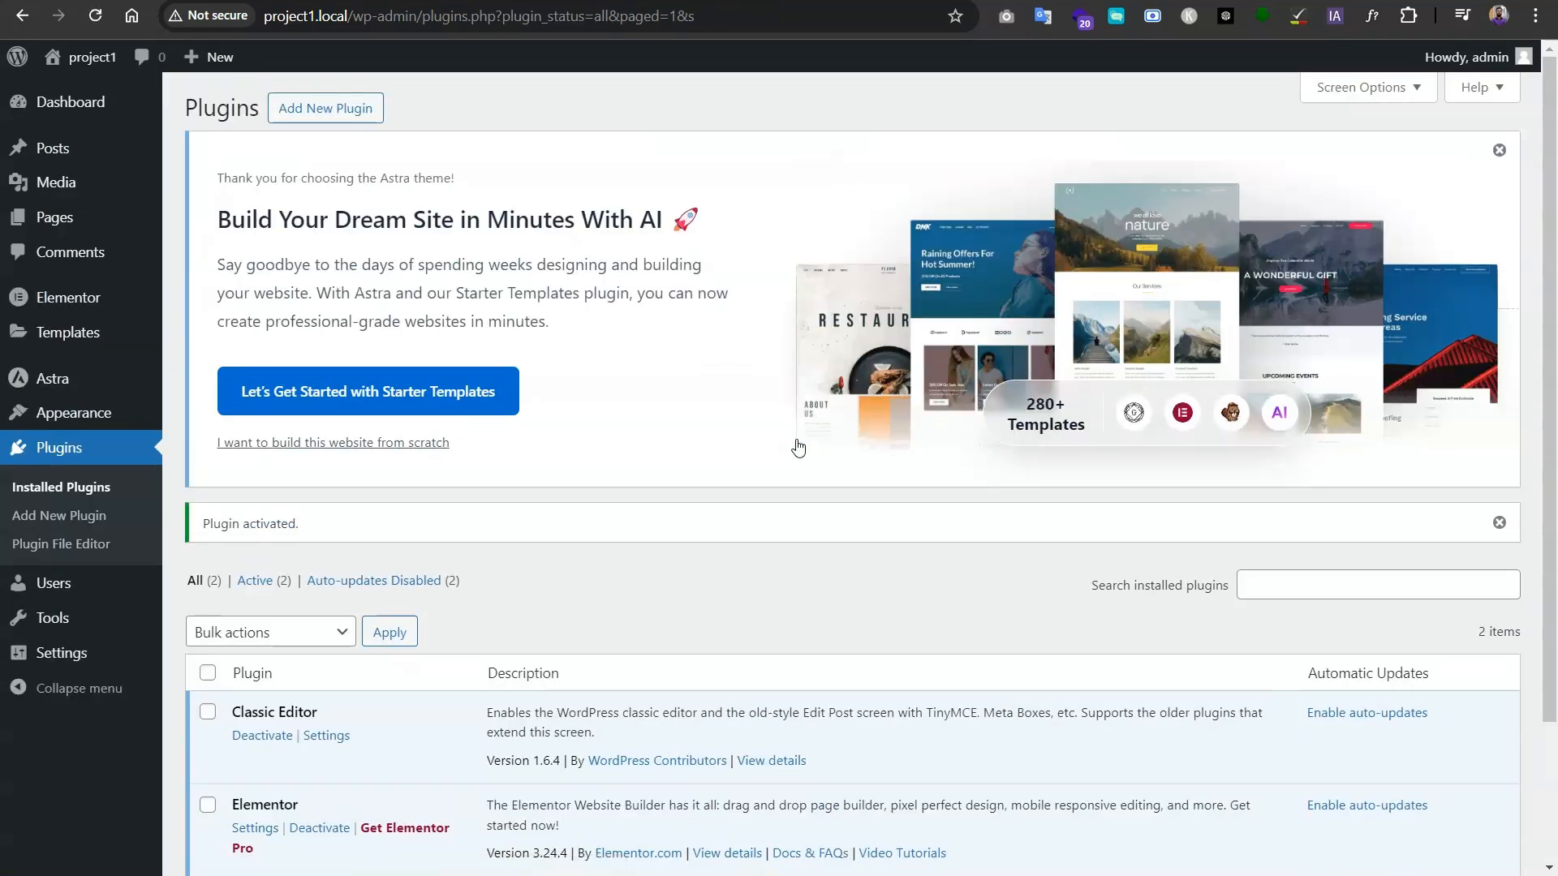
- Look through the installed plugins list and reload the site's front page in its own browser tab
{"action": "scroll", "coordinate": [625, 544], "scroll_direction": "down", "scroll_amount": 3}
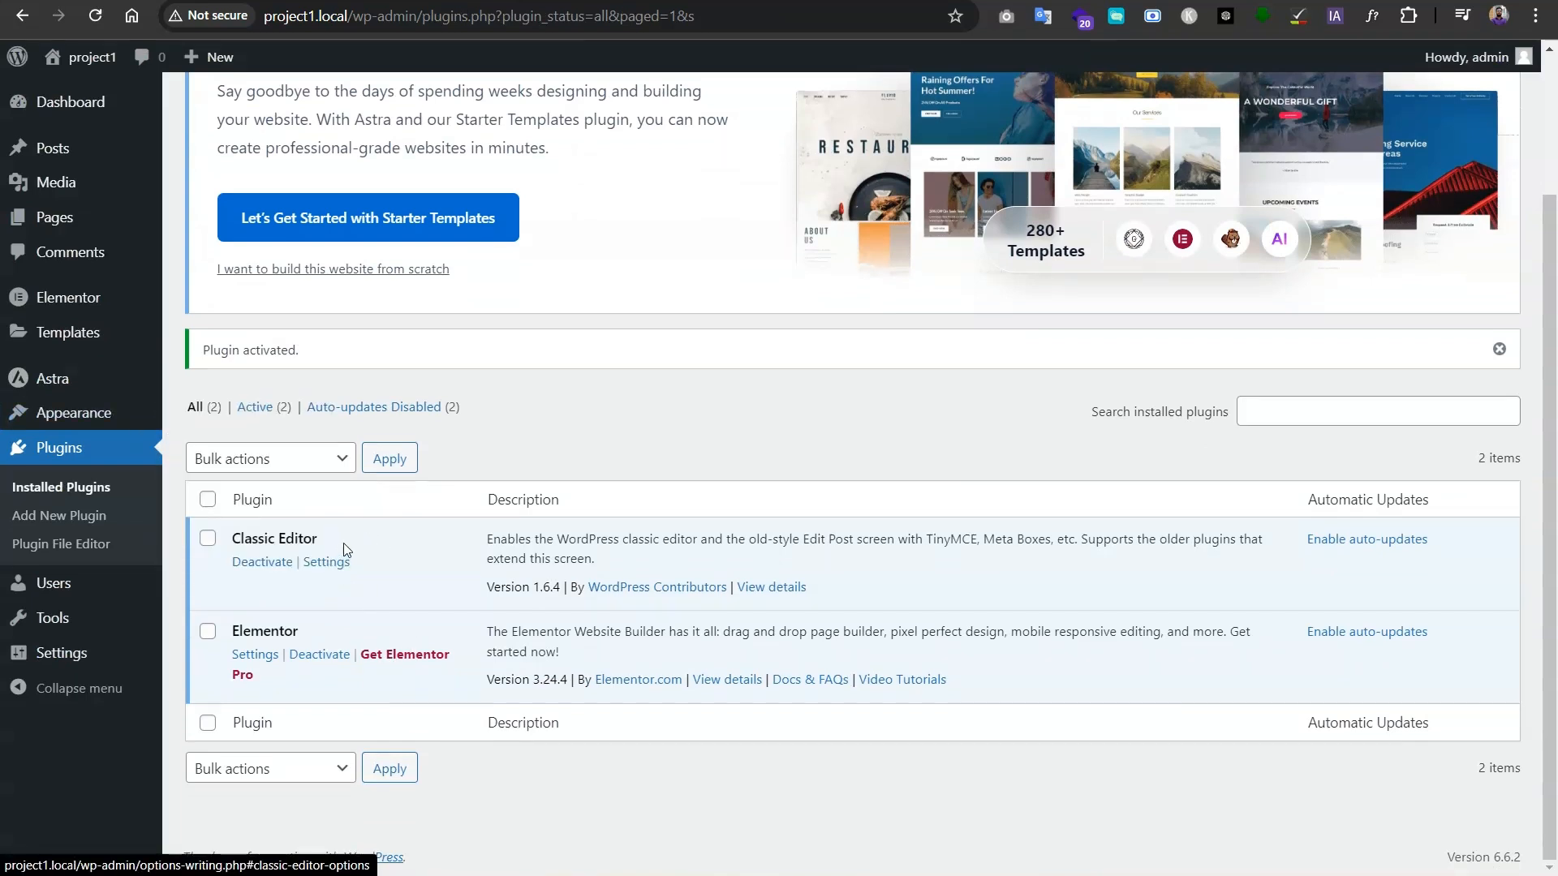
{"action": "scroll", "coordinate": [365, 616], "scroll_direction": "up", "scroll_amount": 3}
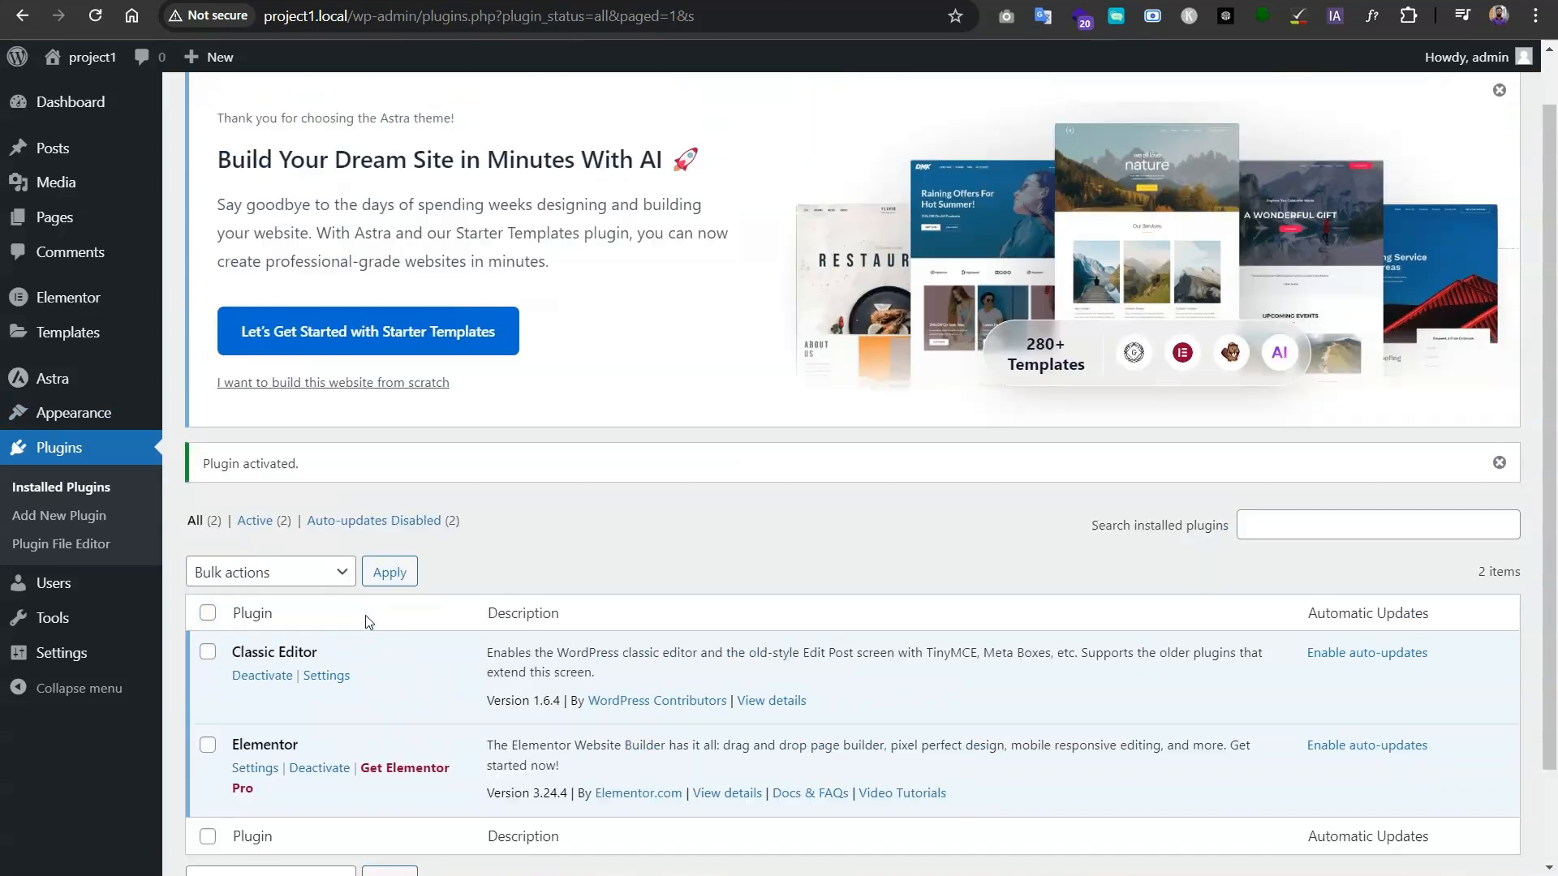
{"action": "scroll", "coordinate": [349, 568], "scroll_direction": "down", "scroll_amount": 3}
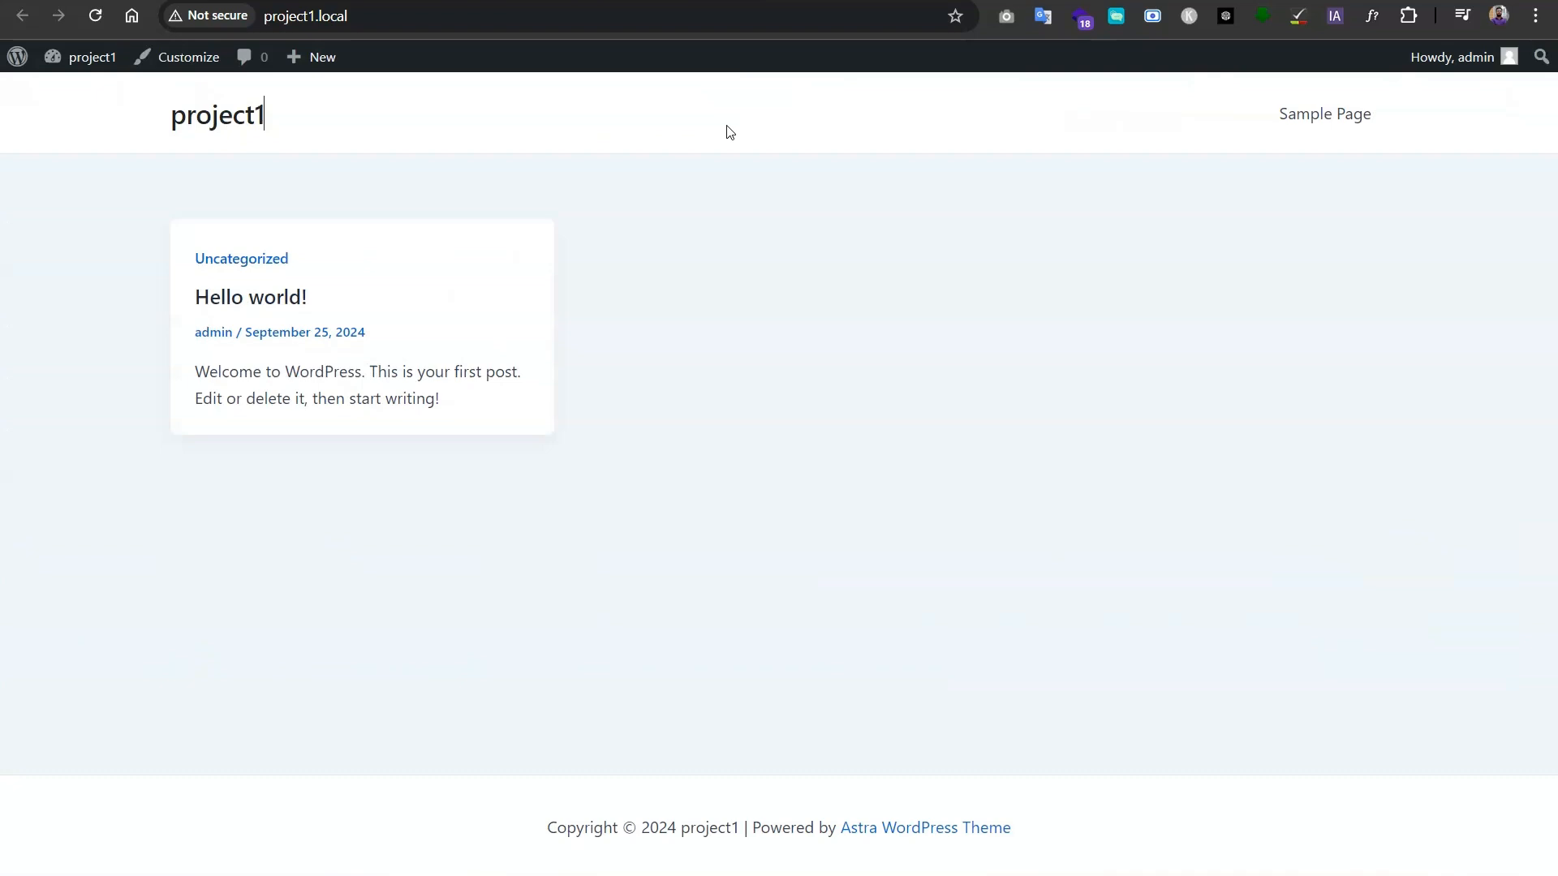
{"action": "right_click", "coordinate": [729, 132]}
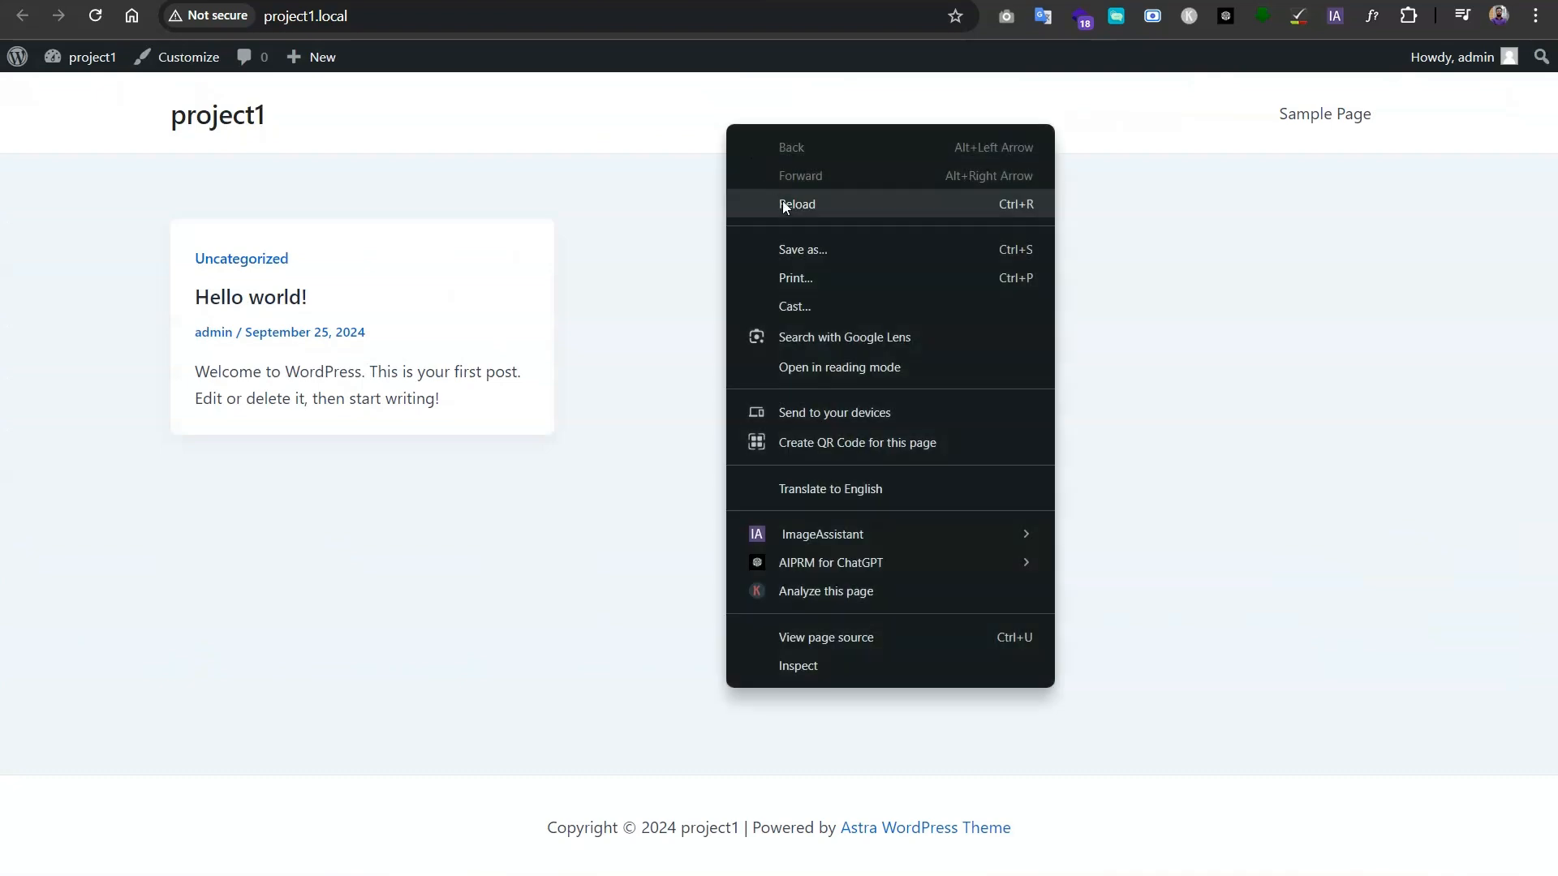
{"action": "left_click", "coordinate": [787, 207]}
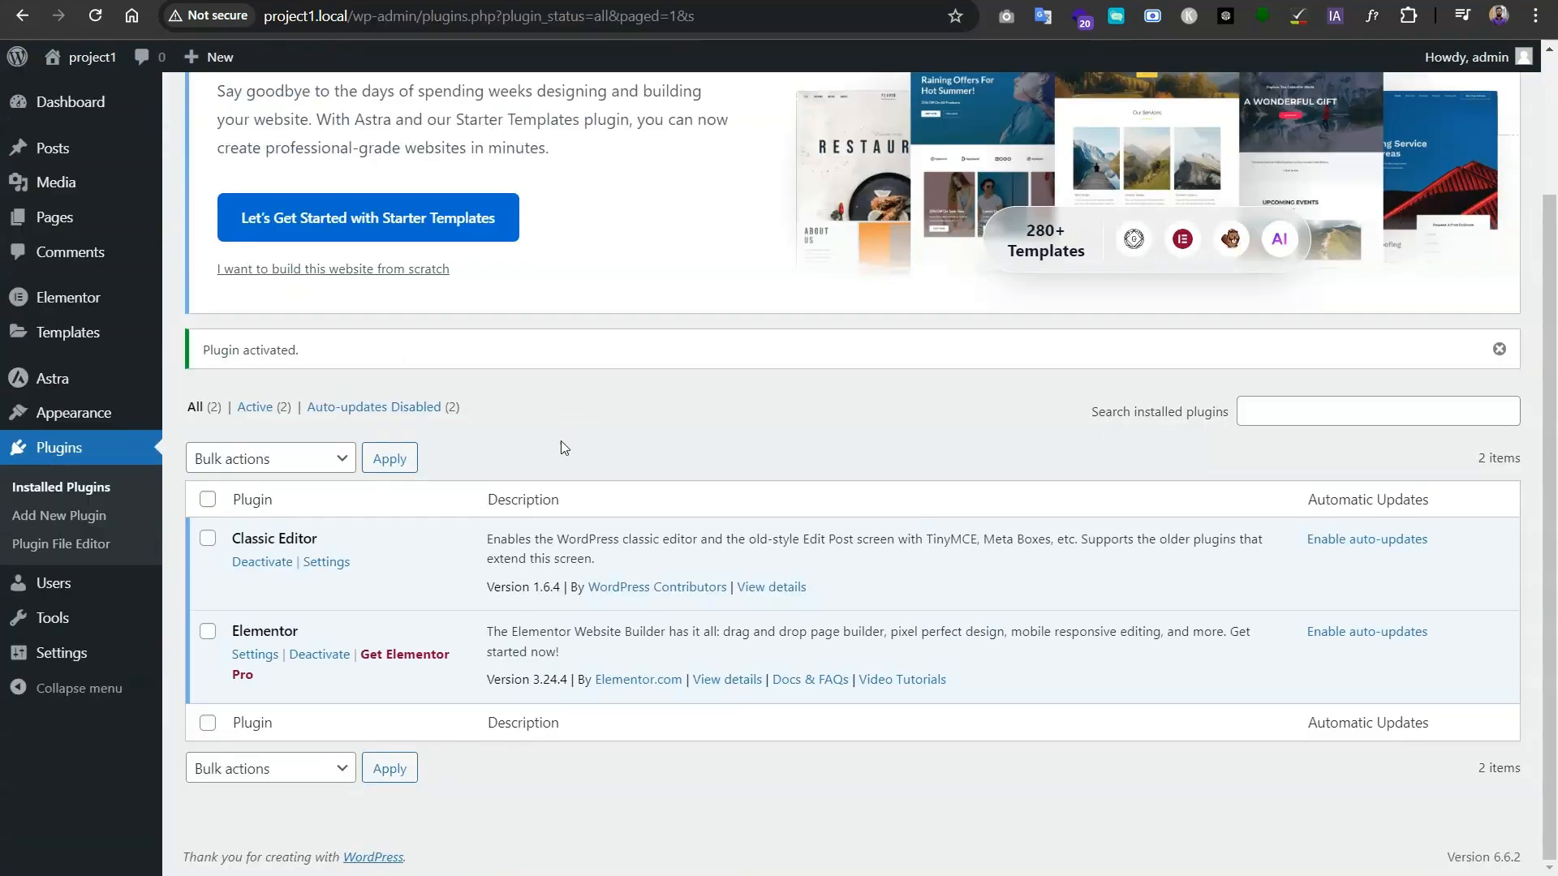
- Create a new page titled "Home" and publish it
{"action": "scroll", "coordinate": [562, 448], "scroll_direction": "up", "scroll_amount": 3}
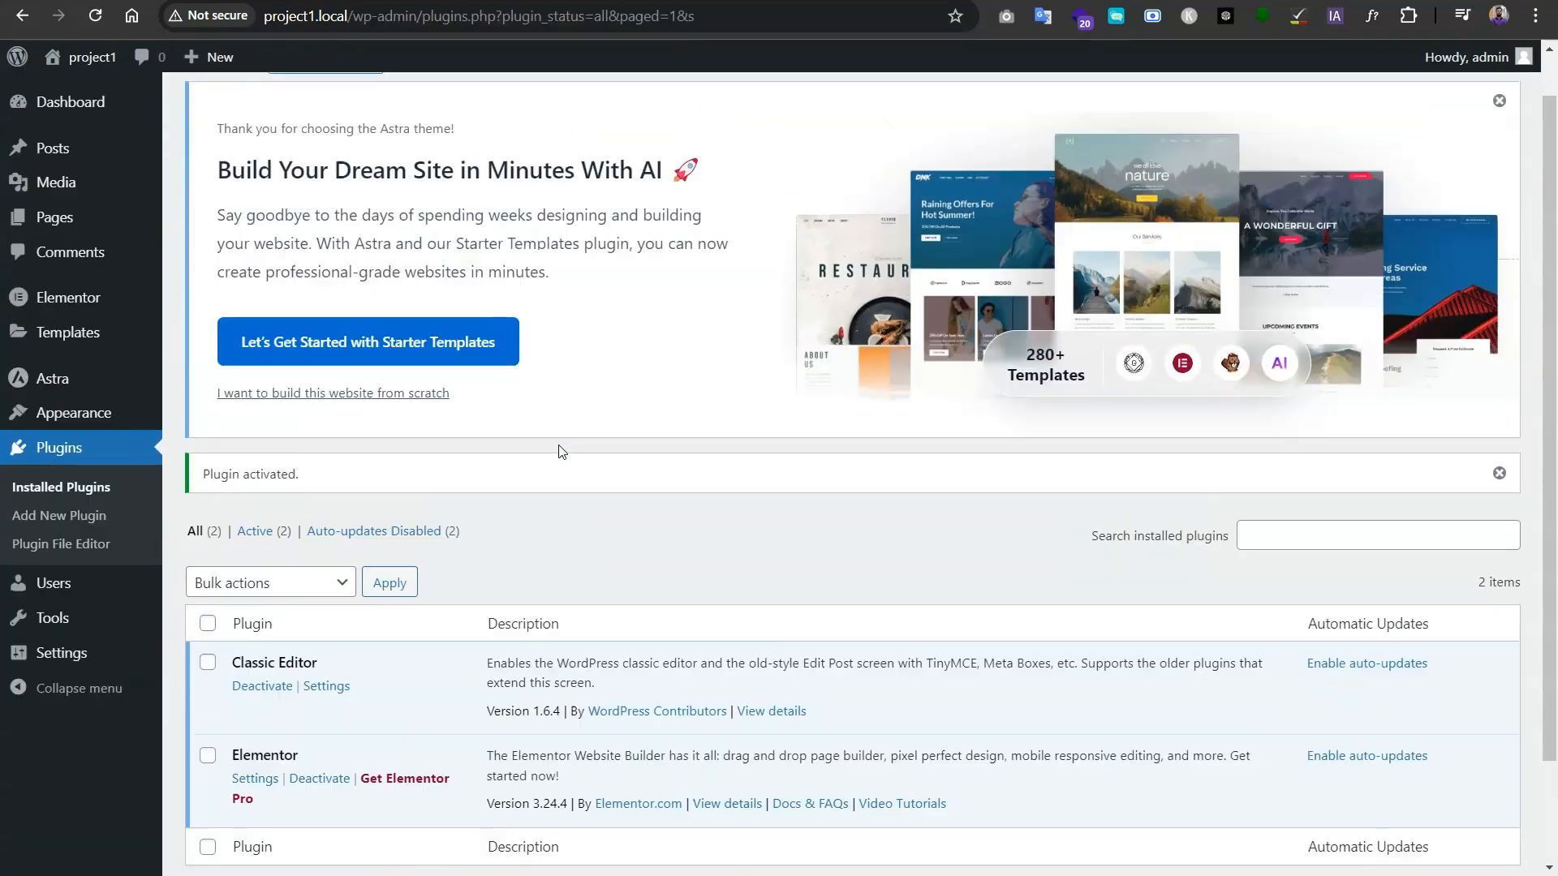
{"action": "mouse_move", "coordinate": [116, 229]}
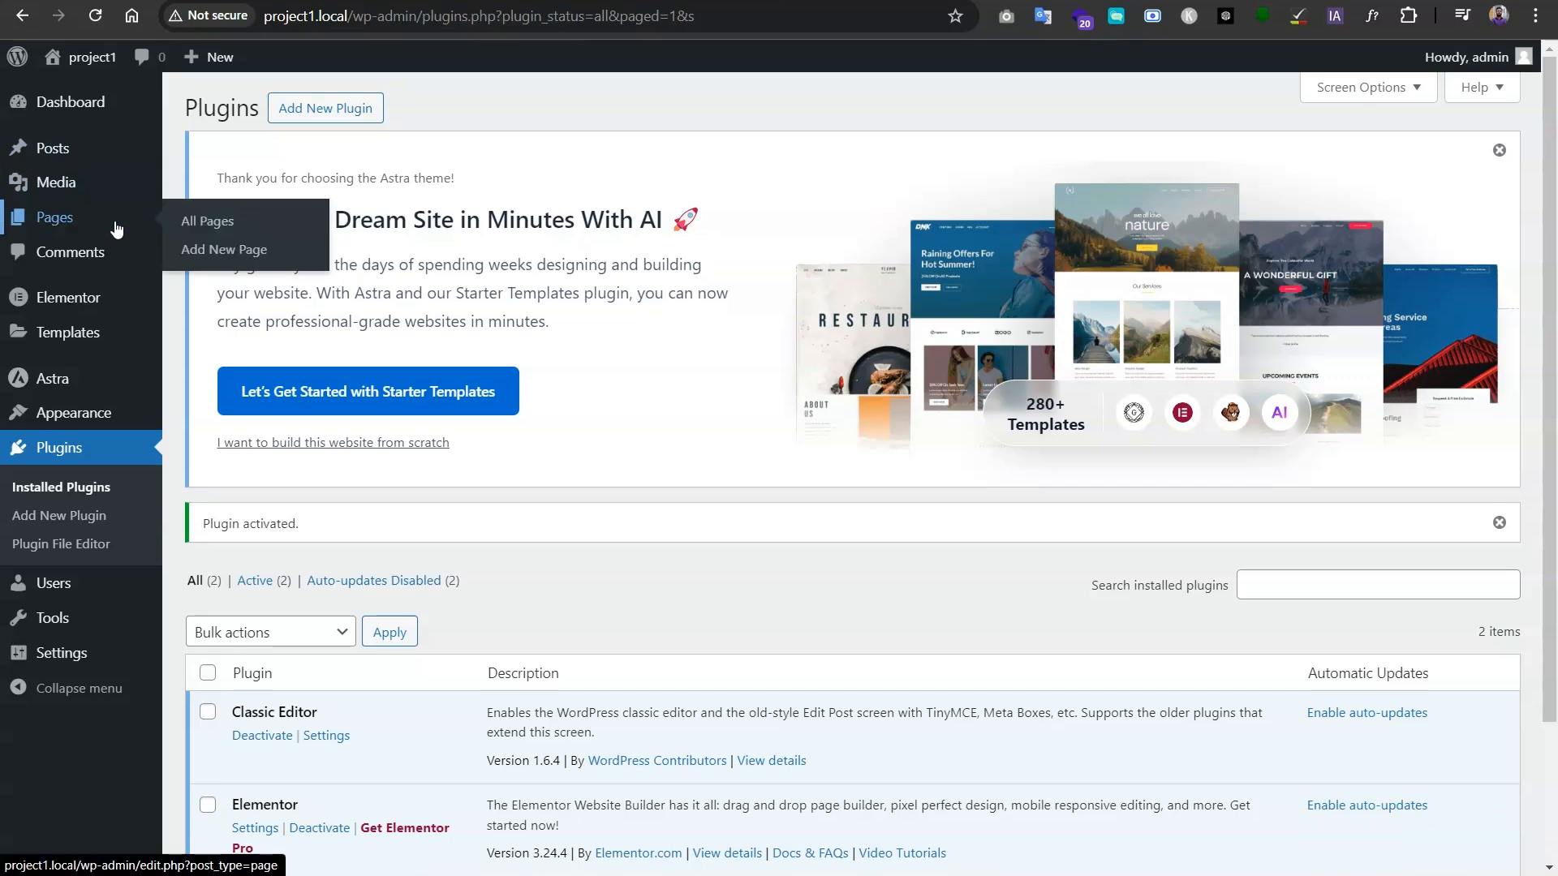
{"action": "left_click", "coordinate": [227, 251]}
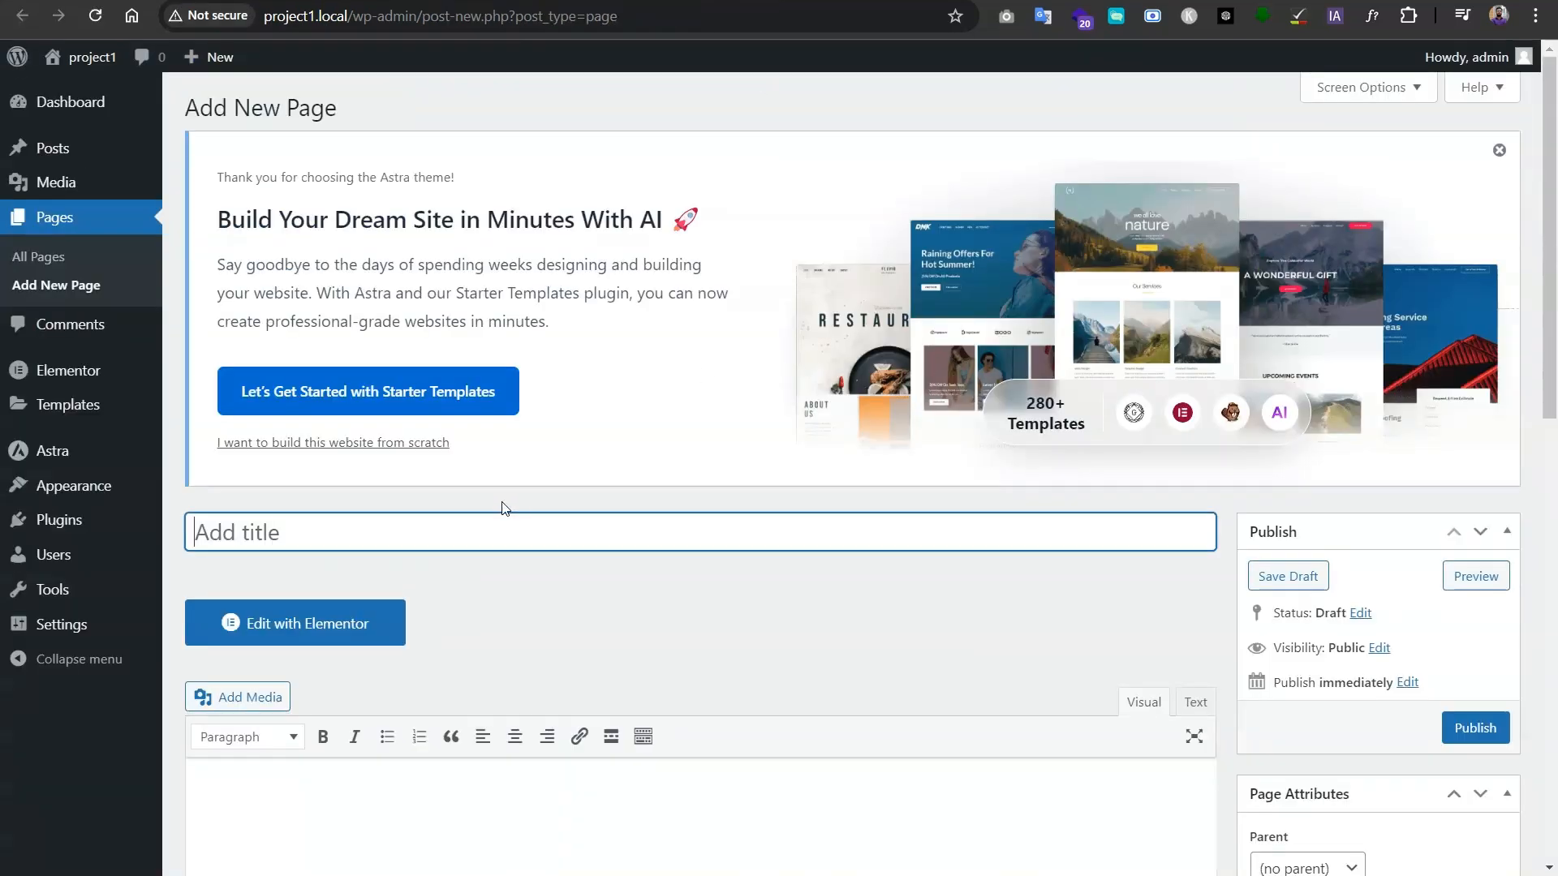
{"action": "scroll", "coordinate": [478, 471], "scroll_direction": "down", "scroll_amount": 1}
{"action": "type", "text": "Home"}
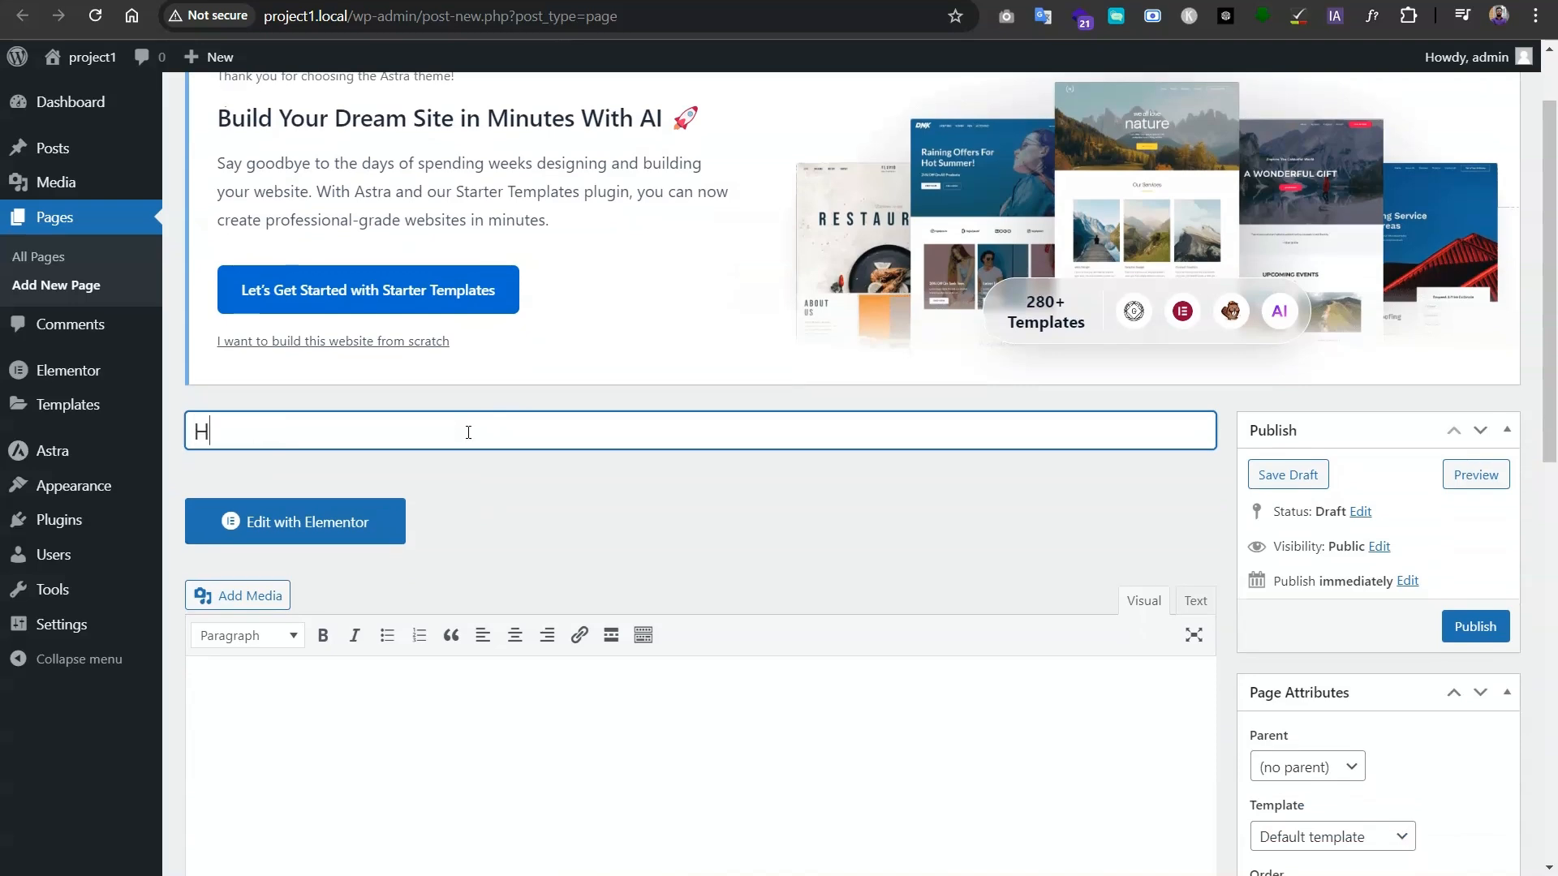
{"action": "left_click", "coordinate": [692, 513]}
{"action": "scroll", "coordinate": [693, 513], "scroll_direction": "down", "scroll_amount": 2}
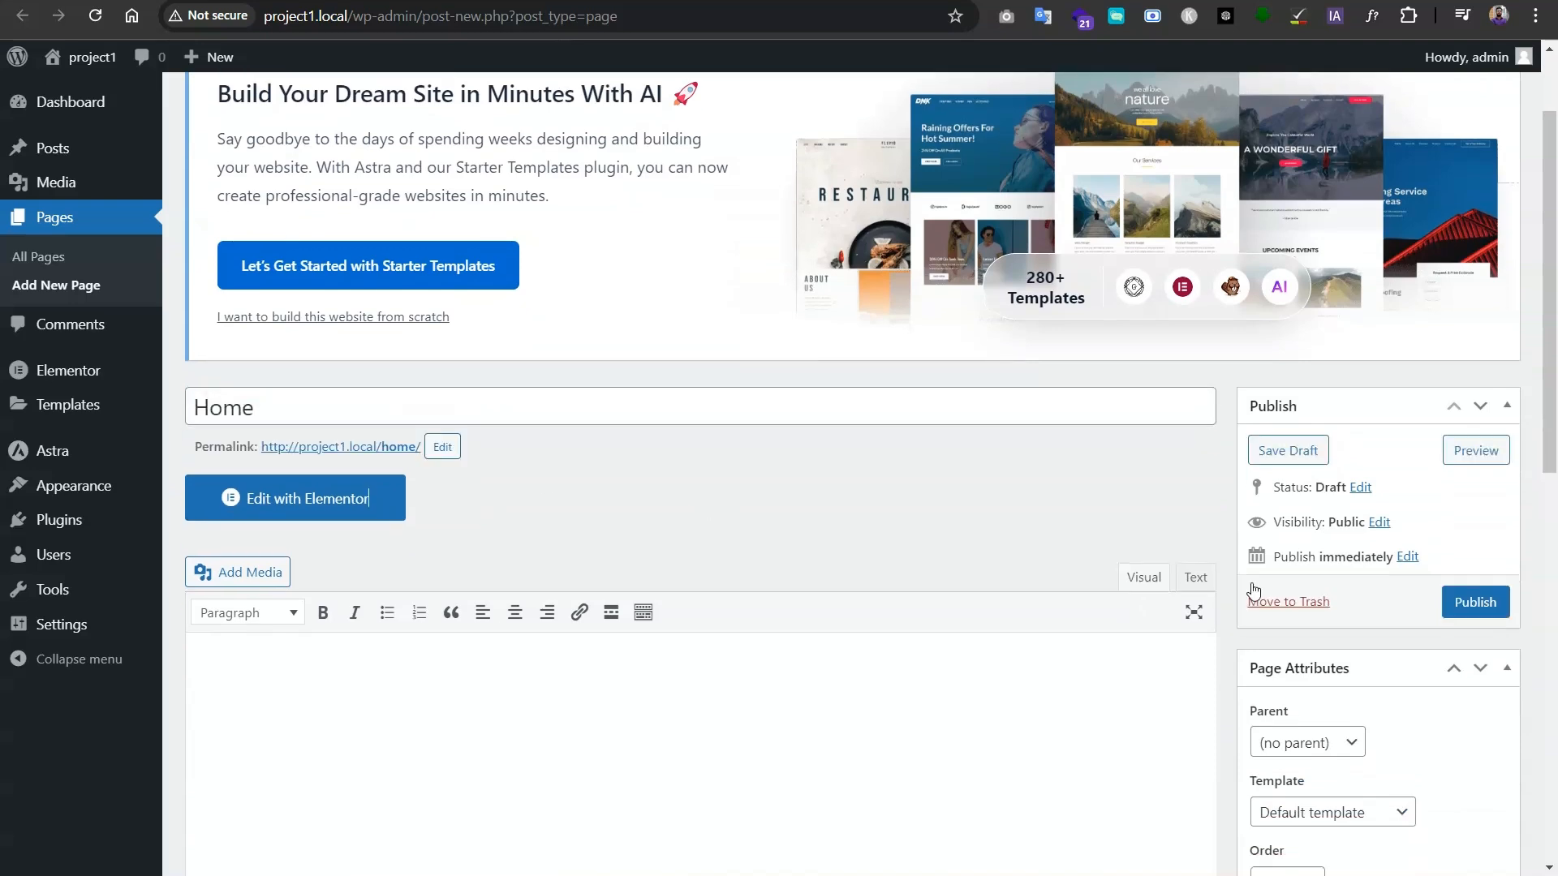
{"action": "left_click", "coordinate": [1464, 420]}
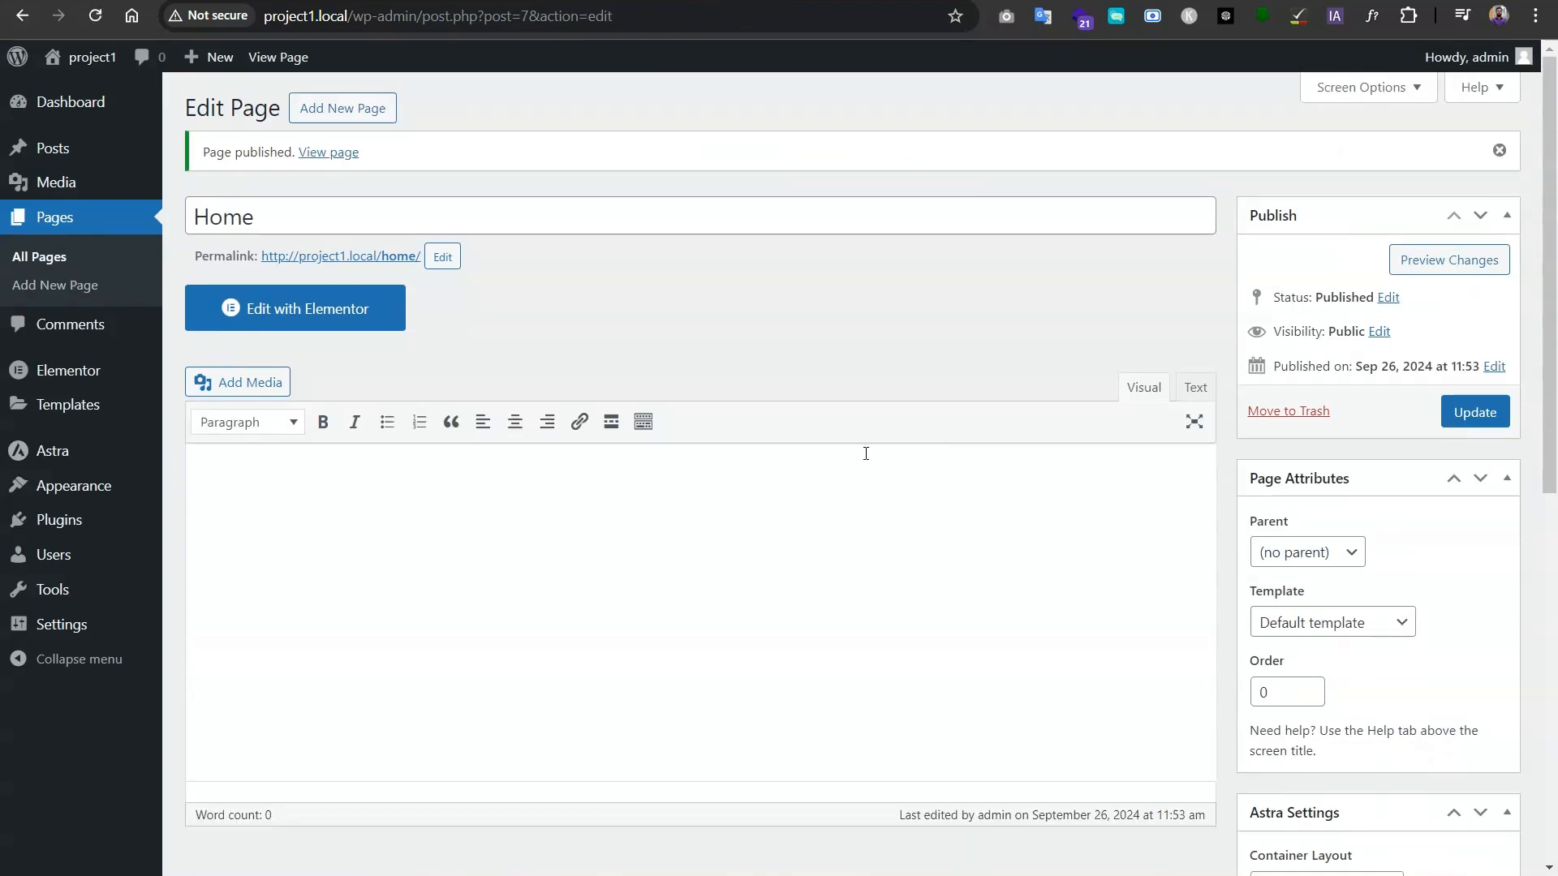
- View the published Home page through its permalink in a new browser tab and return to the page editor
{"action": "right_click", "coordinate": [369, 256]}
{"action": "left_click", "coordinate": [433, 281]}
{"action": "key", "text": "ctrl+Tab"}
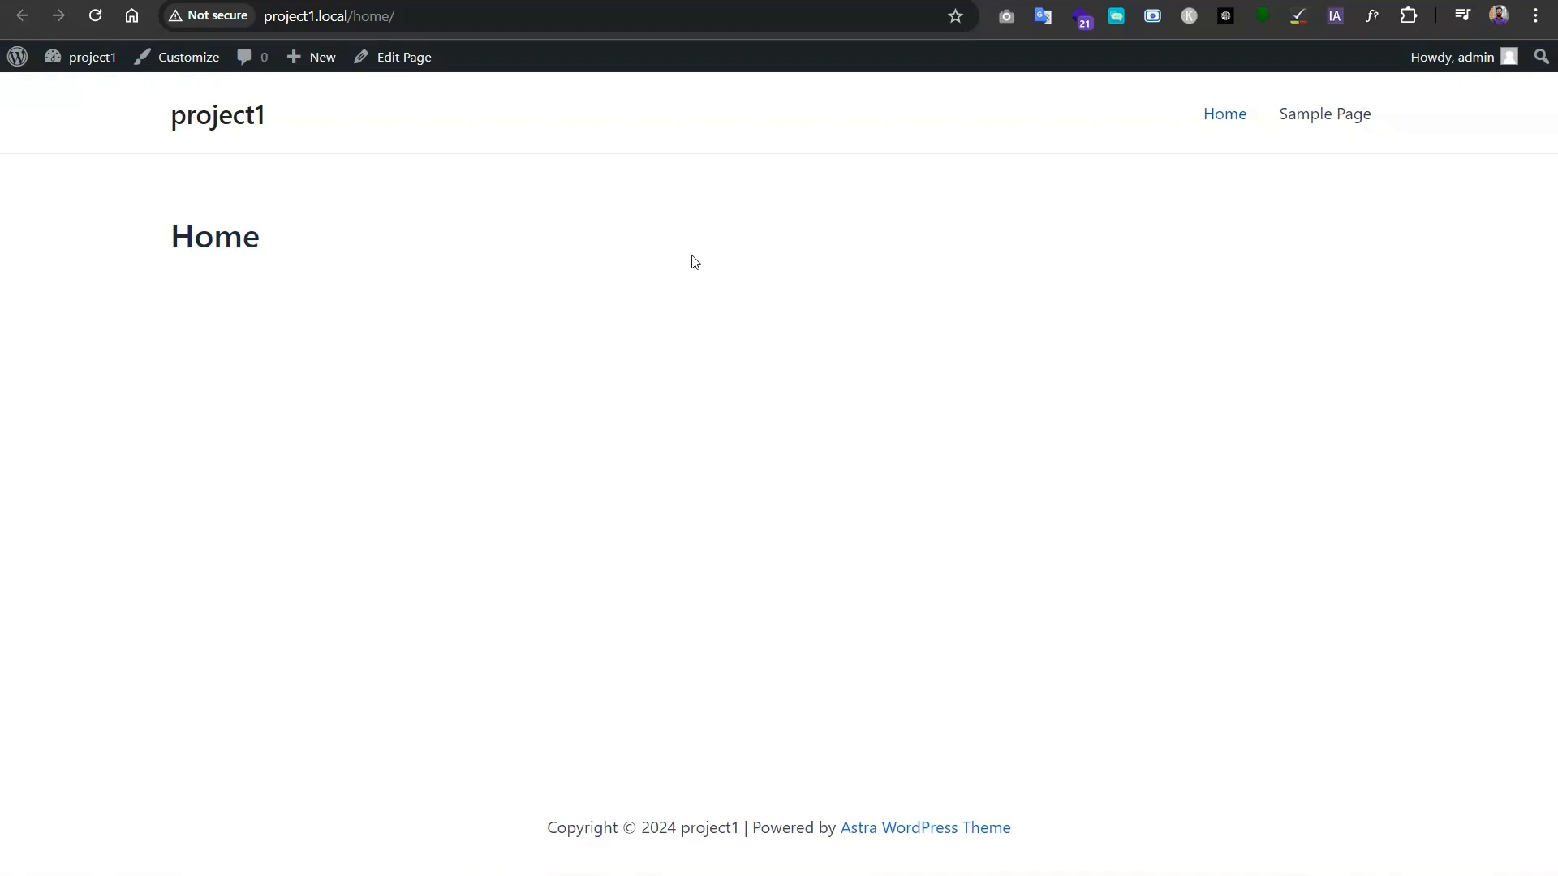
{"action": "left_click_drag", "start_coordinate": [175, 235], "coordinate": [256, 241]}
{"action": "left_click", "coordinate": [313, 247]}
{"action": "key", "text": "ctrl+shift+Tab"}
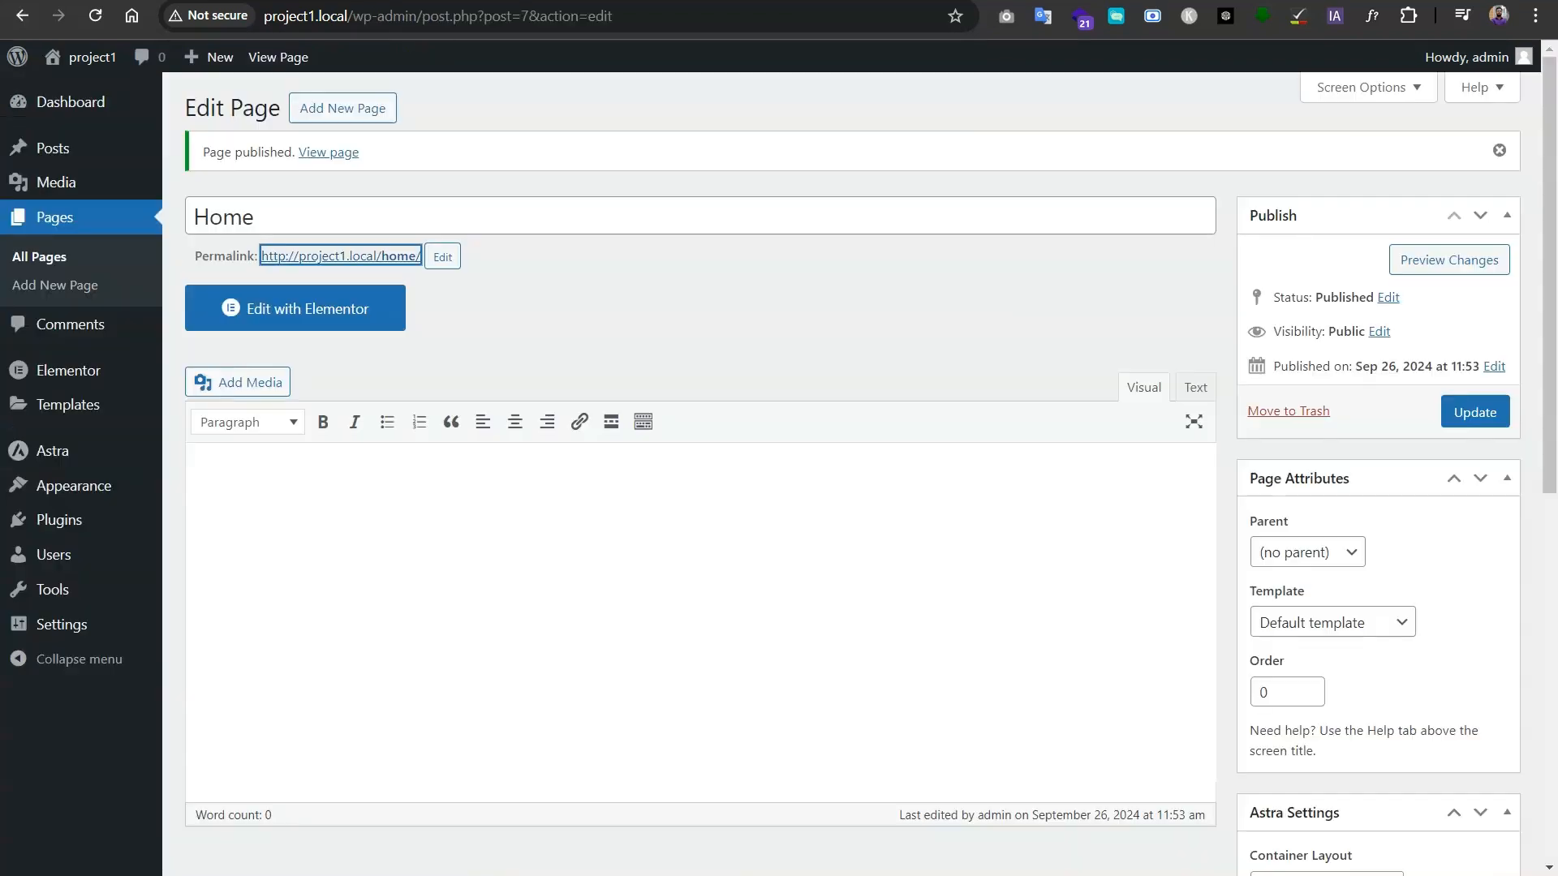
- Open the Home page in Elementor, dismiss the notification and Structure windows, and slightly narrow the widget sidebar
{"action": "left_click", "coordinate": [328, 318]}
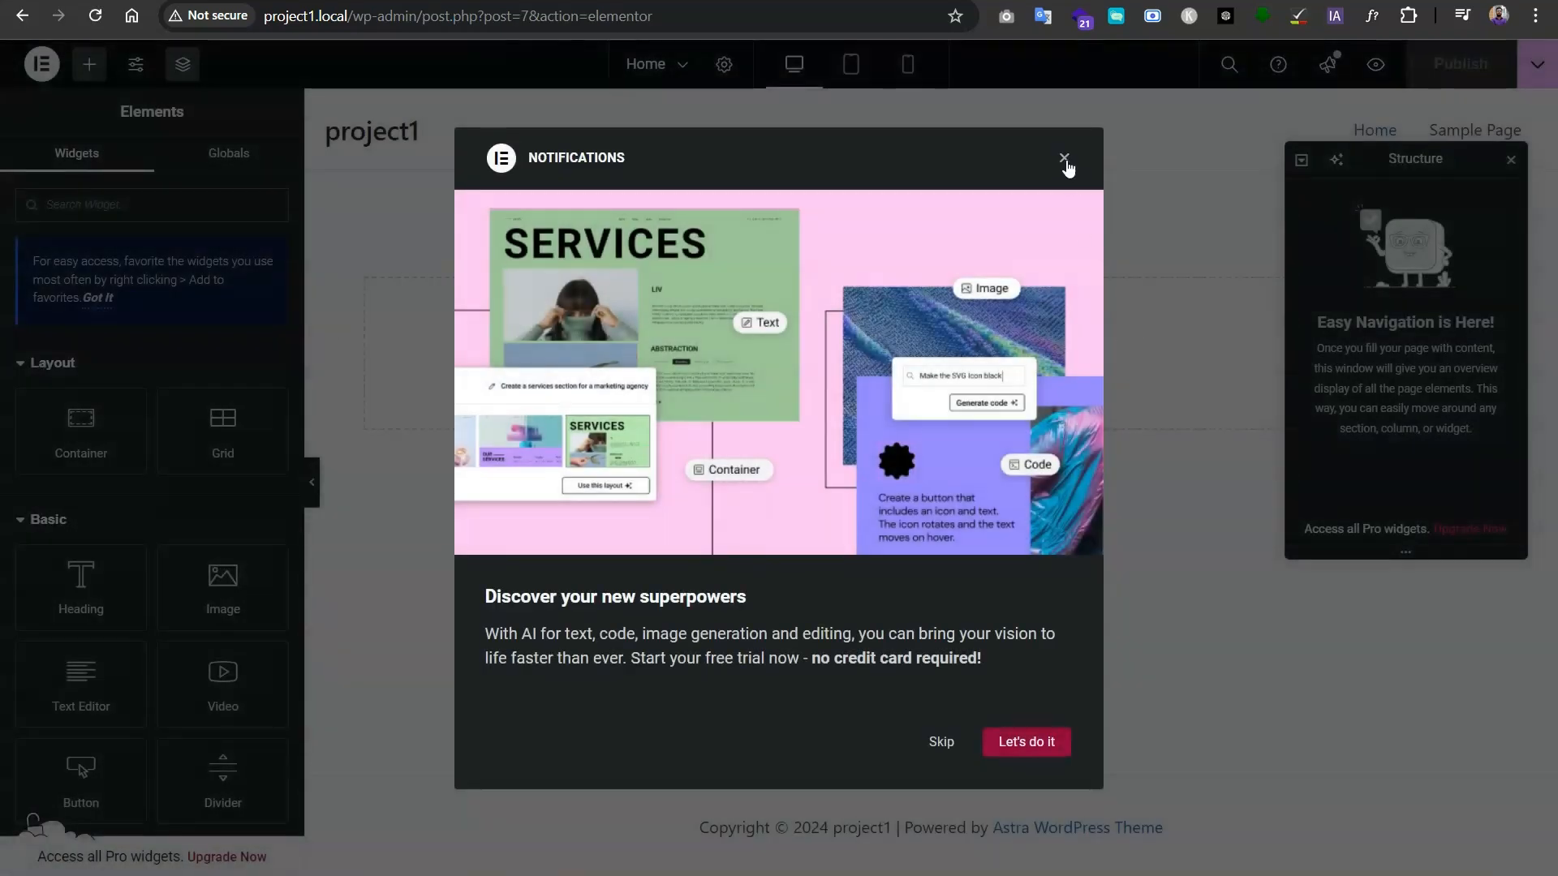
{"action": "left_click", "coordinate": [1064, 160]}
{"action": "left_click", "coordinate": [1510, 160]}
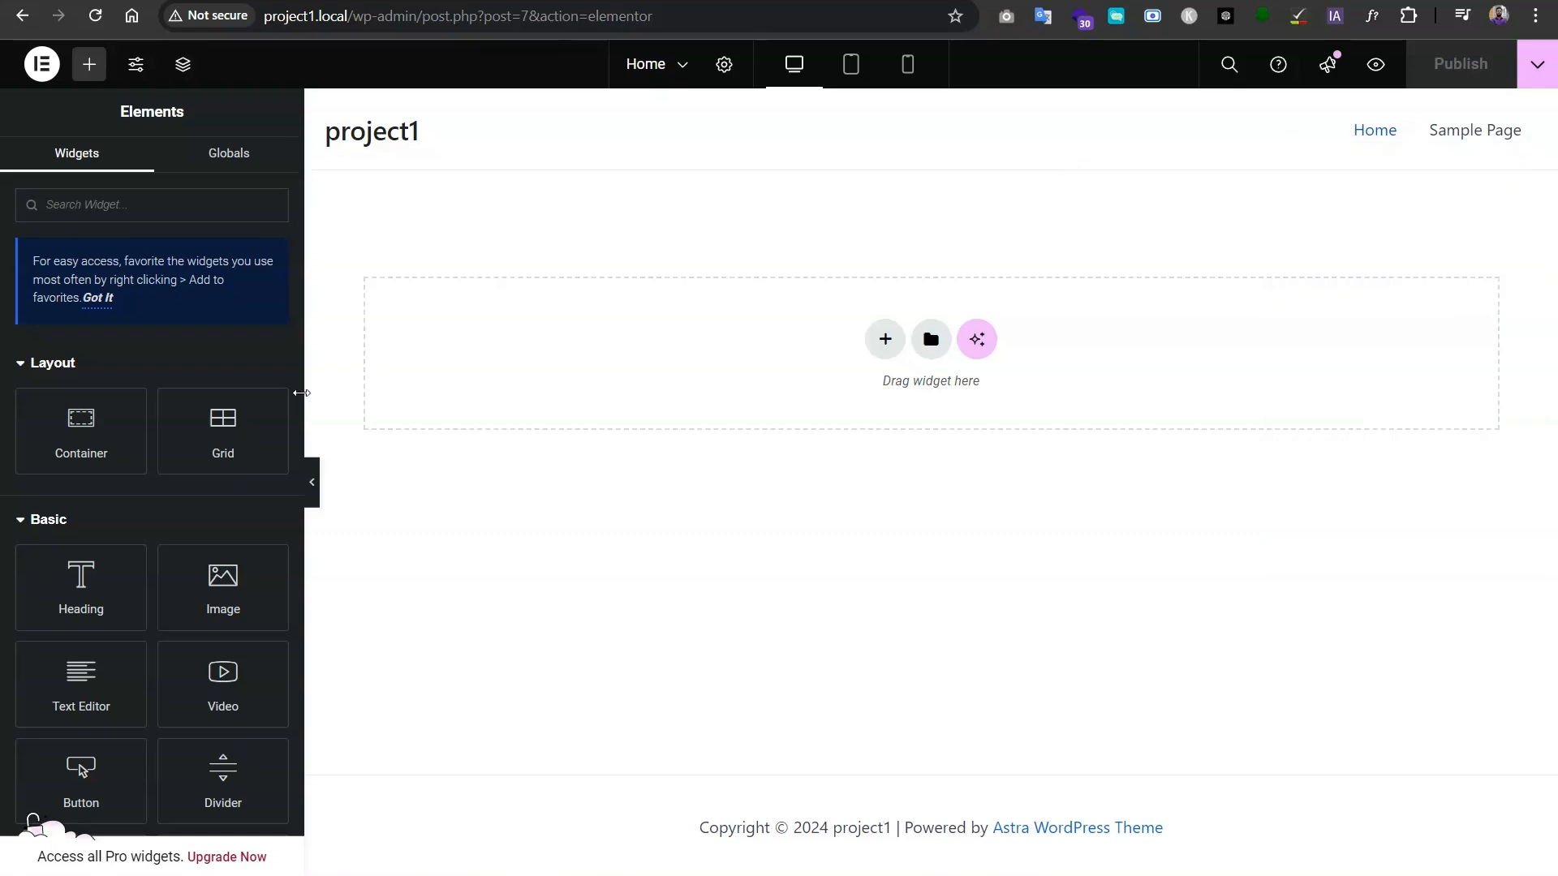
{"action": "left_click_drag", "start_coordinate": [301, 393], "coordinate": [285, 393]}
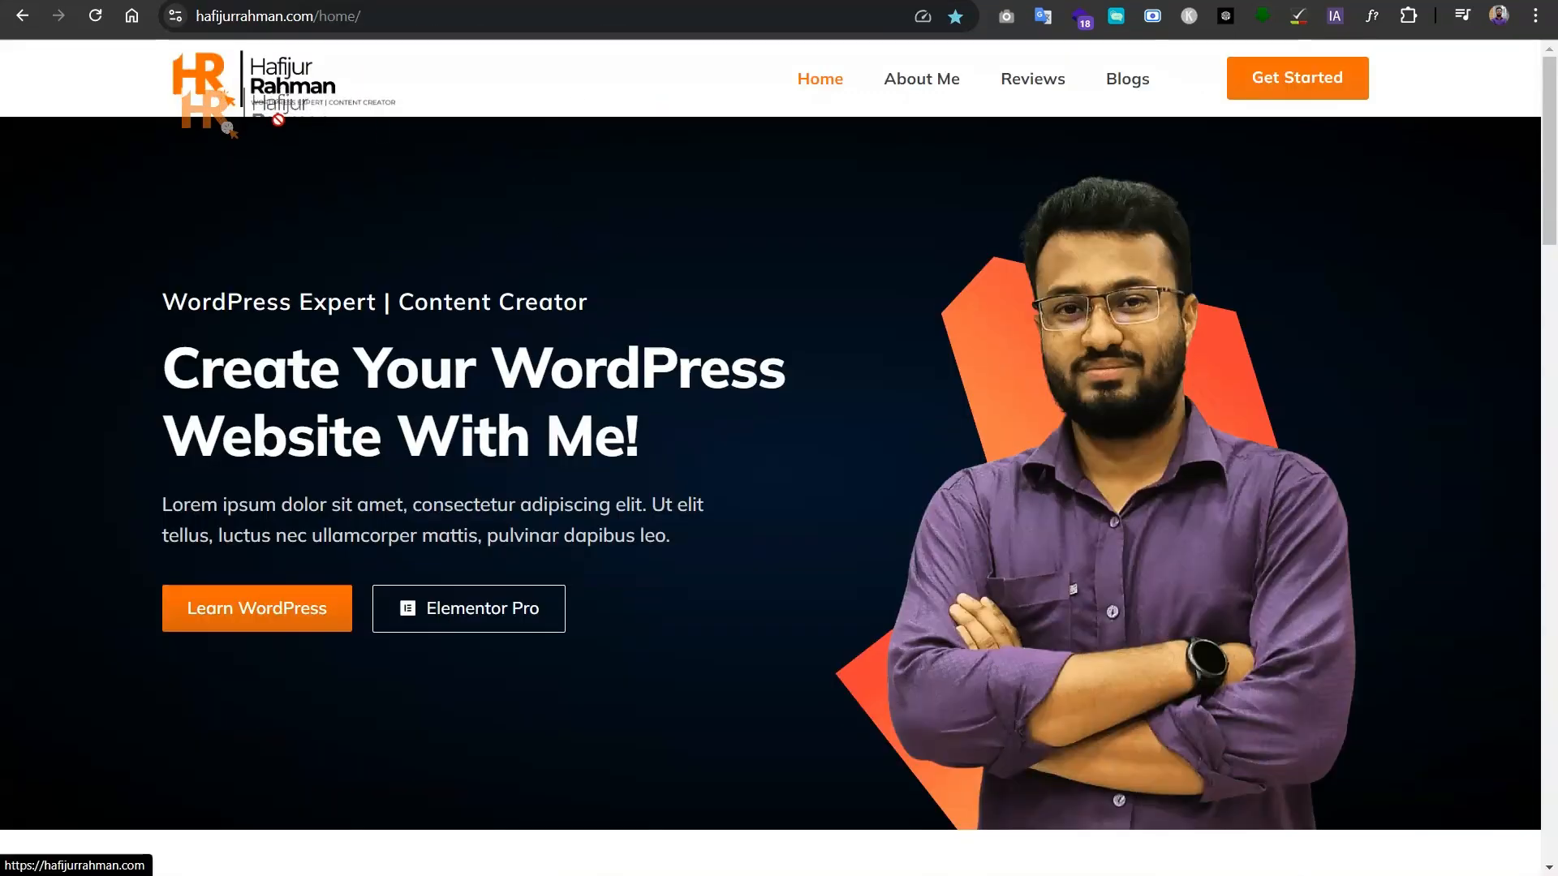
- Check the reference website's header layout and add a matching Flexbox container with a wide middle column between two narrow ones
{"action": "left_click_drag", "start_coordinate": [781, 81], "coordinate": [1441, 153]}
{"action": "left_click", "coordinate": [1464, 112]}
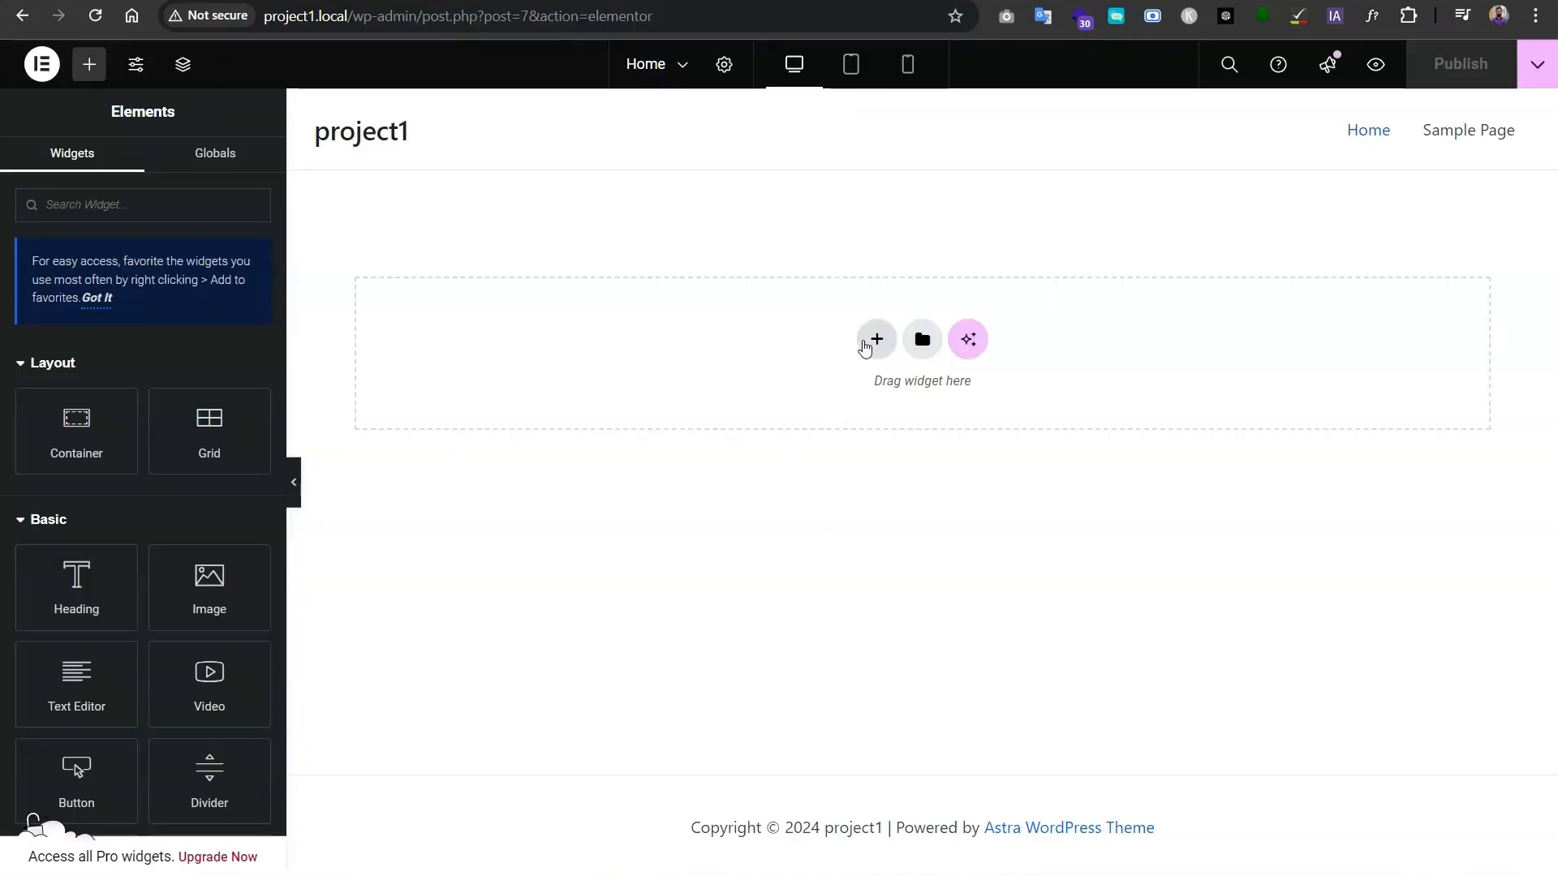
{"action": "left_click", "coordinate": [875, 342]}
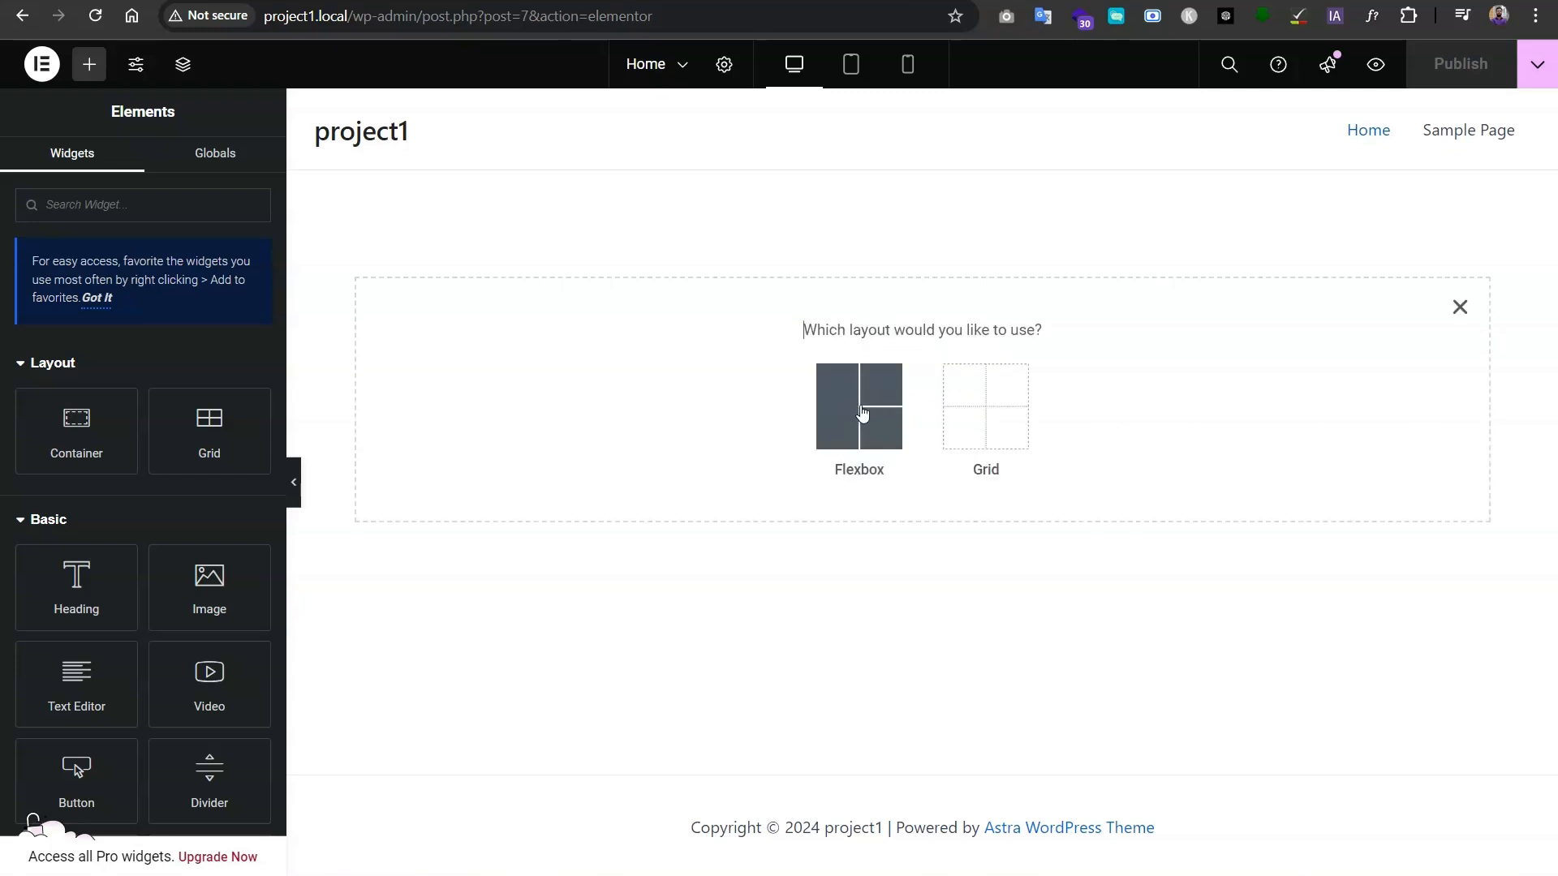
{"action": "left_click", "coordinate": [863, 419]}
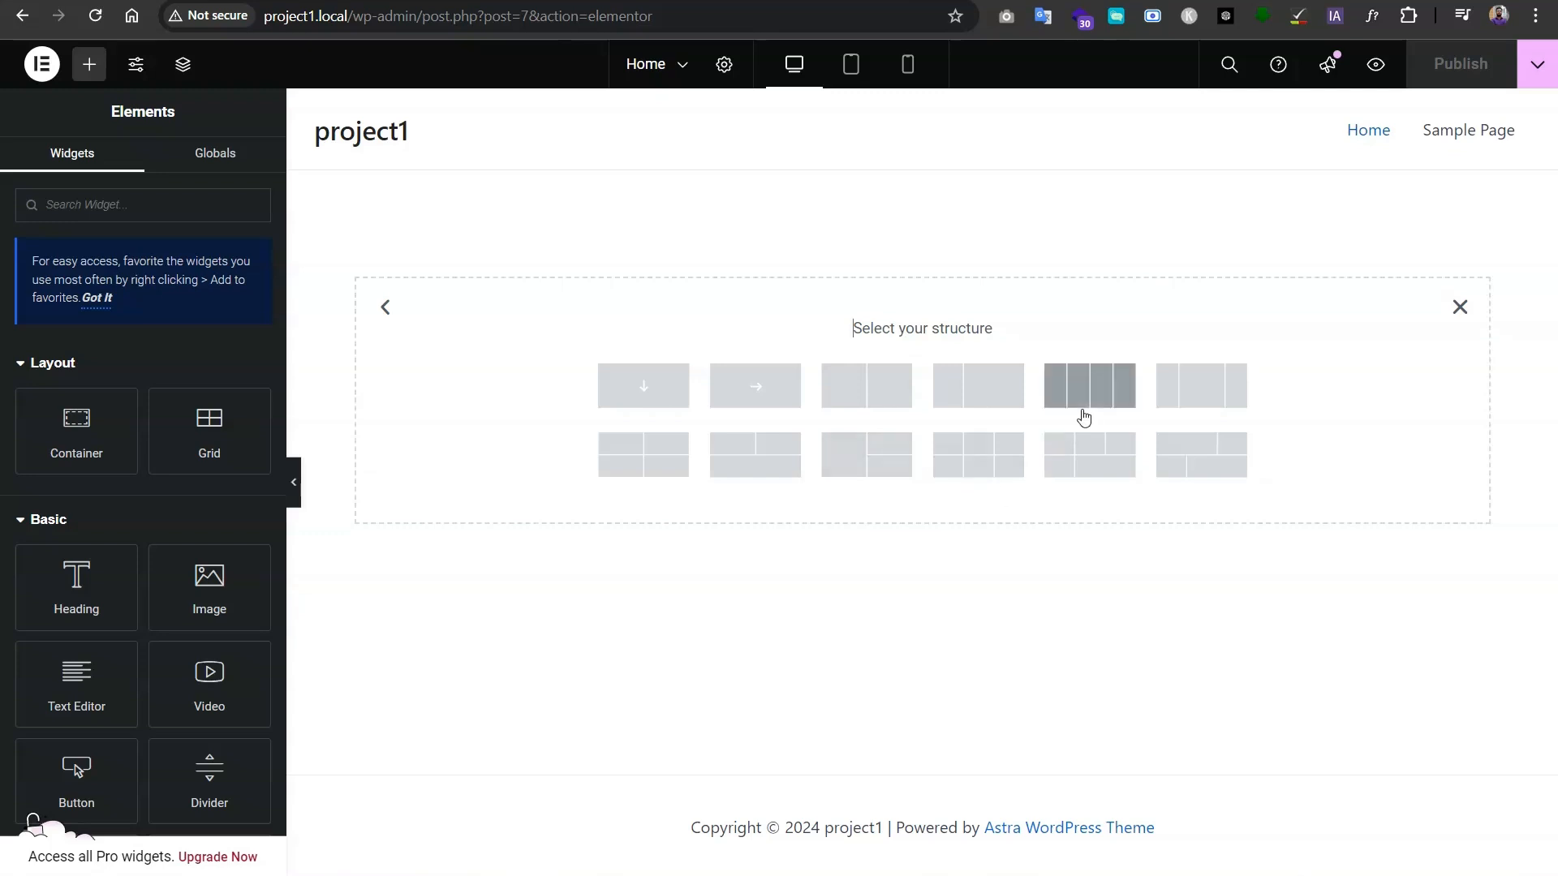
{"action": "left_click", "coordinate": [1205, 390]}
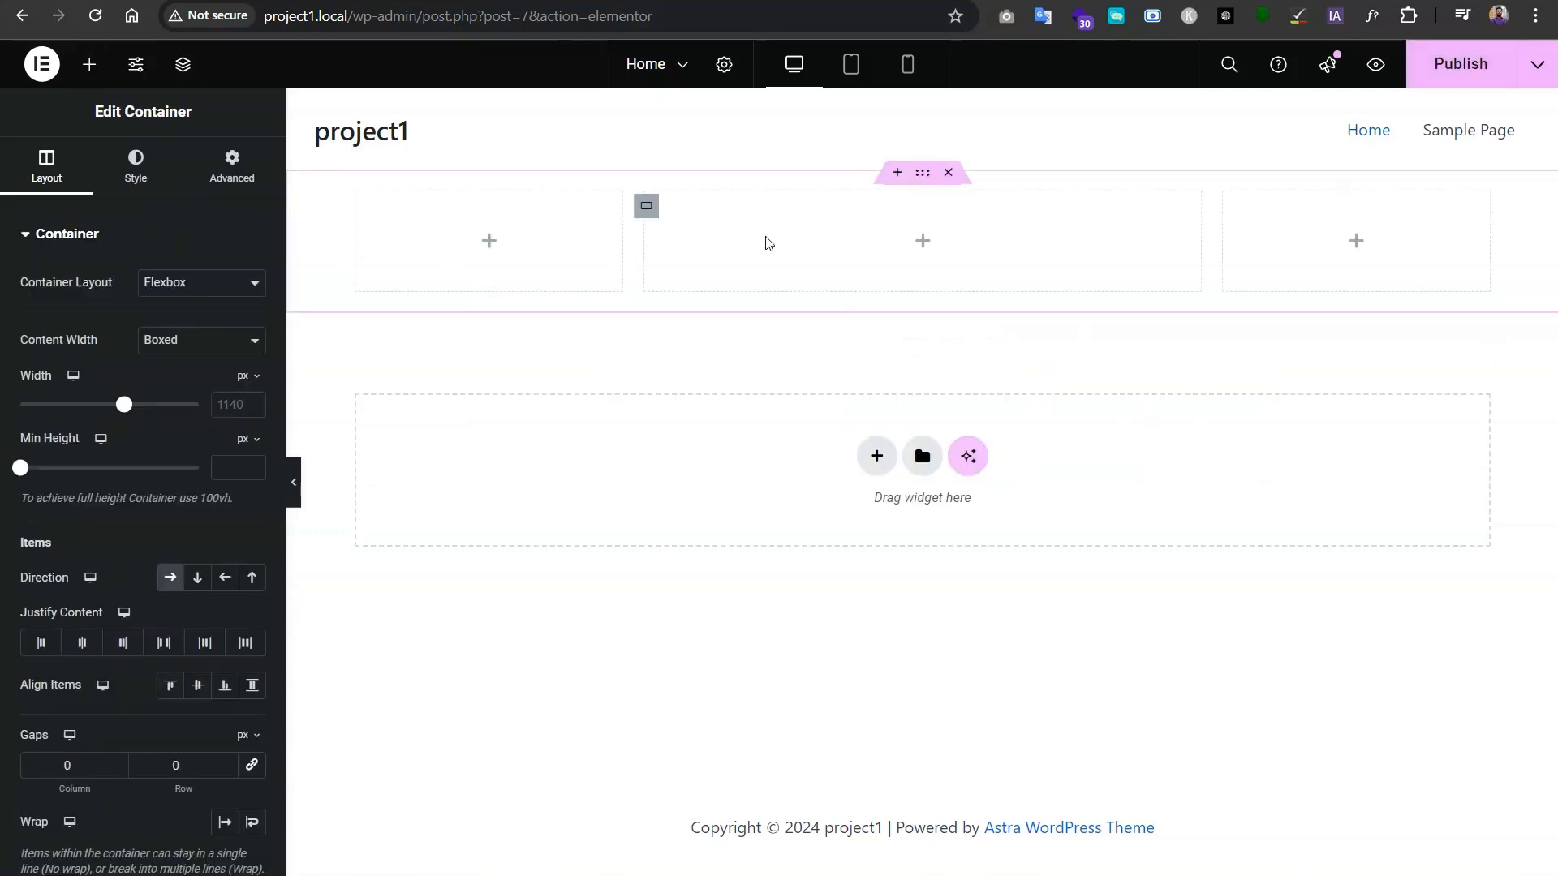
- Find the Image widget by searching for "image" and place it in the container's first column
{"action": "left_click", "coordinate": [489, 242]}
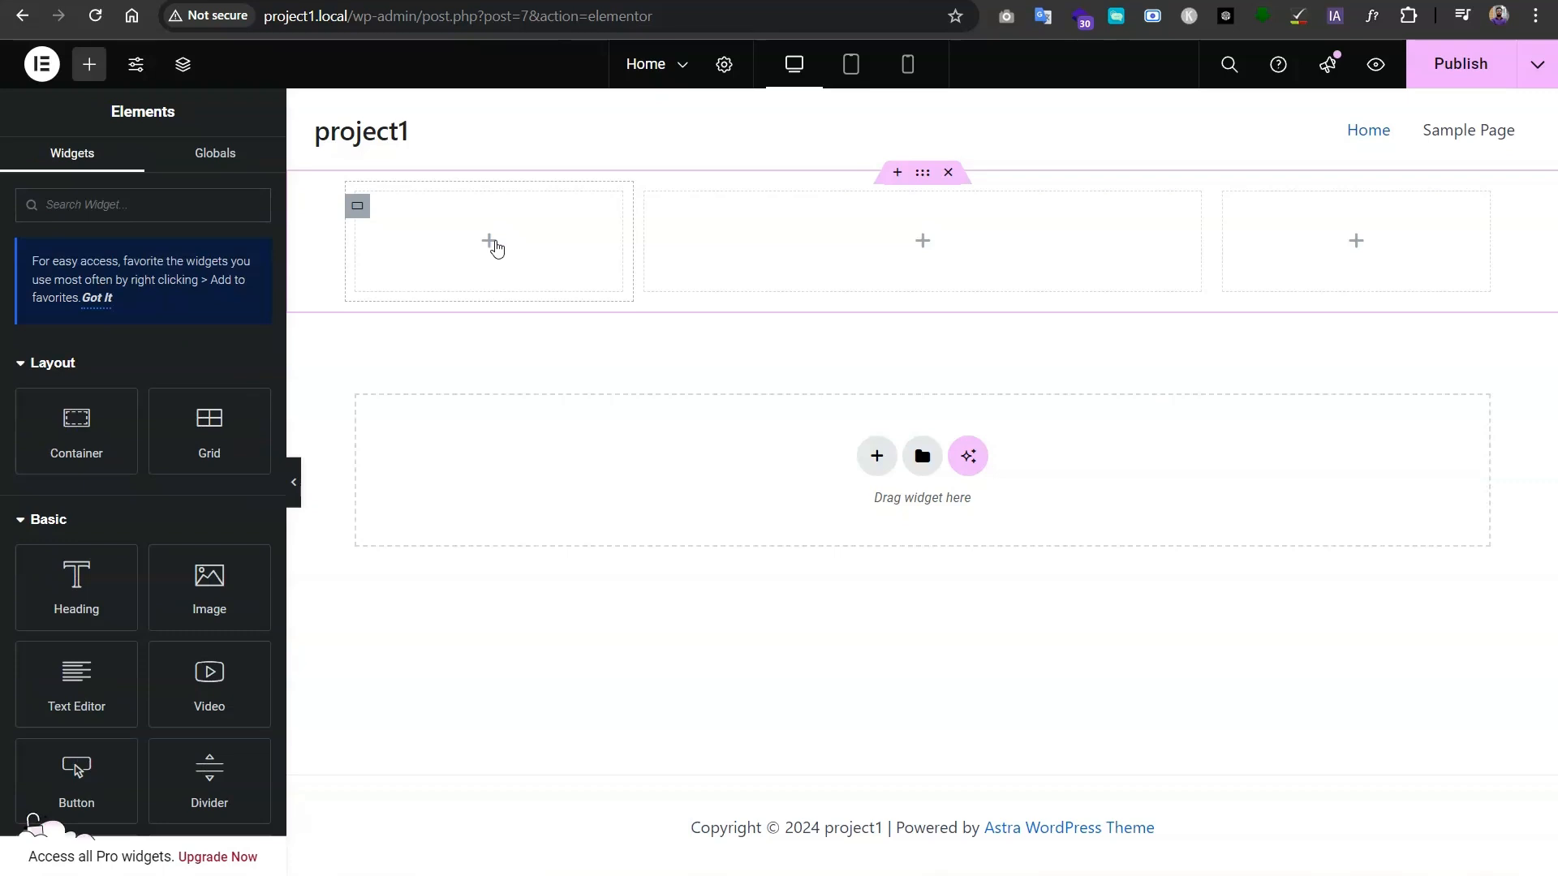
{"action": "left_click", "coordinate": [159, 213]}
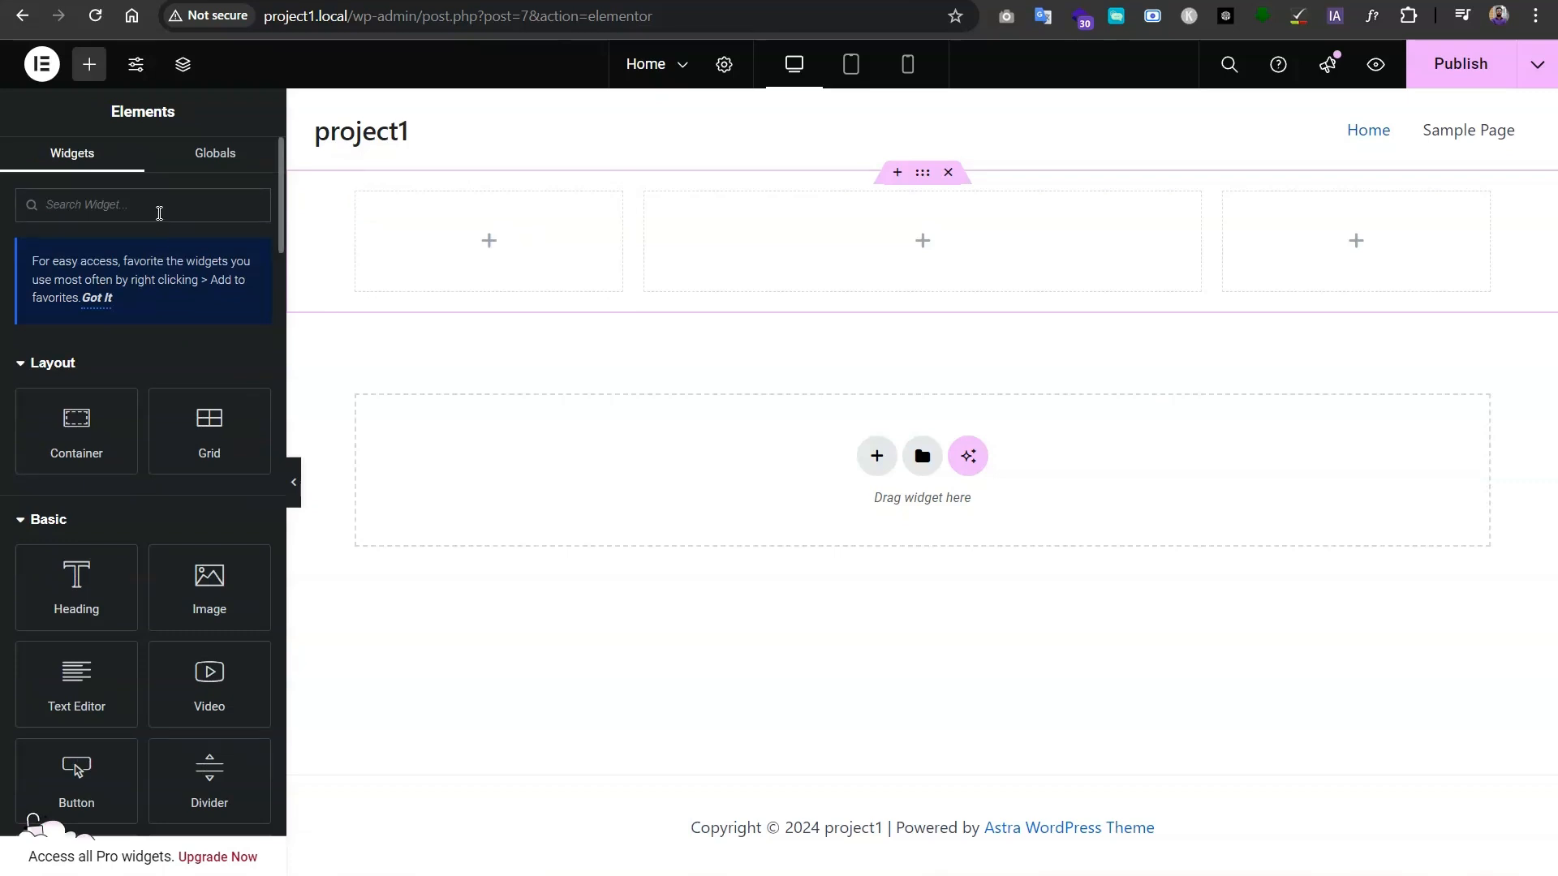
{"action": "type", "text": "image"}
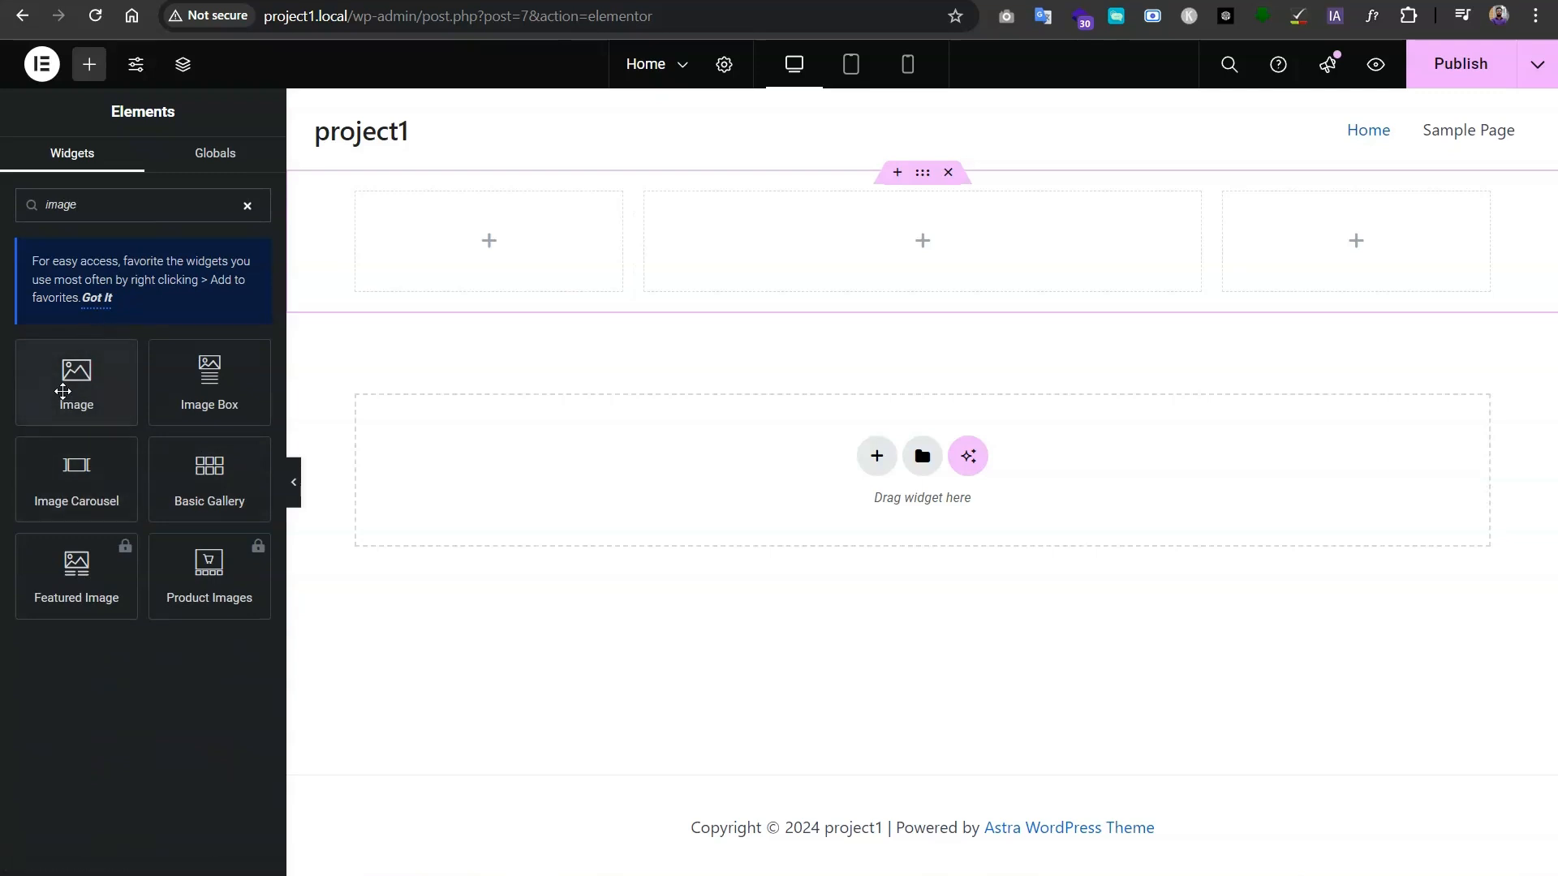
{"action": "left_click_drag", "start_coordinate": [76, 382], "coordinate": [455, 266]}
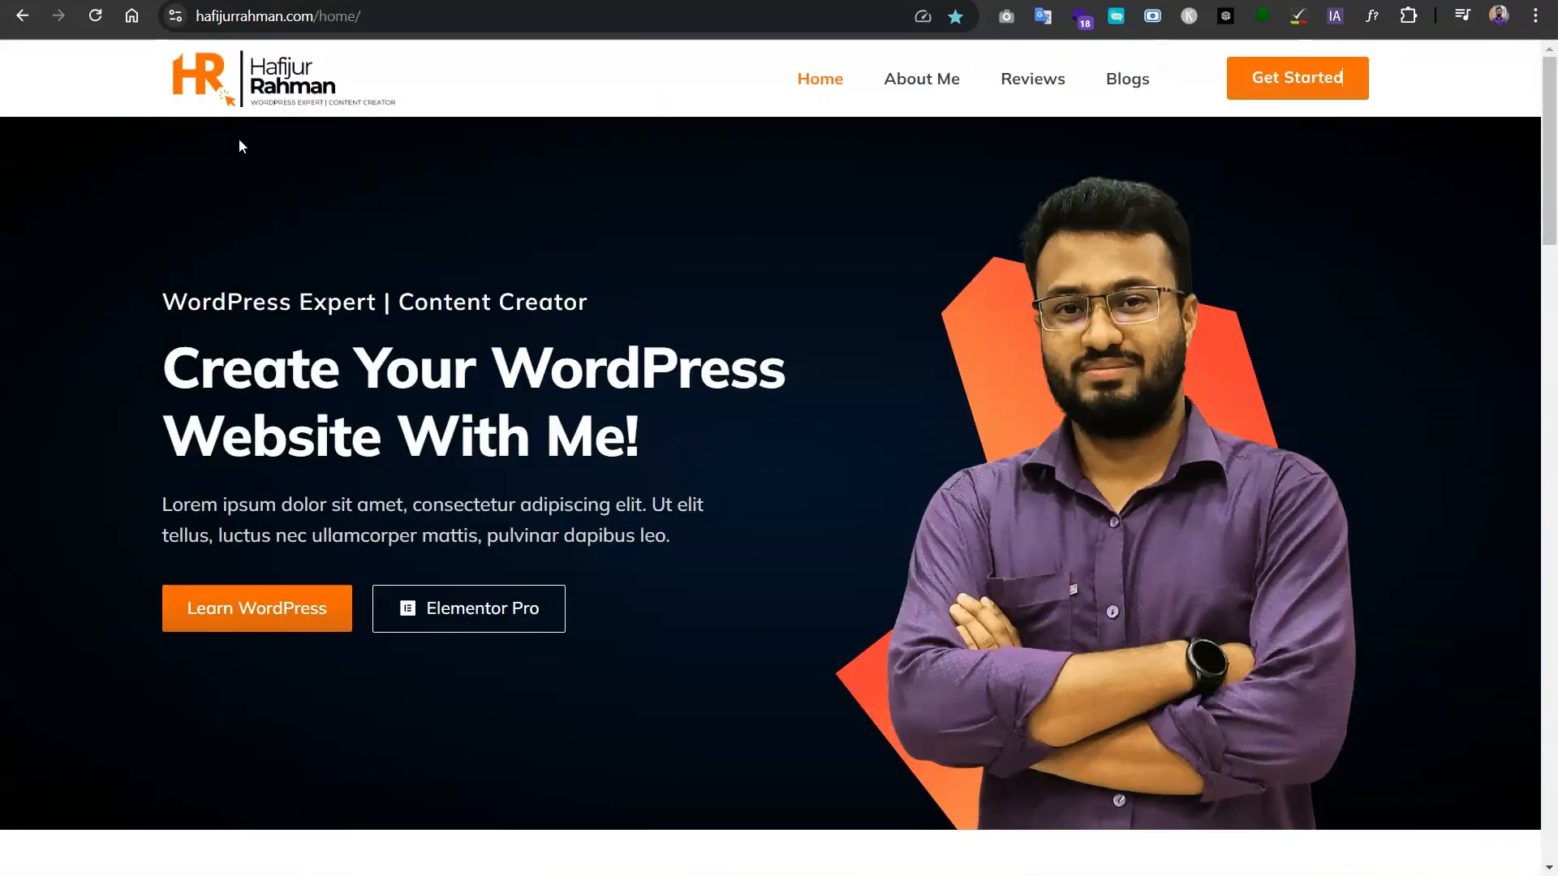
- Save the header logo from the reference website as a PNG in the Downloads folder and return to the Elementor editor
{"action": "right_click", "coordinate": [248, 81]}
{"action": "left_click", "coordinate": [359, 357]}
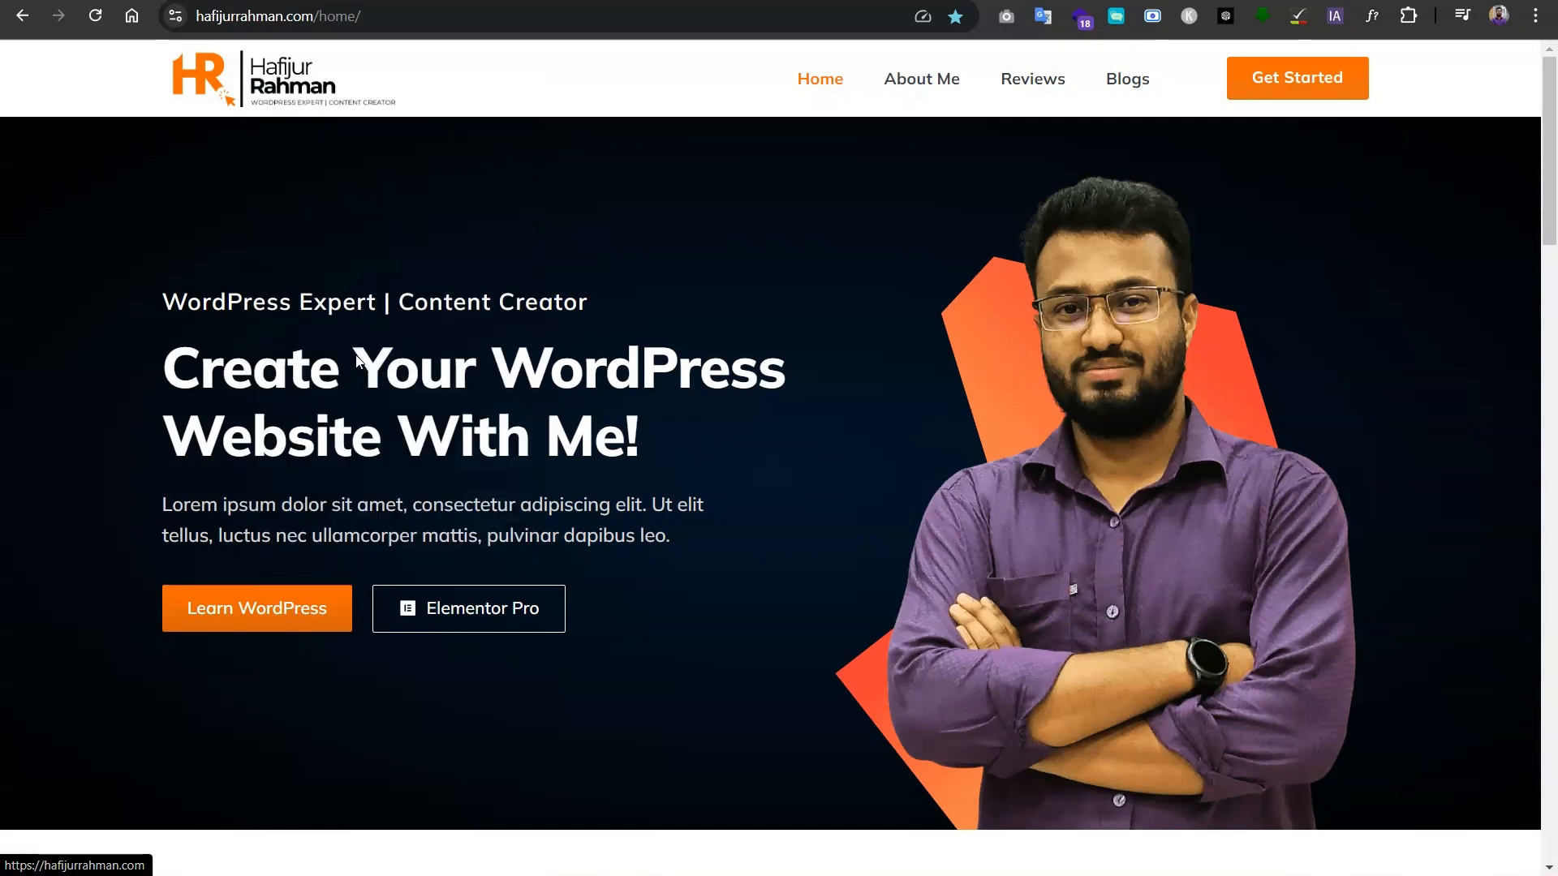
{"action": "left_click", "coordinate": [122, 266]}
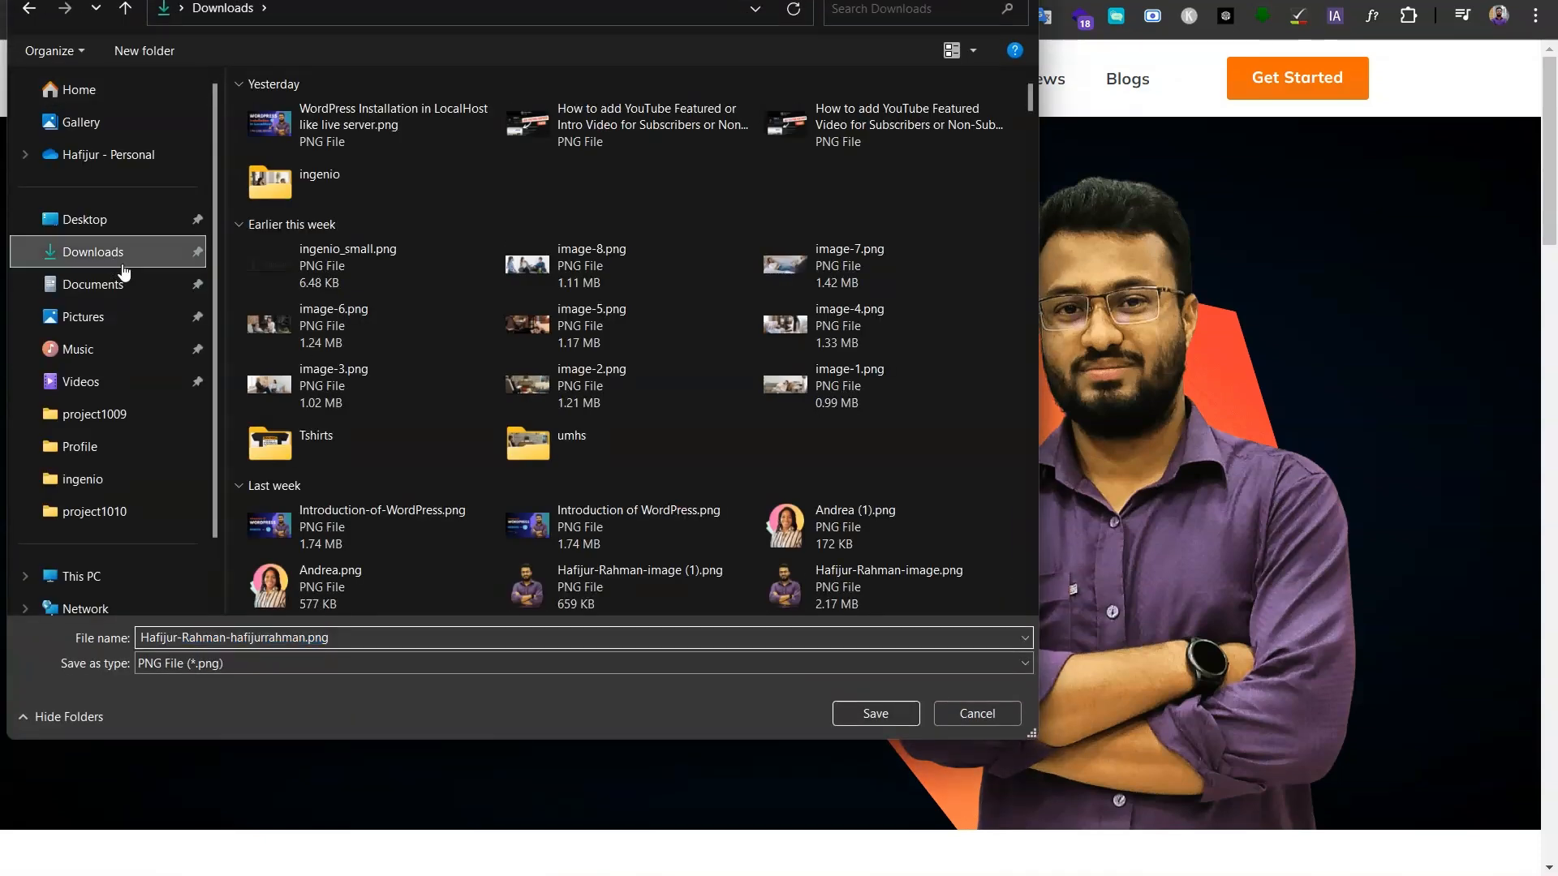
{"action": "left_click", "coordinate": [875, 713]}
{"action": "left_click", "coordinate": [1105, 1]}
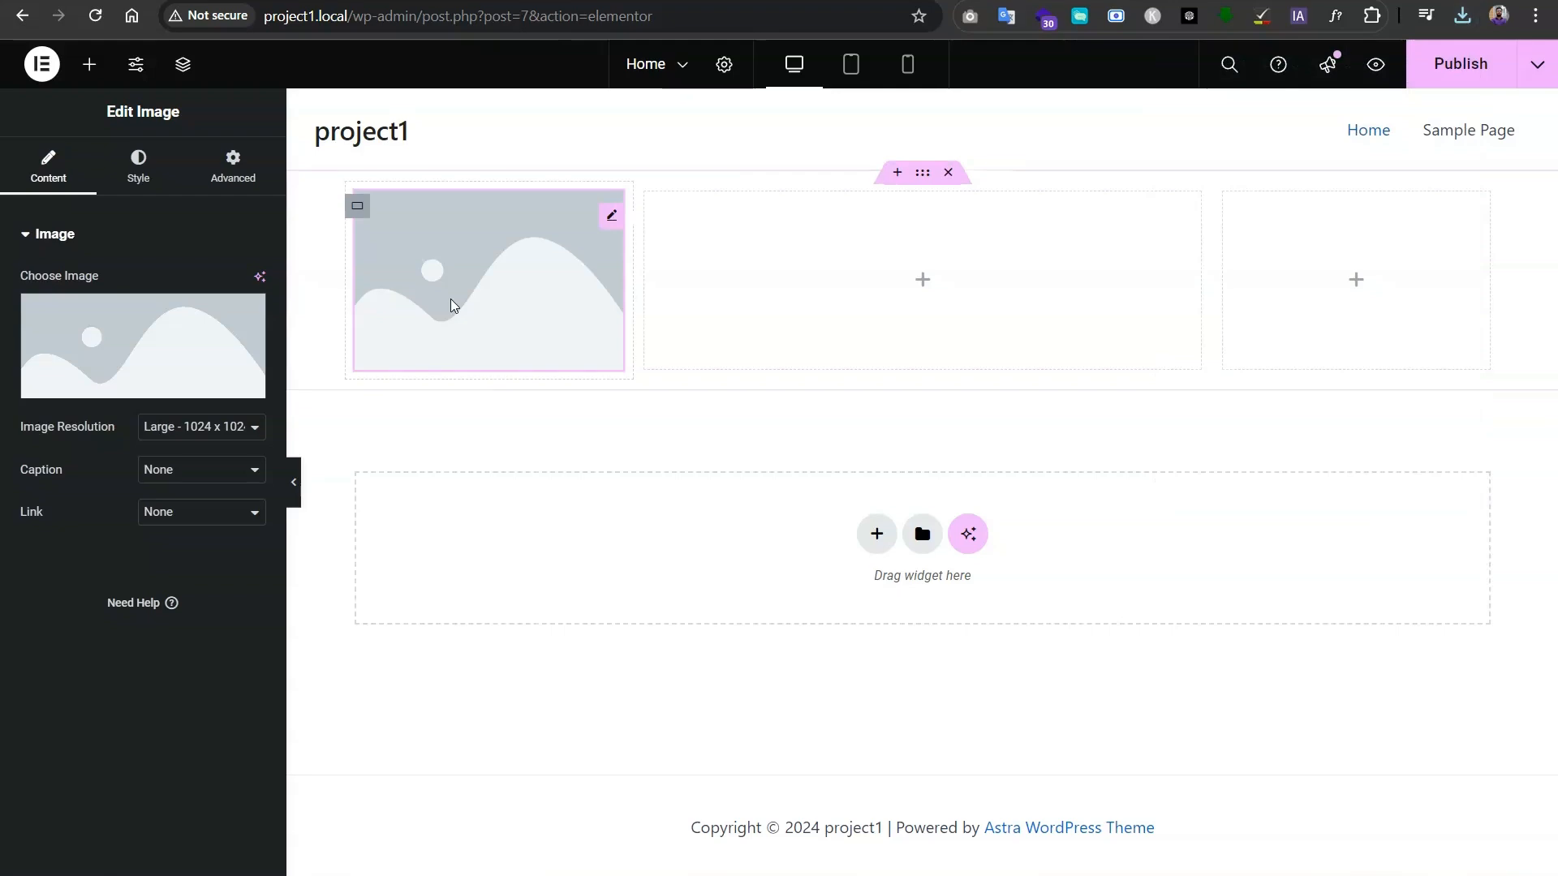
- Upload the downloaded logo PNG to the media library and select it as the Image widget's picture
{"action": "left_click", "coordinate": [168, 343]}
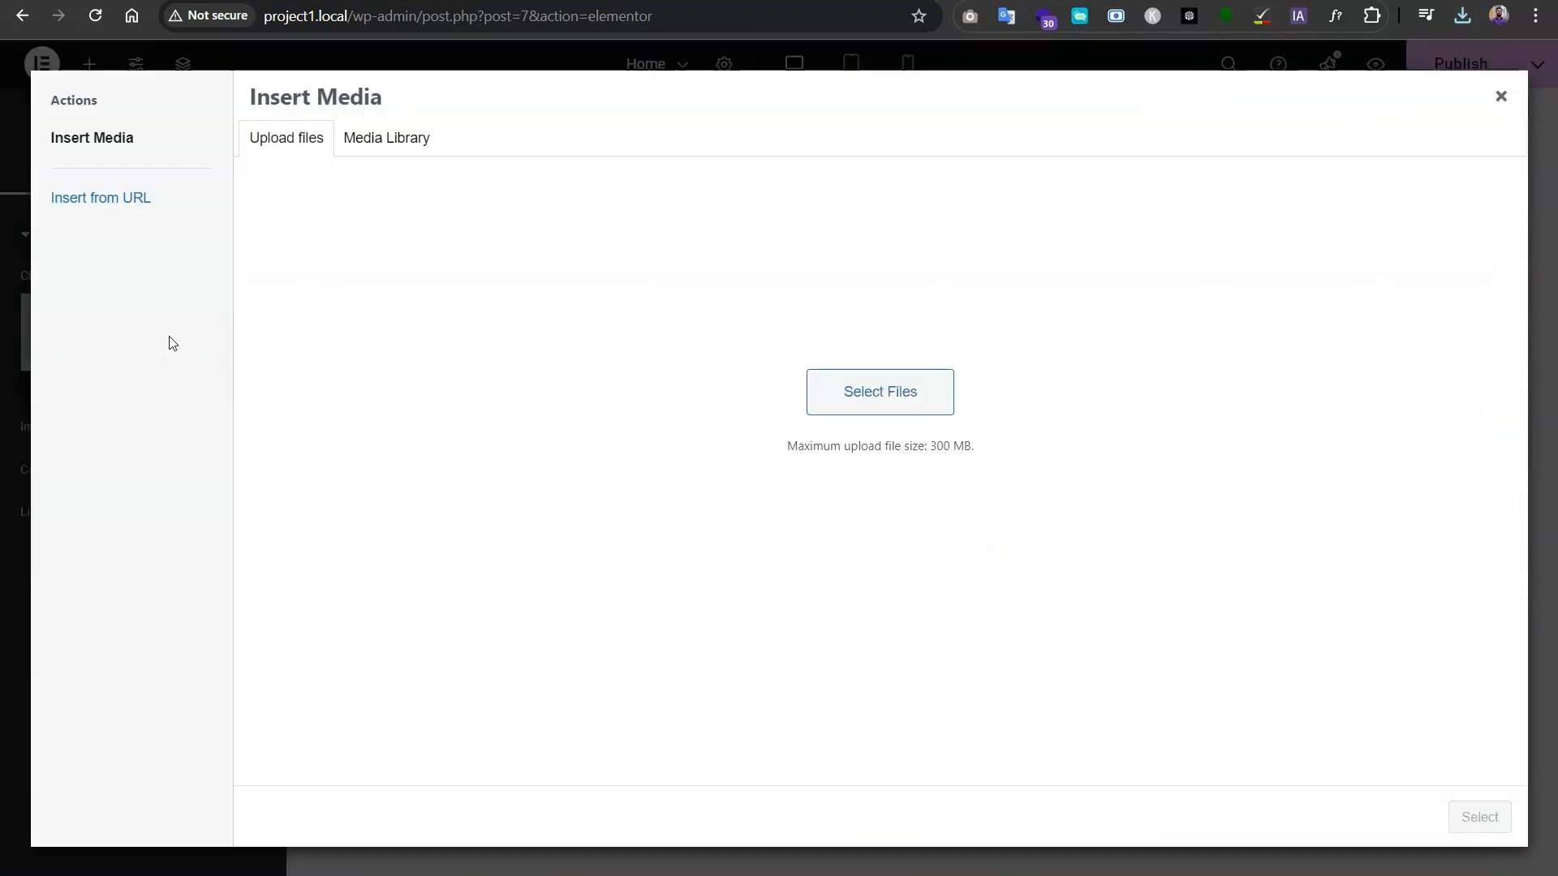
{"action": "left_click", "coordinate": [1462, 15]}
{"action": "left_click_drag", "start_coordinate": [1298, 107], "coordinate": [887, 353]}
{"action": "left_click", "coordinate": [1026, 121]}
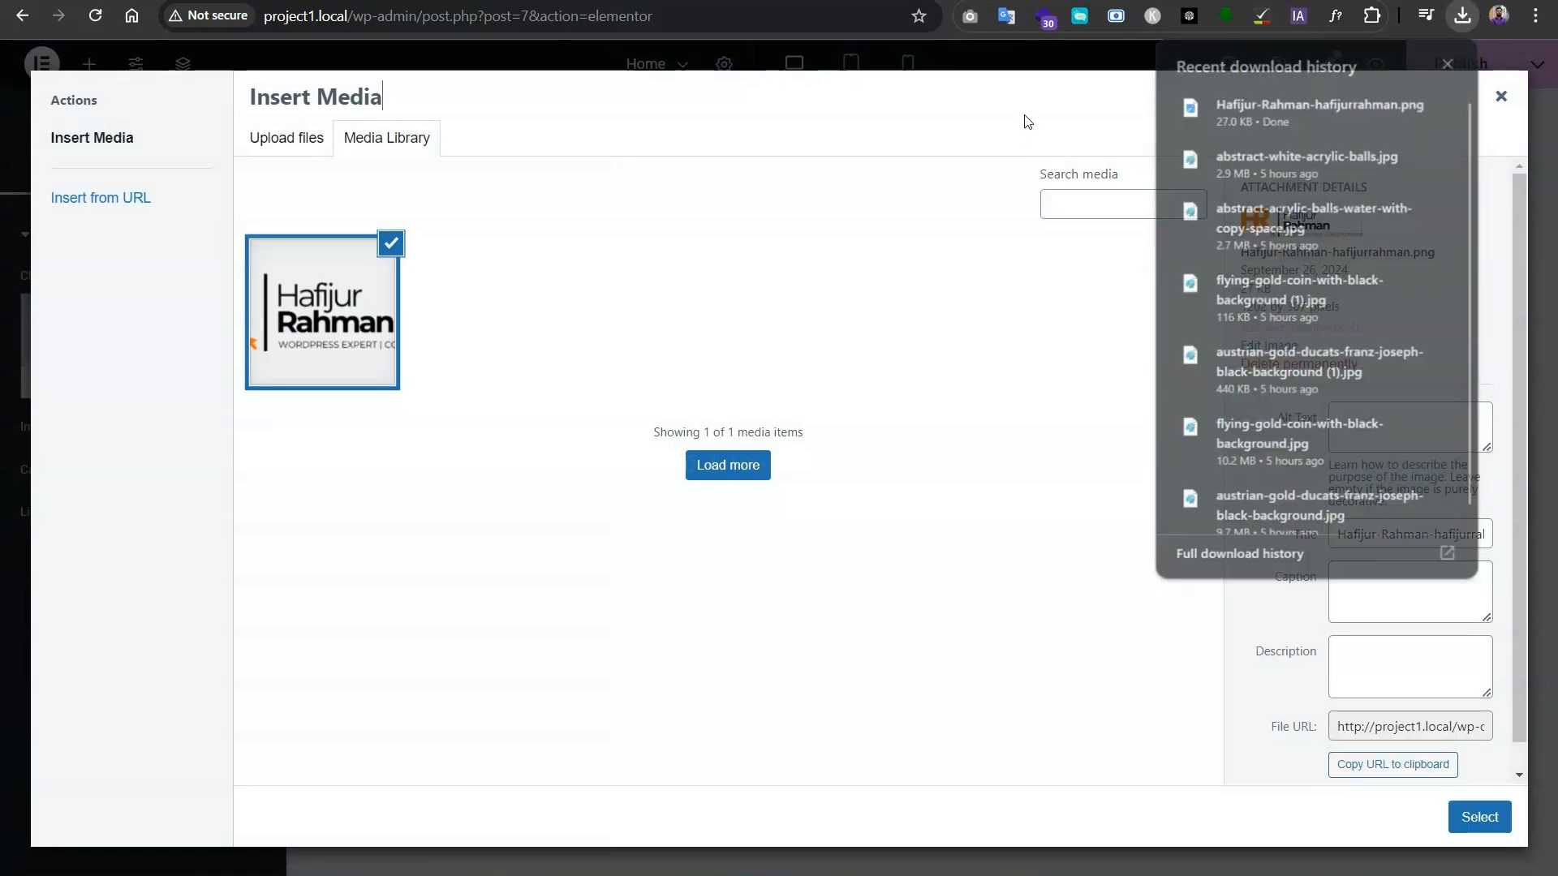
{"action": "left_click", "coordinate": [1479, 817]}
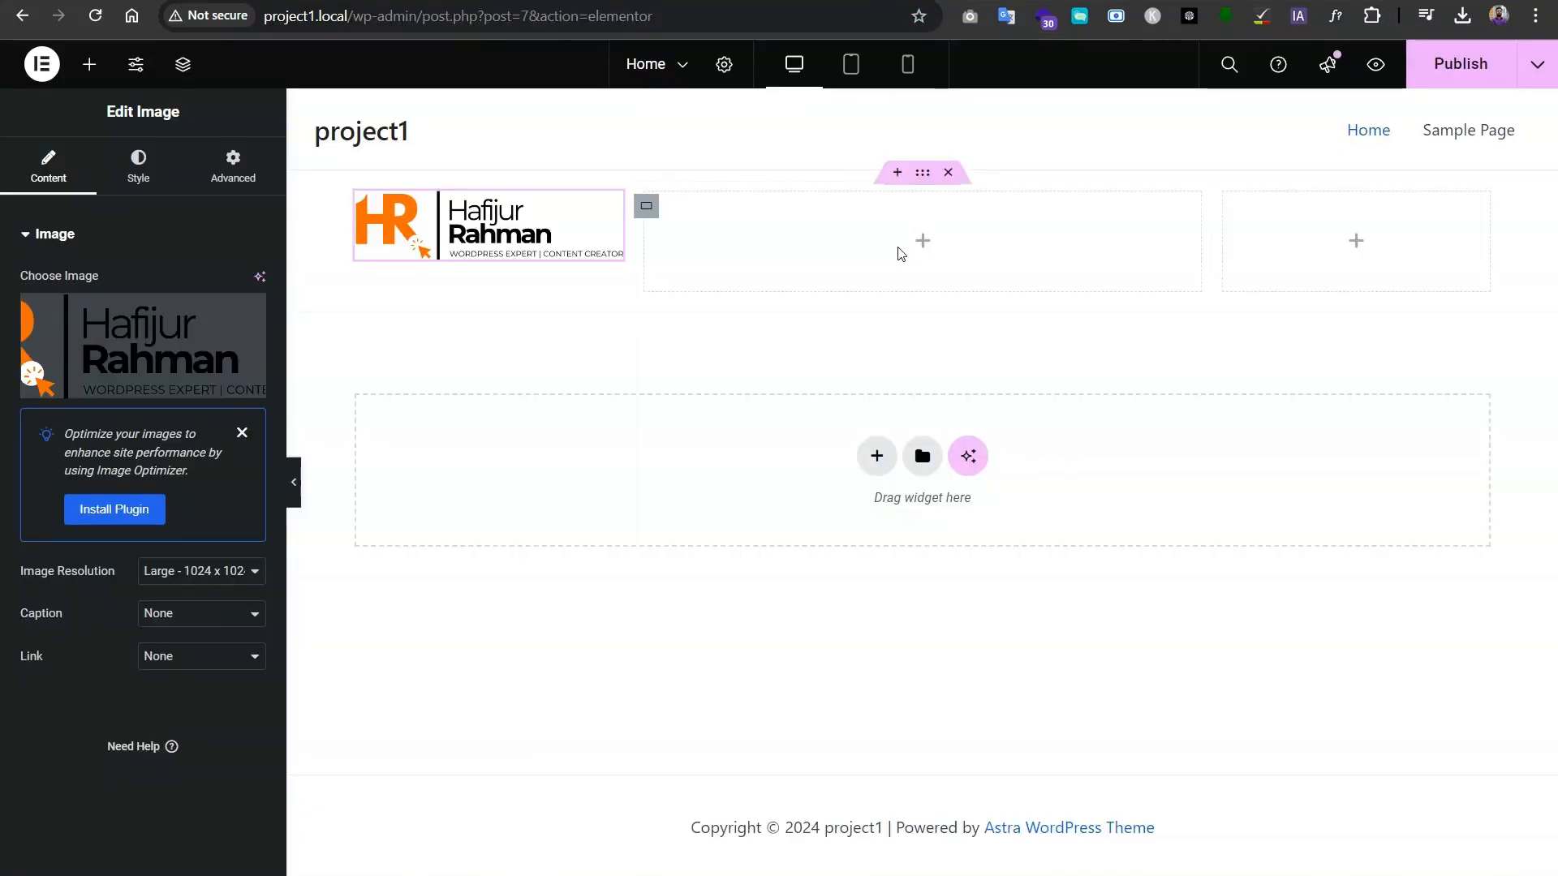
- Search the widgets for "nav" and check whether the Nav Menu widget can be used for the middle column
{"action": "left_click", "coordinate": [921, 243]}
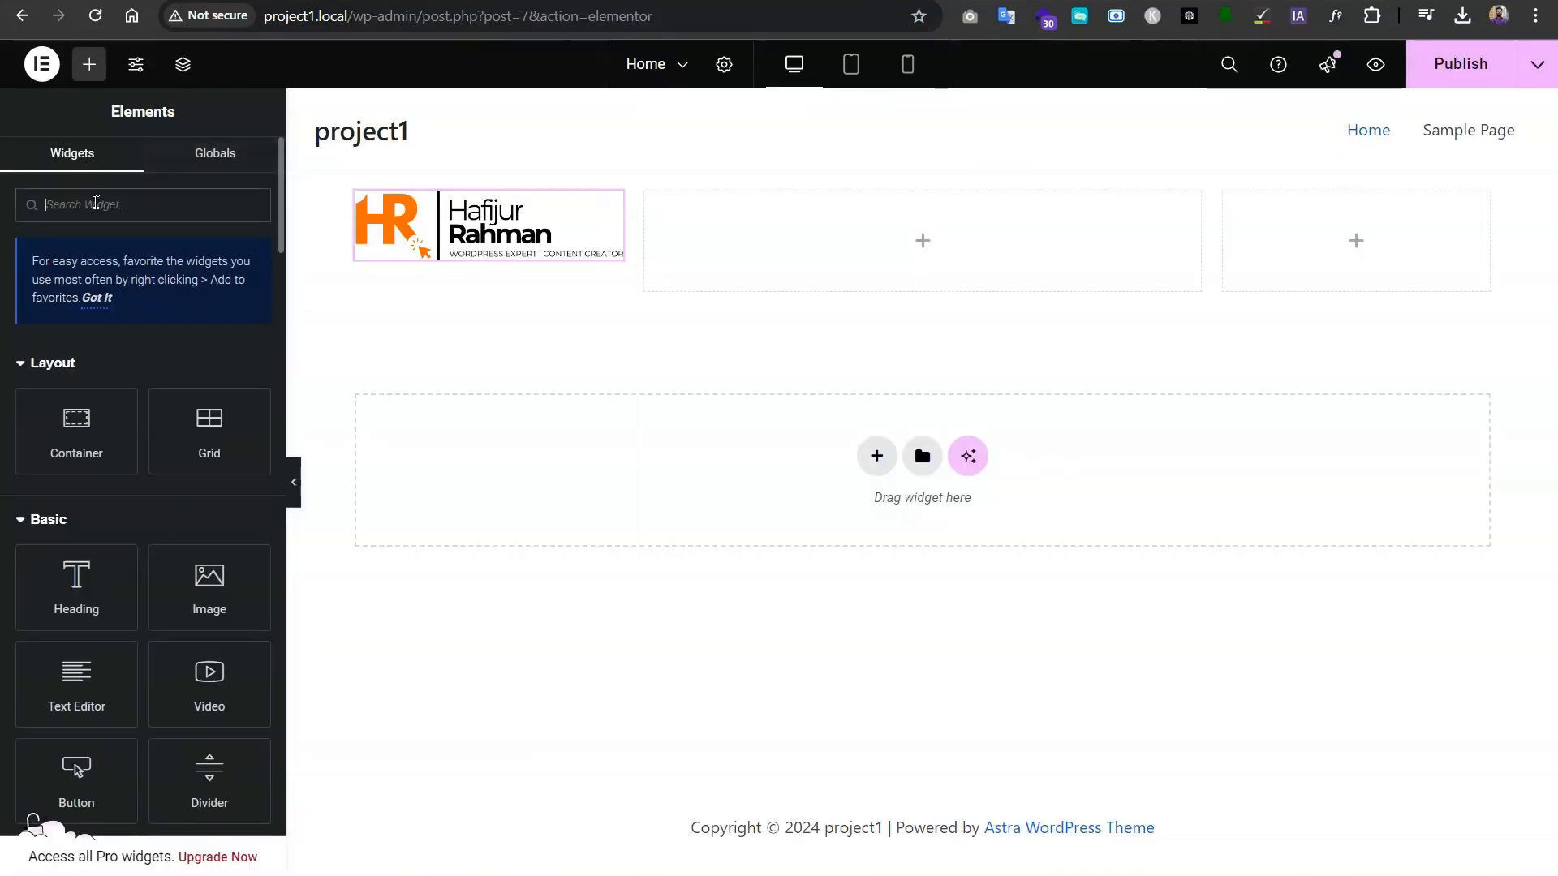
{"action": "type", "text": "nav"}
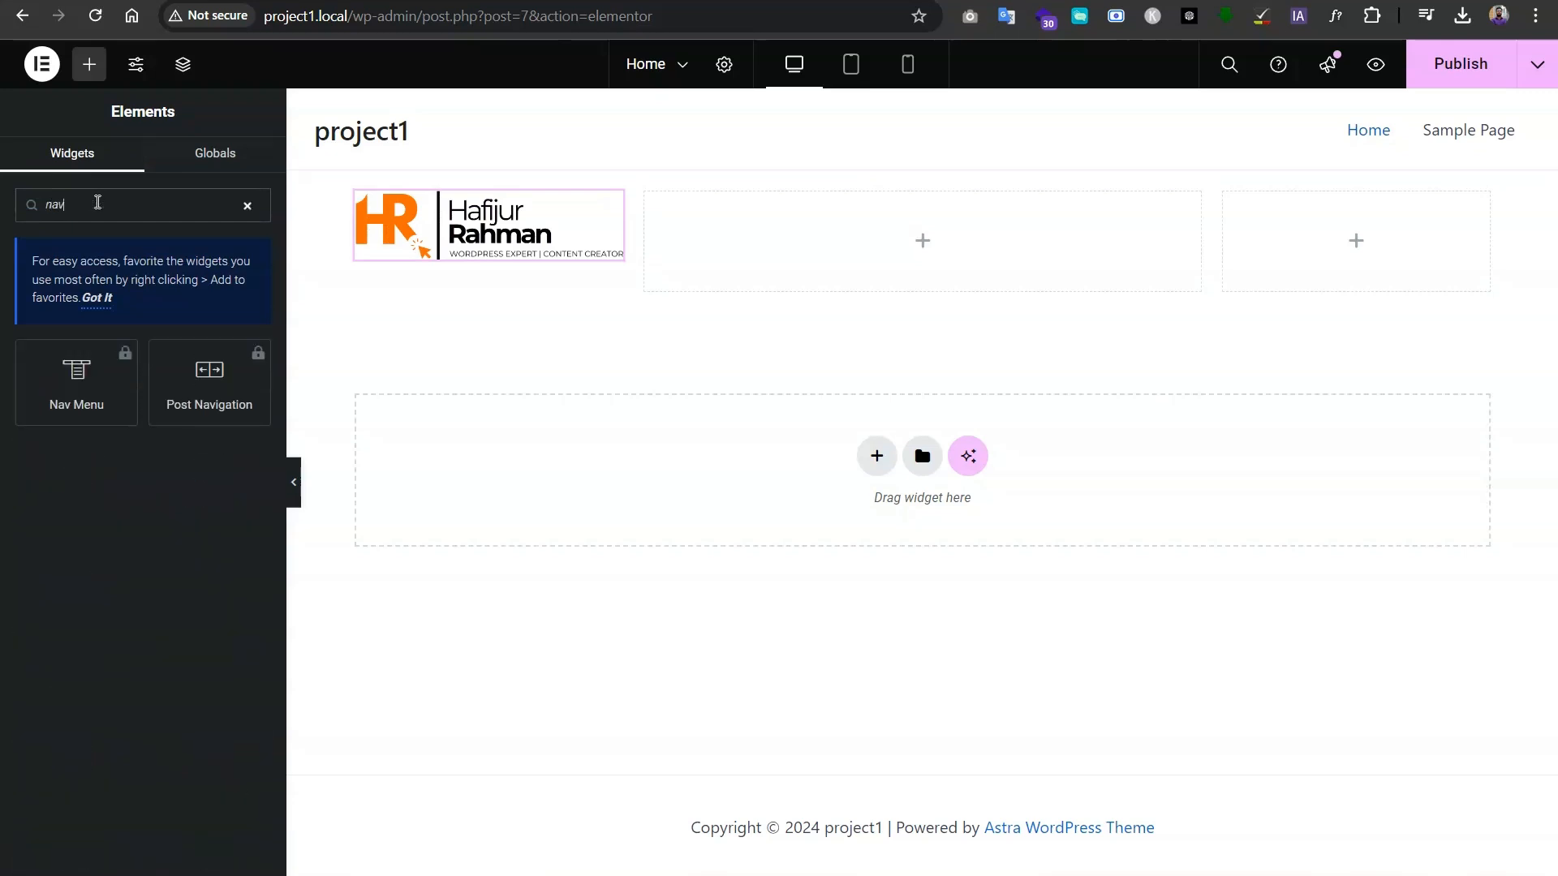
{"action": "left_click", "coordinate": [99, 392]}
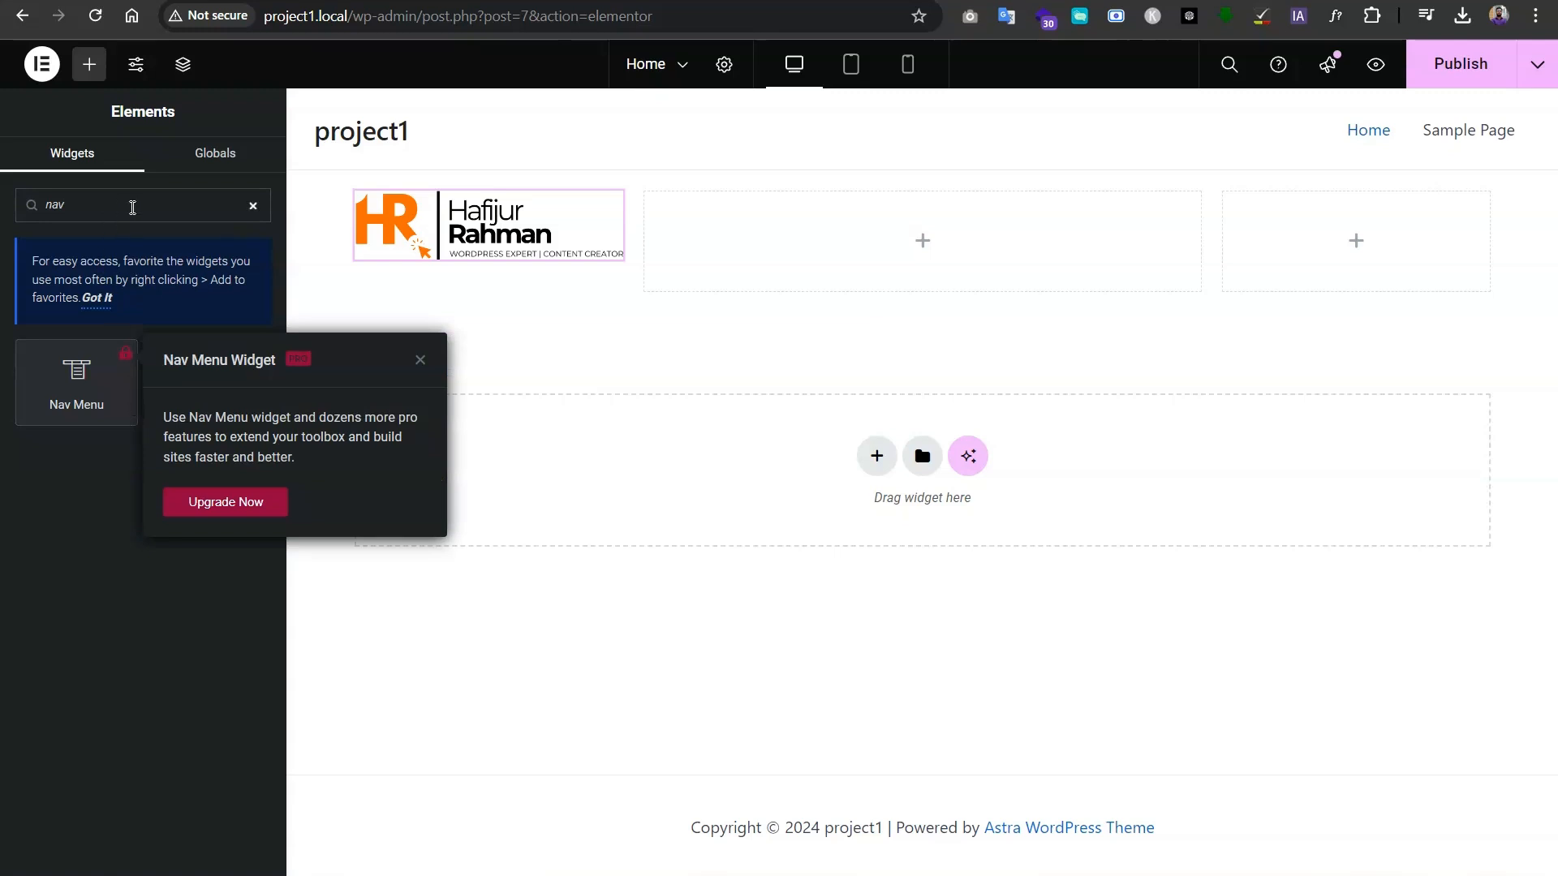
{"action": "left_click", "coordinate": [252, 207]}
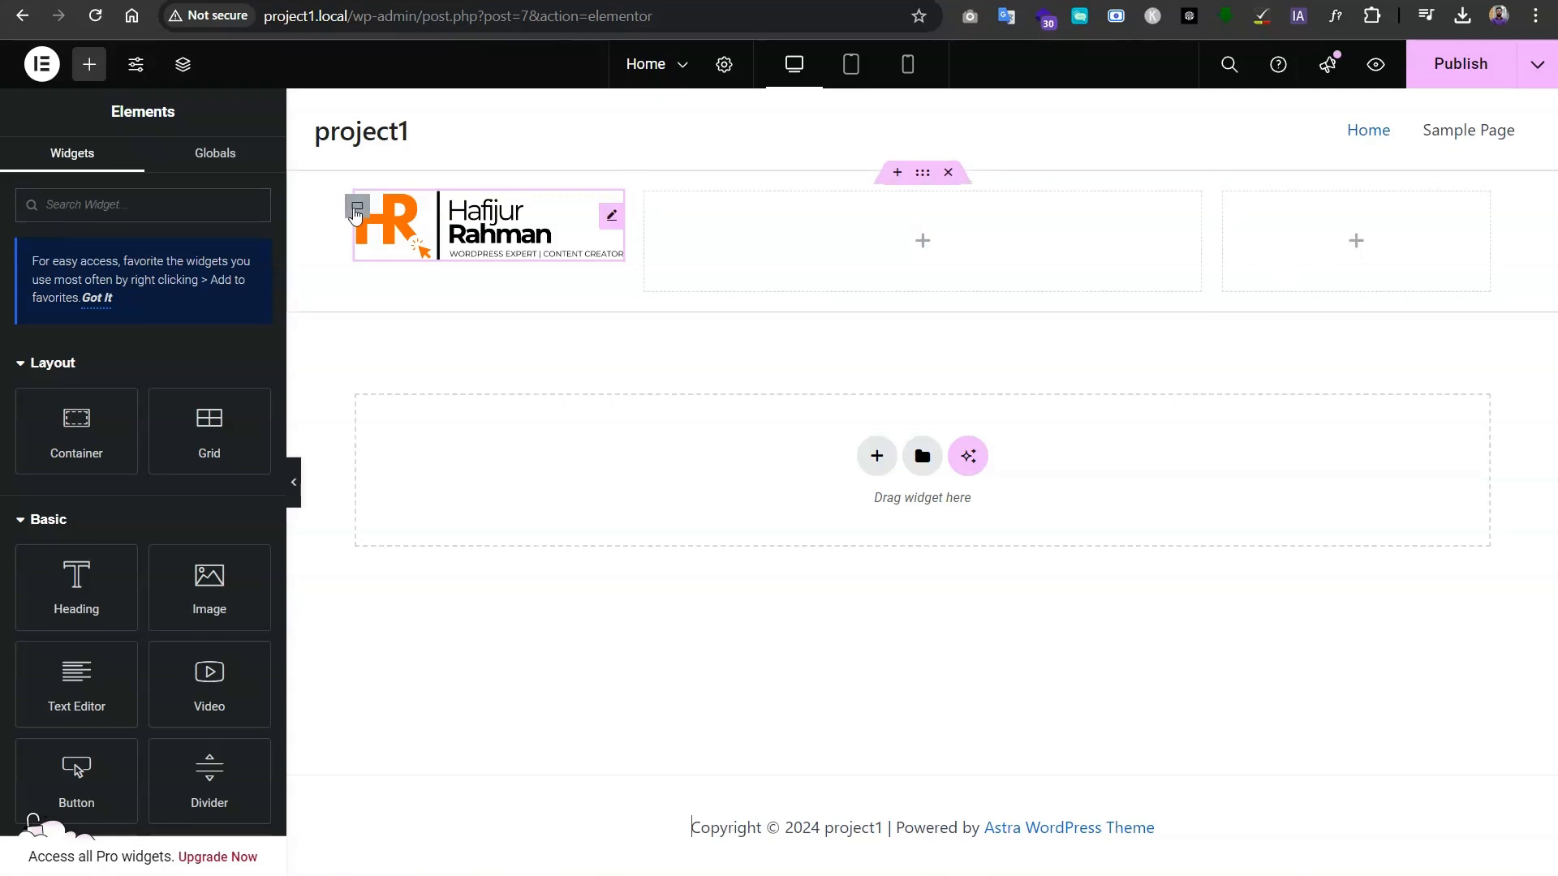
- Find the Button widget by searching for "butt", place it in the third column and set its text to "Get In Touch"
{"action": "type", "text": "butt"}
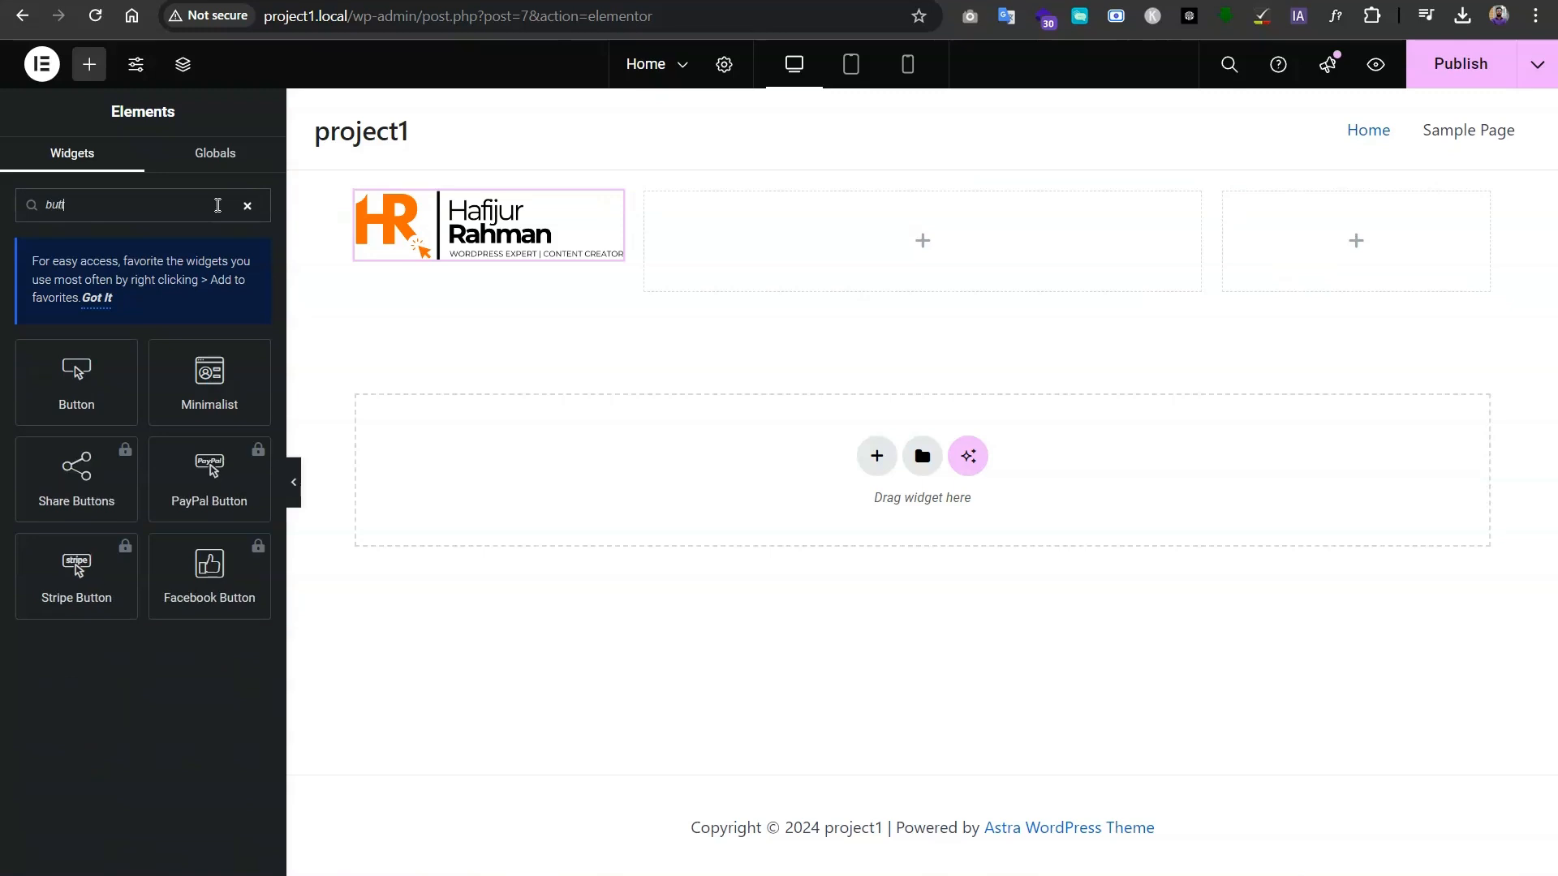
{"action": "left_click_drag", "start_coordinate": [118, 382], "coordinate": [1337, 259]}
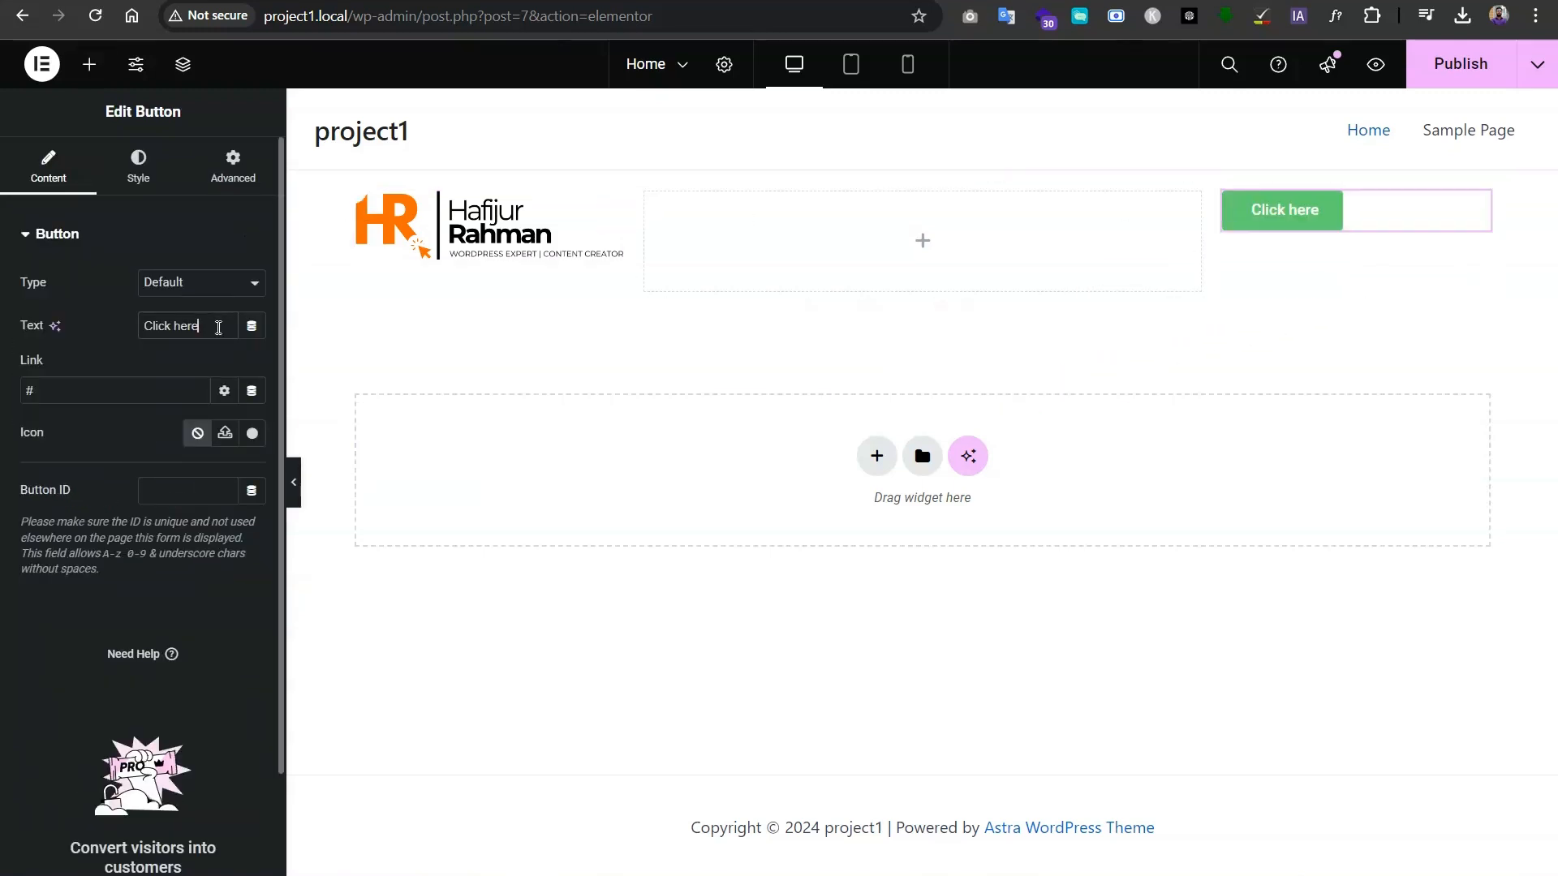
{"action": "double_click", "coordinate": [218, 327]}
{"action": "triple_click", "coordinate": [218, 327]}
{"action": "type", "text": "Ge"}
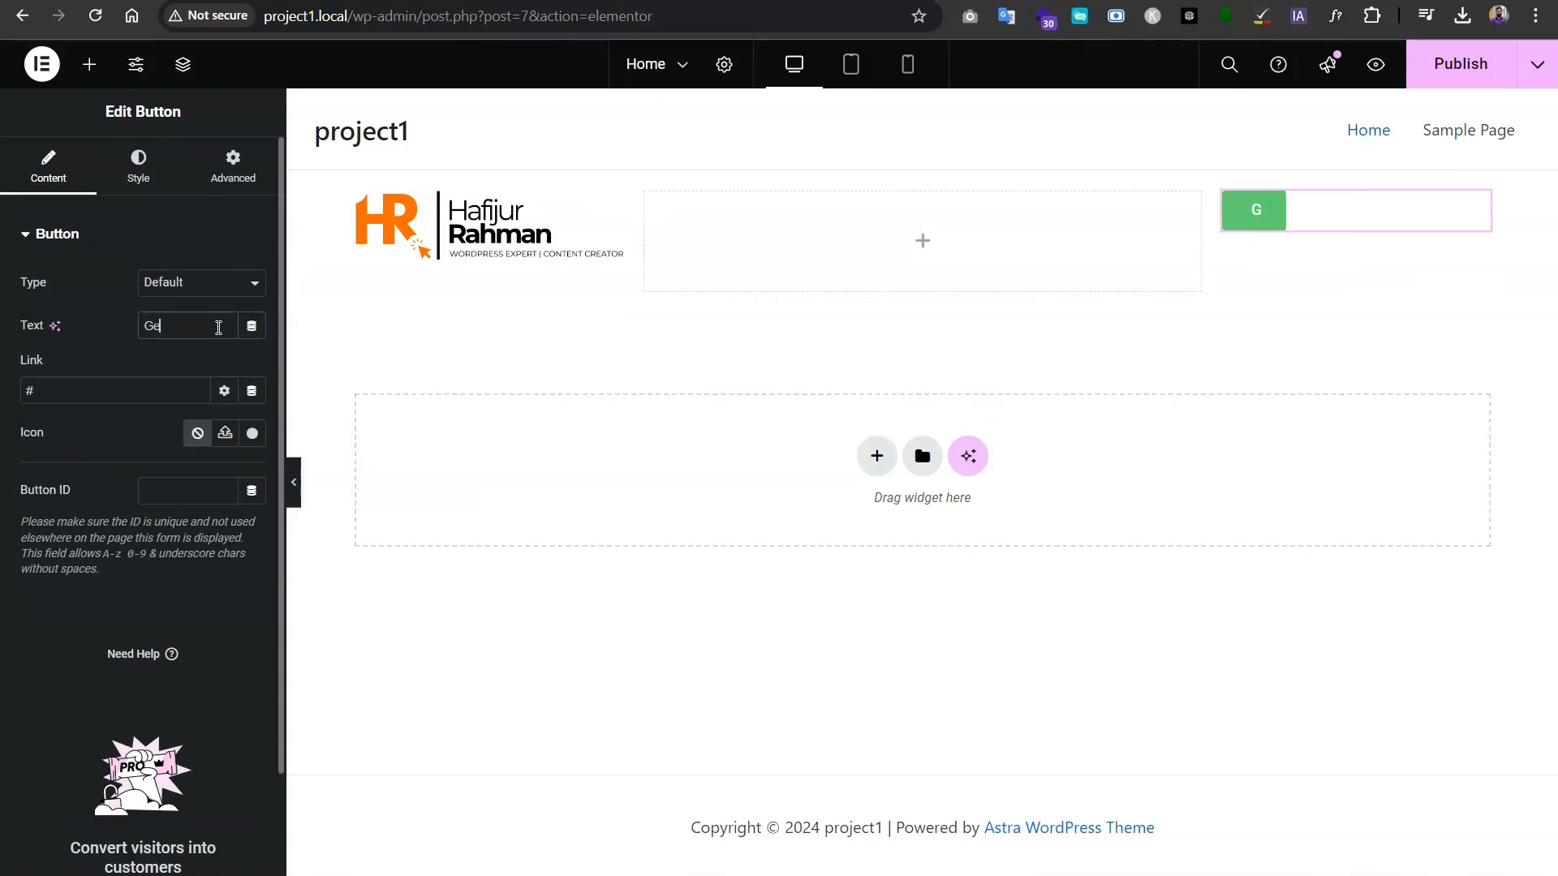
{"action": "type", "text": "t IN Sup"}
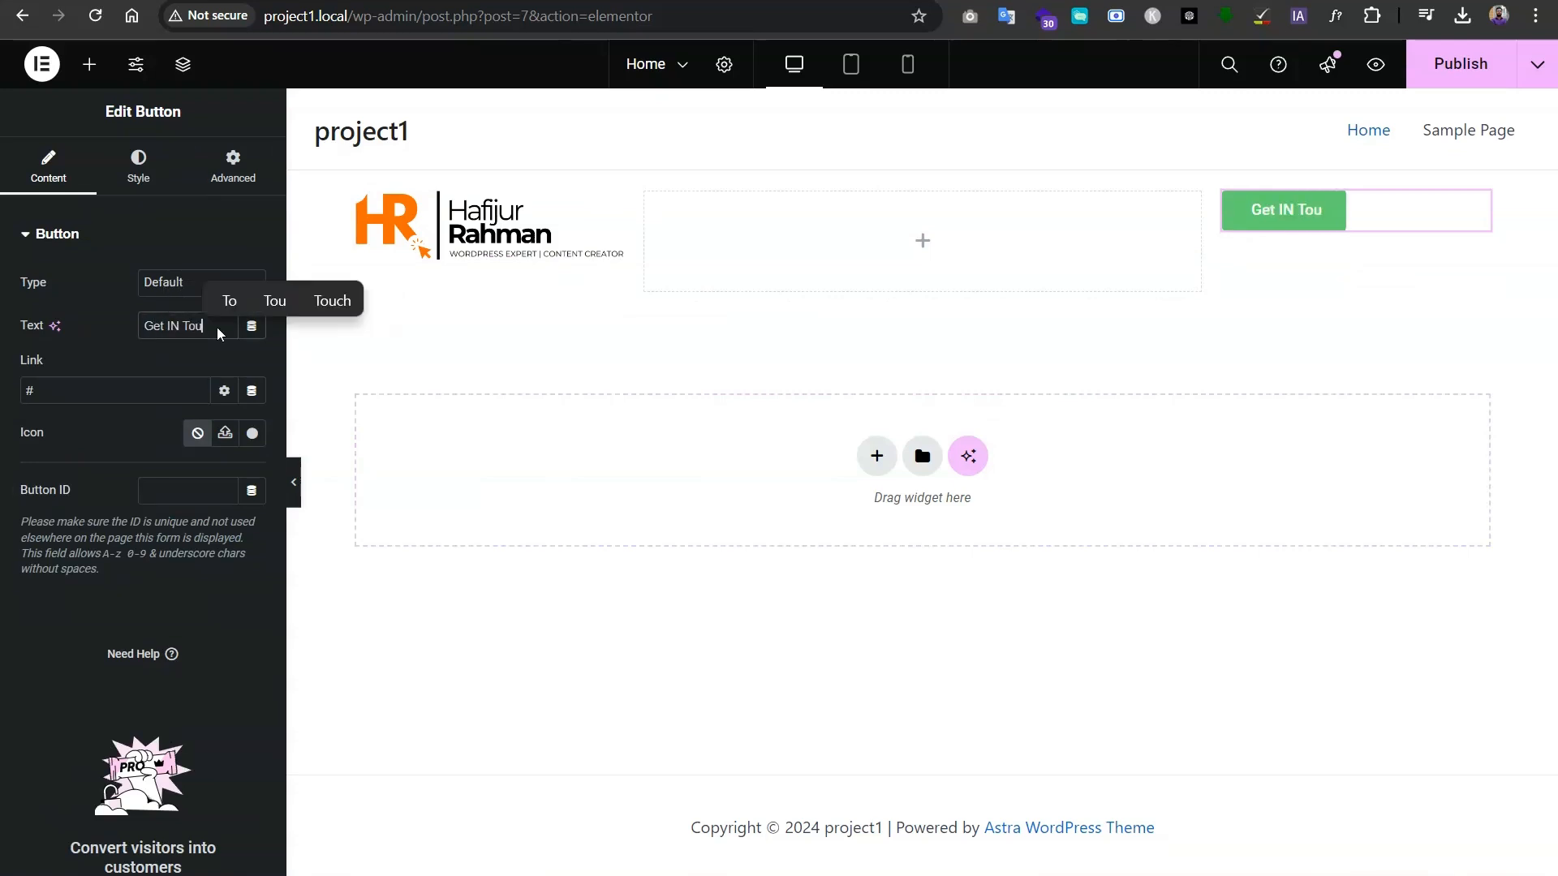
{"action": "key", "text": "BackSpace"}
{"action": "key", "text": "BackSpace"}
{"action": "key", "text": "BackSpace"}
{"action": "key", "text": "BackSpace"}
{"action": "key", "text": "BackSpace"}
{"action": "type", "text": "n Touch"}
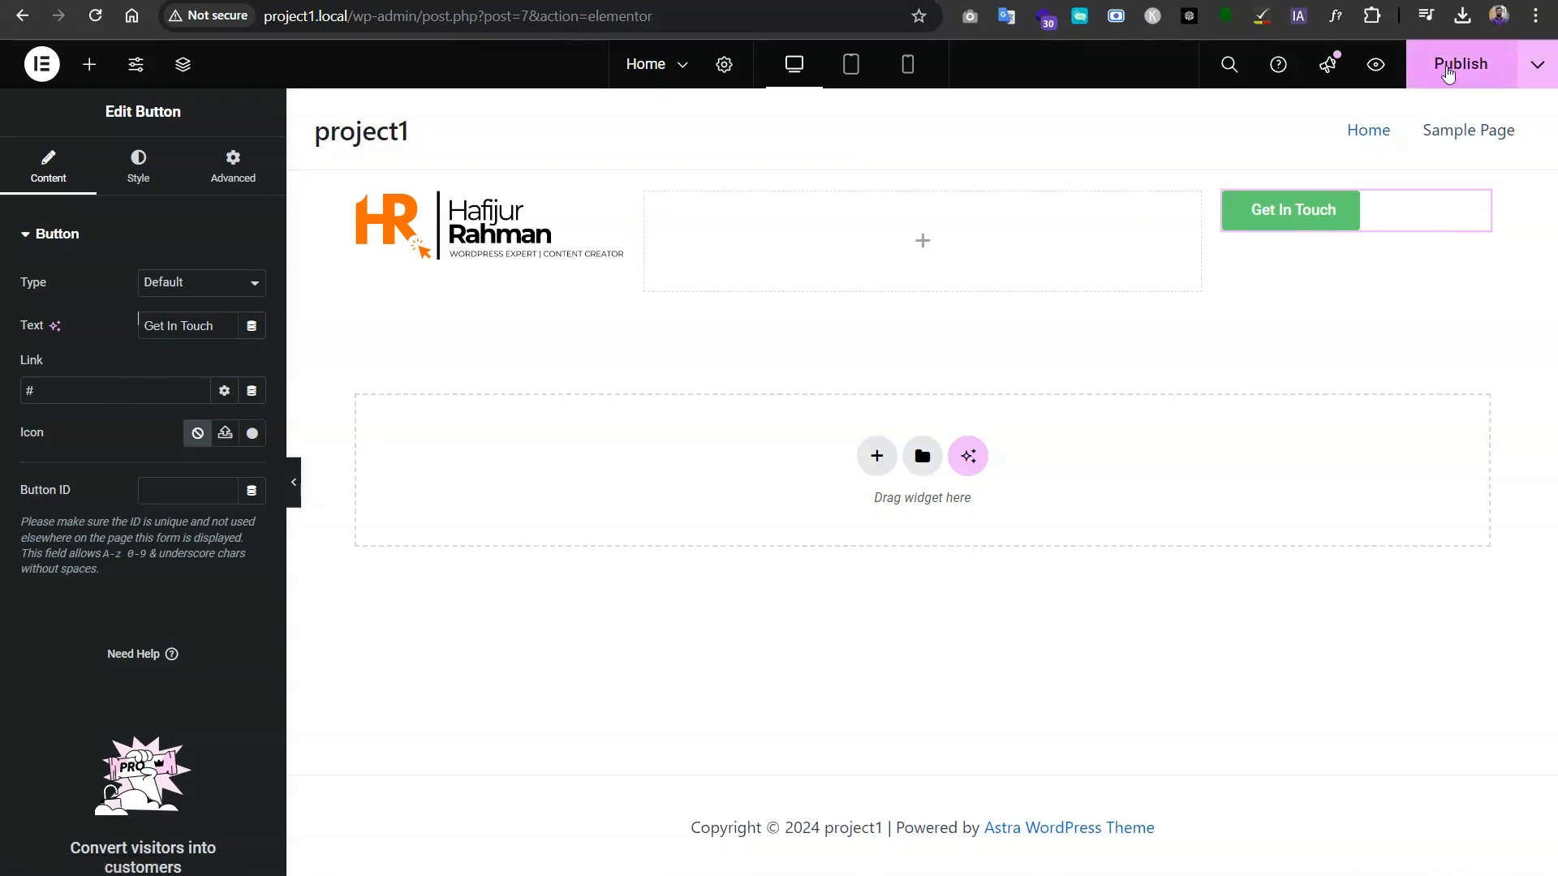
- Publish the Home page and reload its live version to check the new header
{"action": "left_click", "coordinate": [1448, 73]}
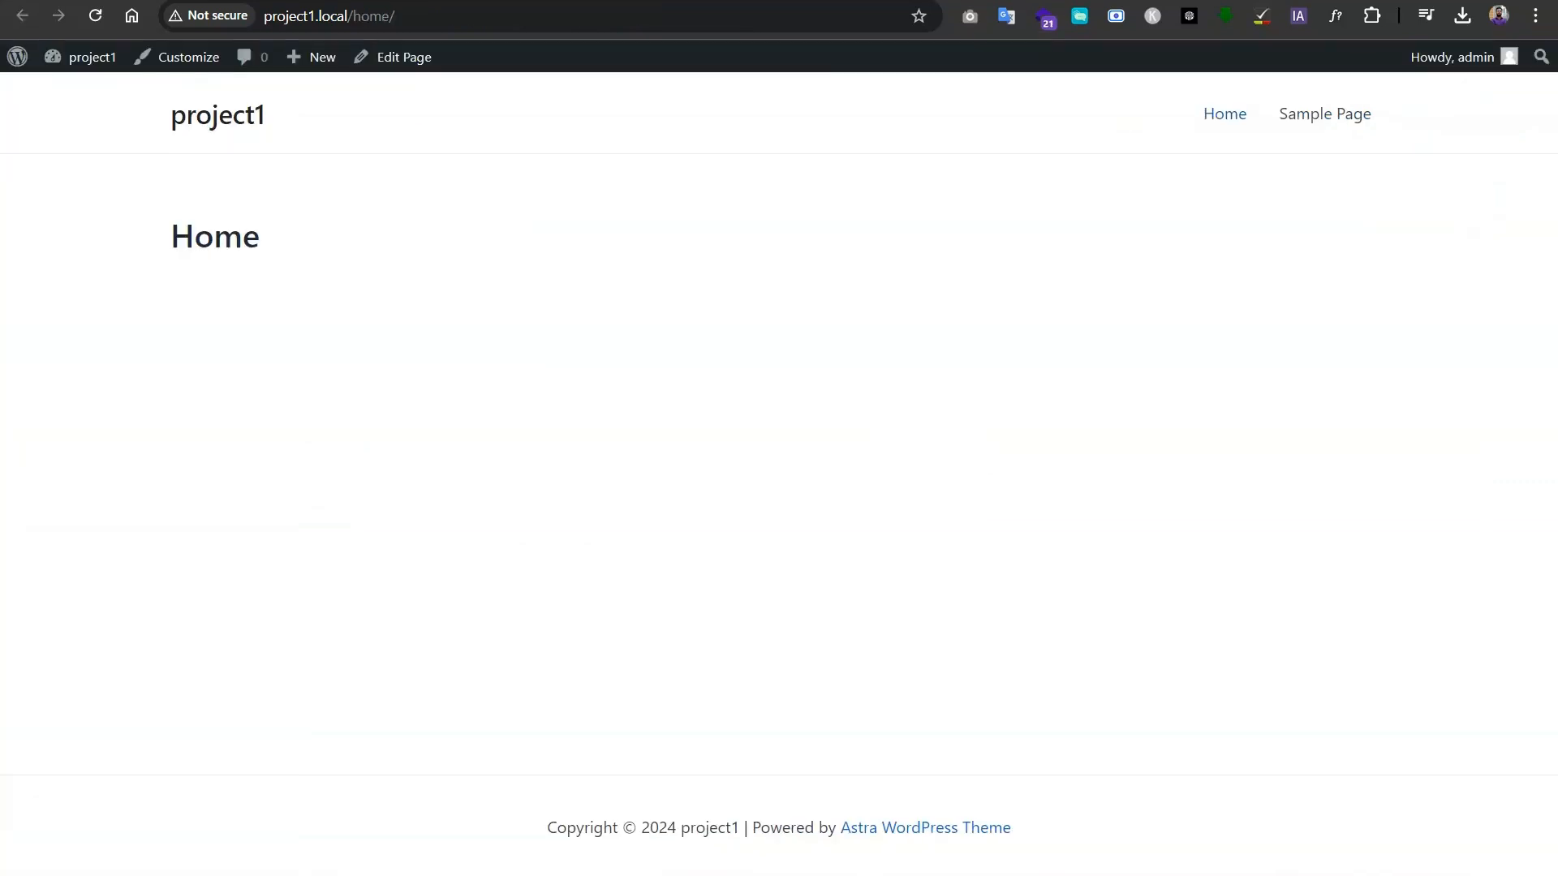
{"action": "right_click", "coordinate": [828, 239]}
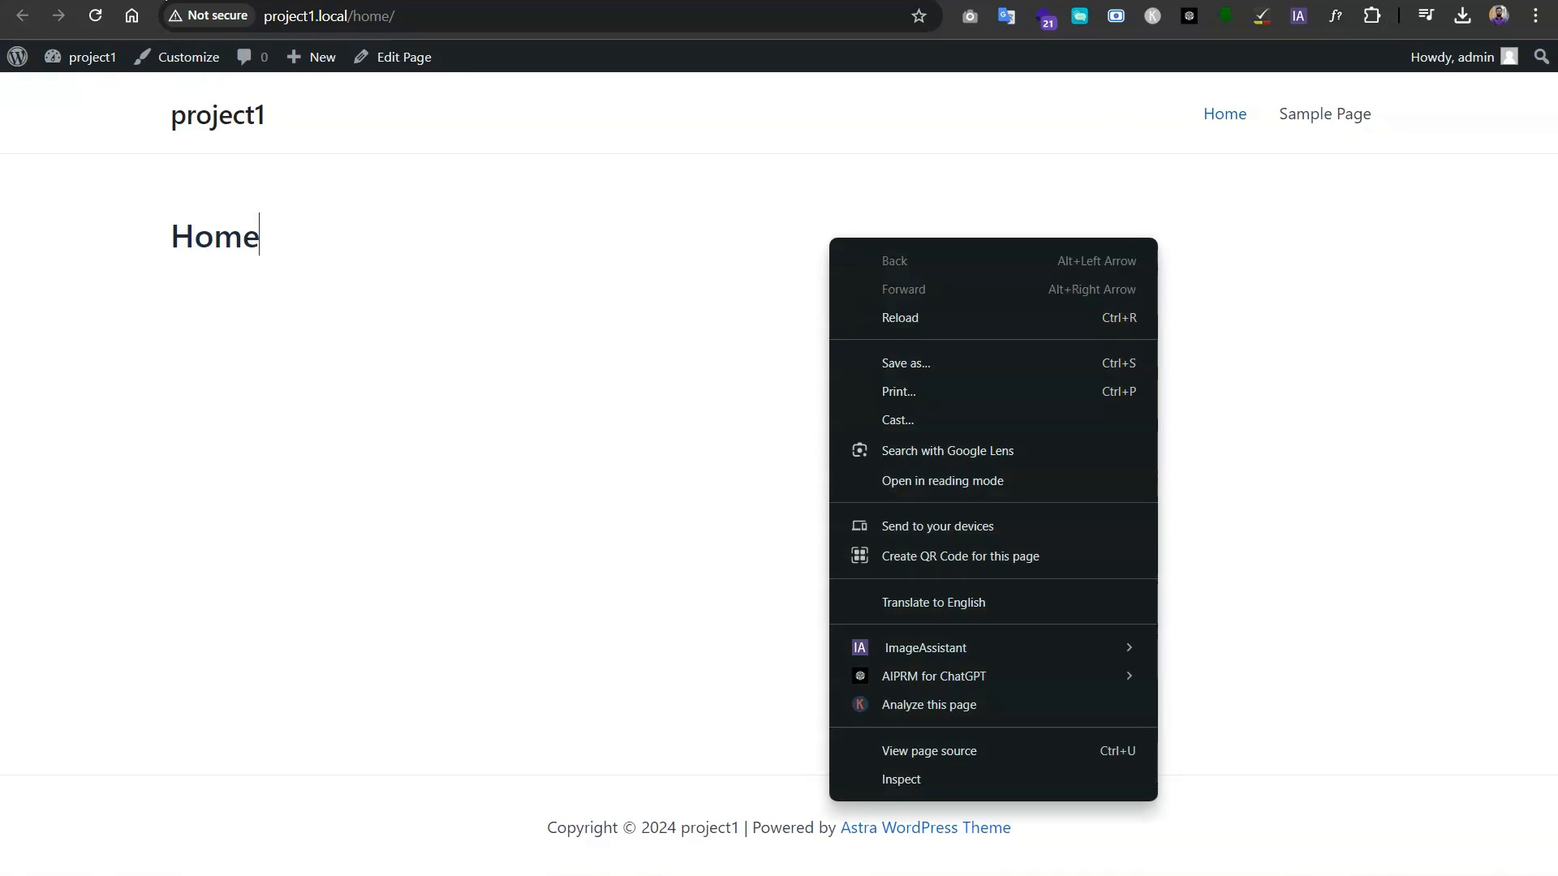
{"action": "left_click", "coordinate": [94, 16]}
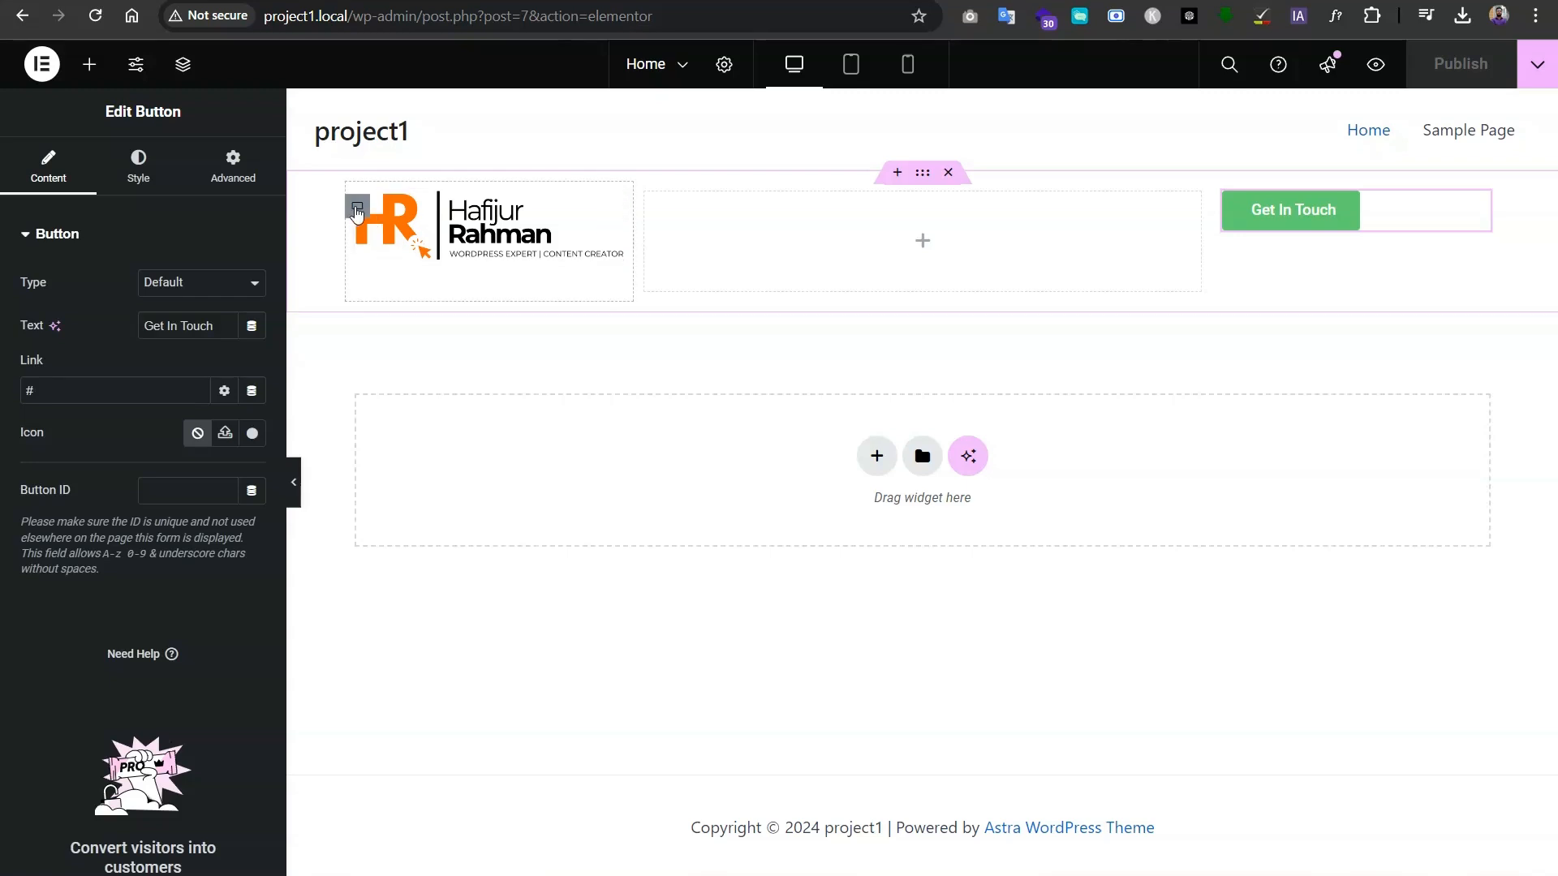
- Compare the Justify Content options on the logo column's container and set it to Center
{"action": "left_click", "coordinate": [357, 210]}
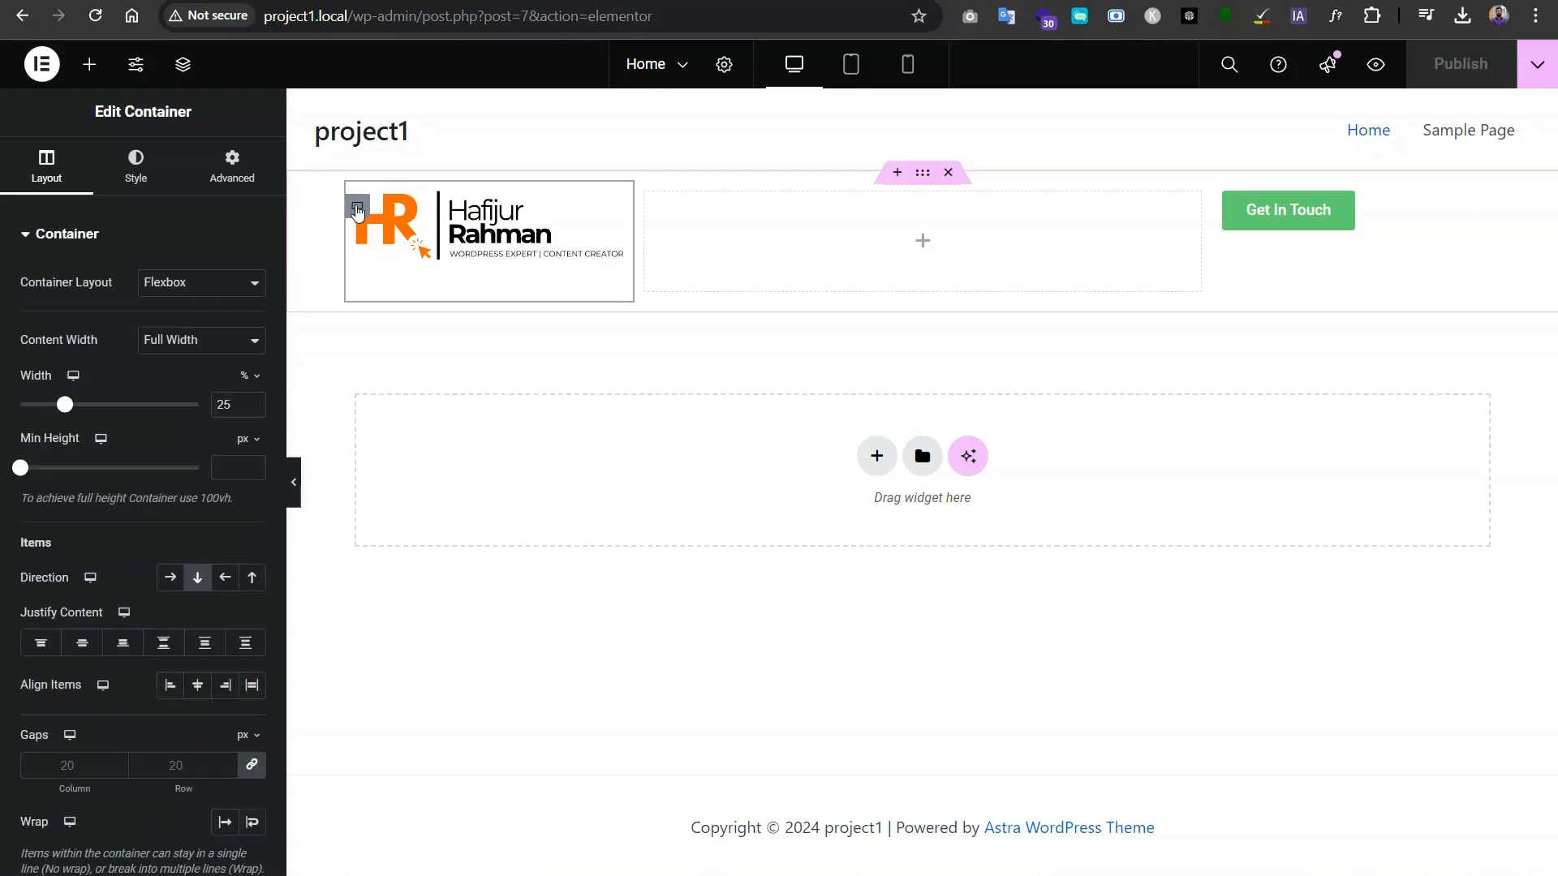
{"action": "left_click", "coordinate": [83, 647]}
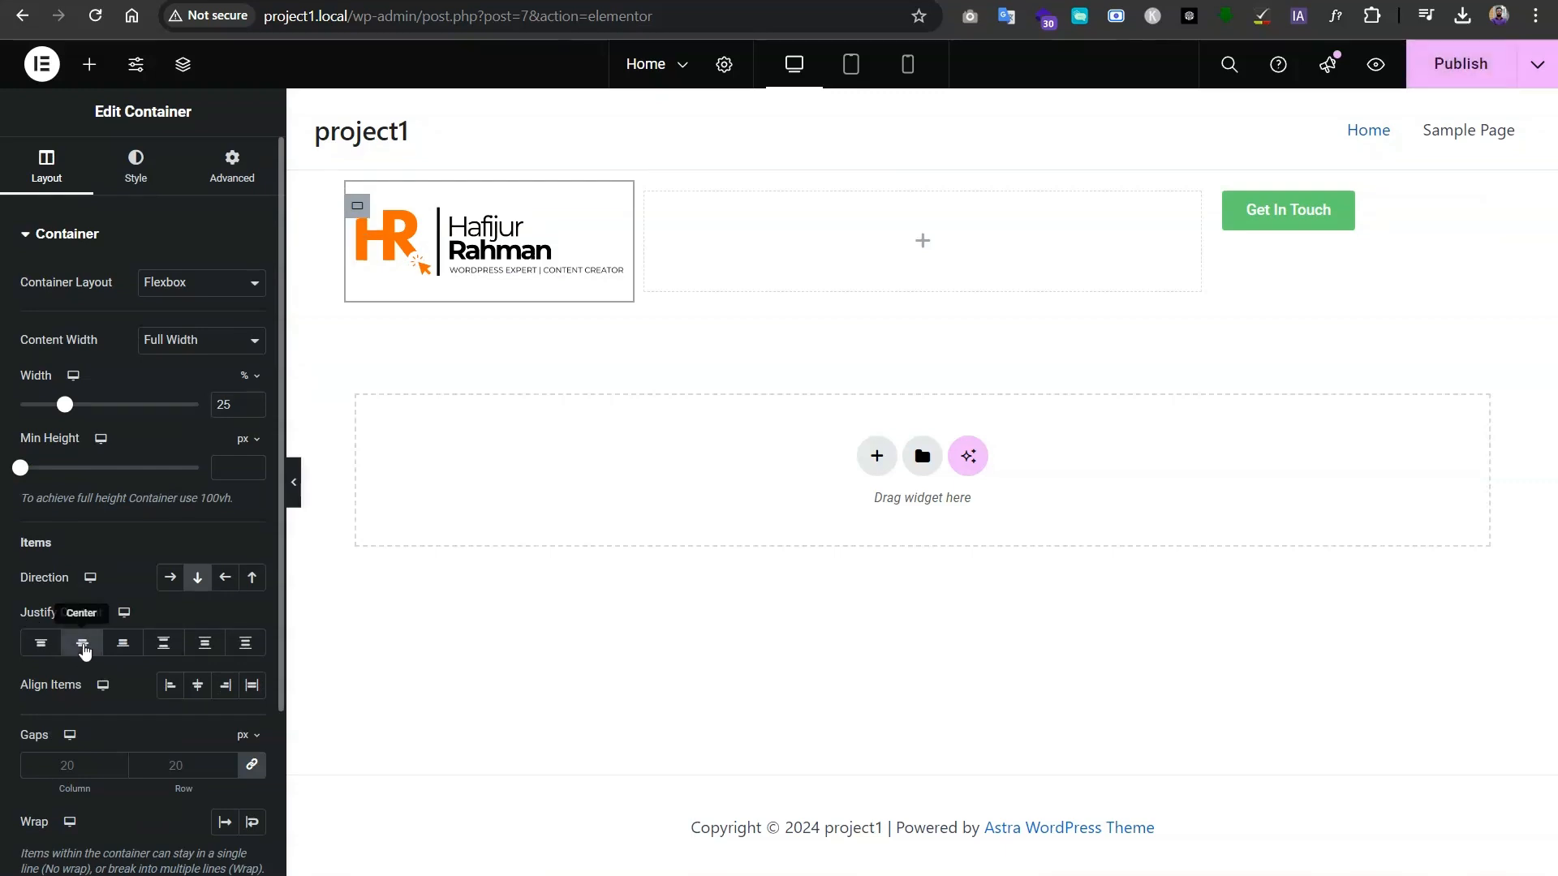
{"action": "left_click", "coordinate": [38, 646]}
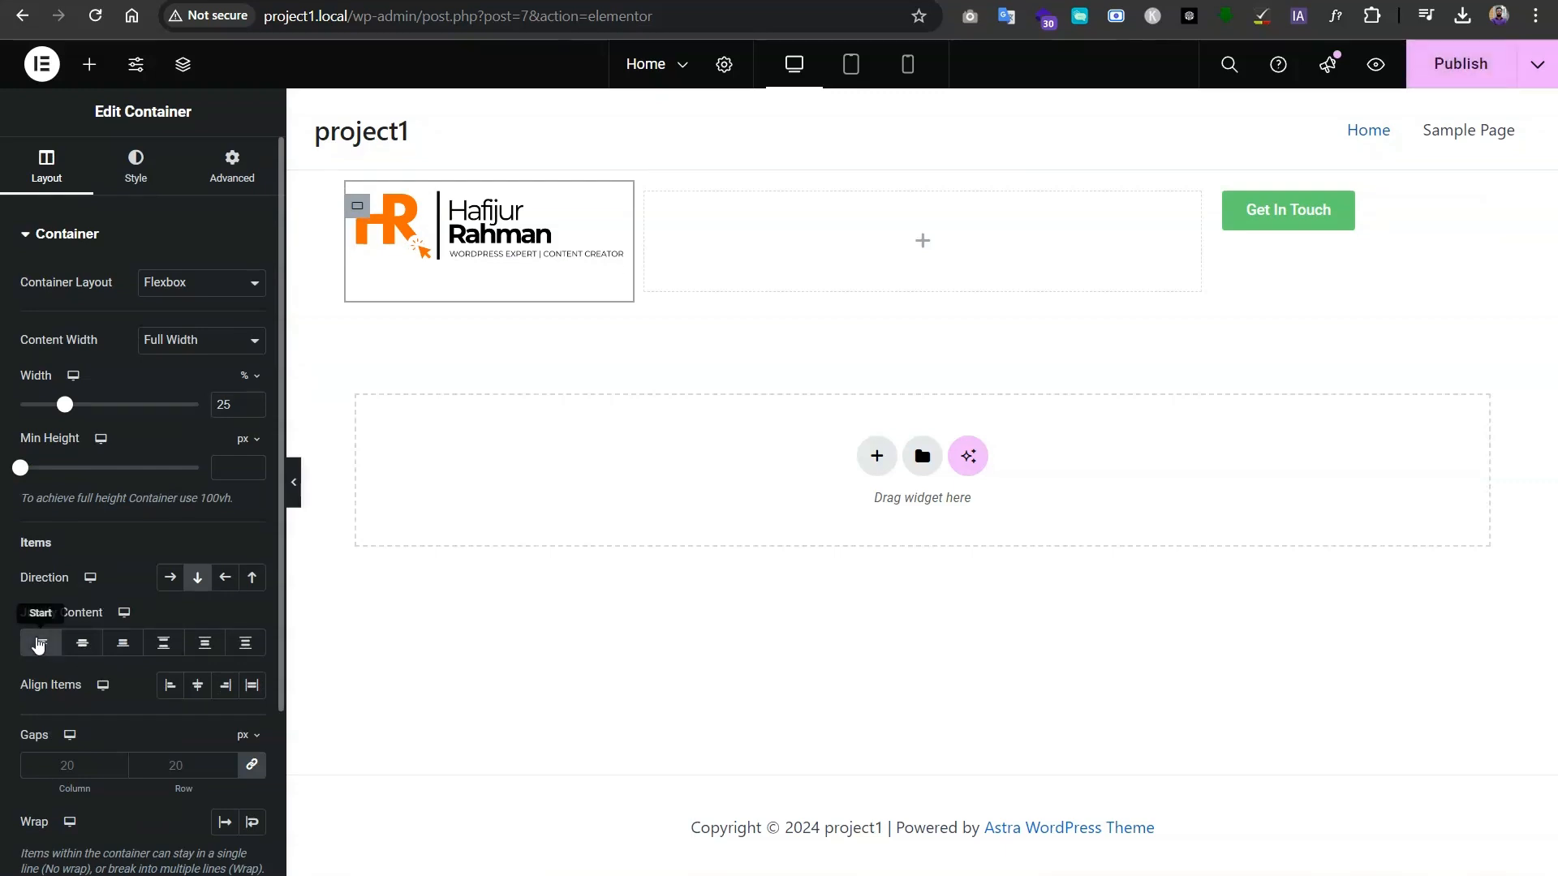
{"action": "left_click", "coordinate": [128, 649]}
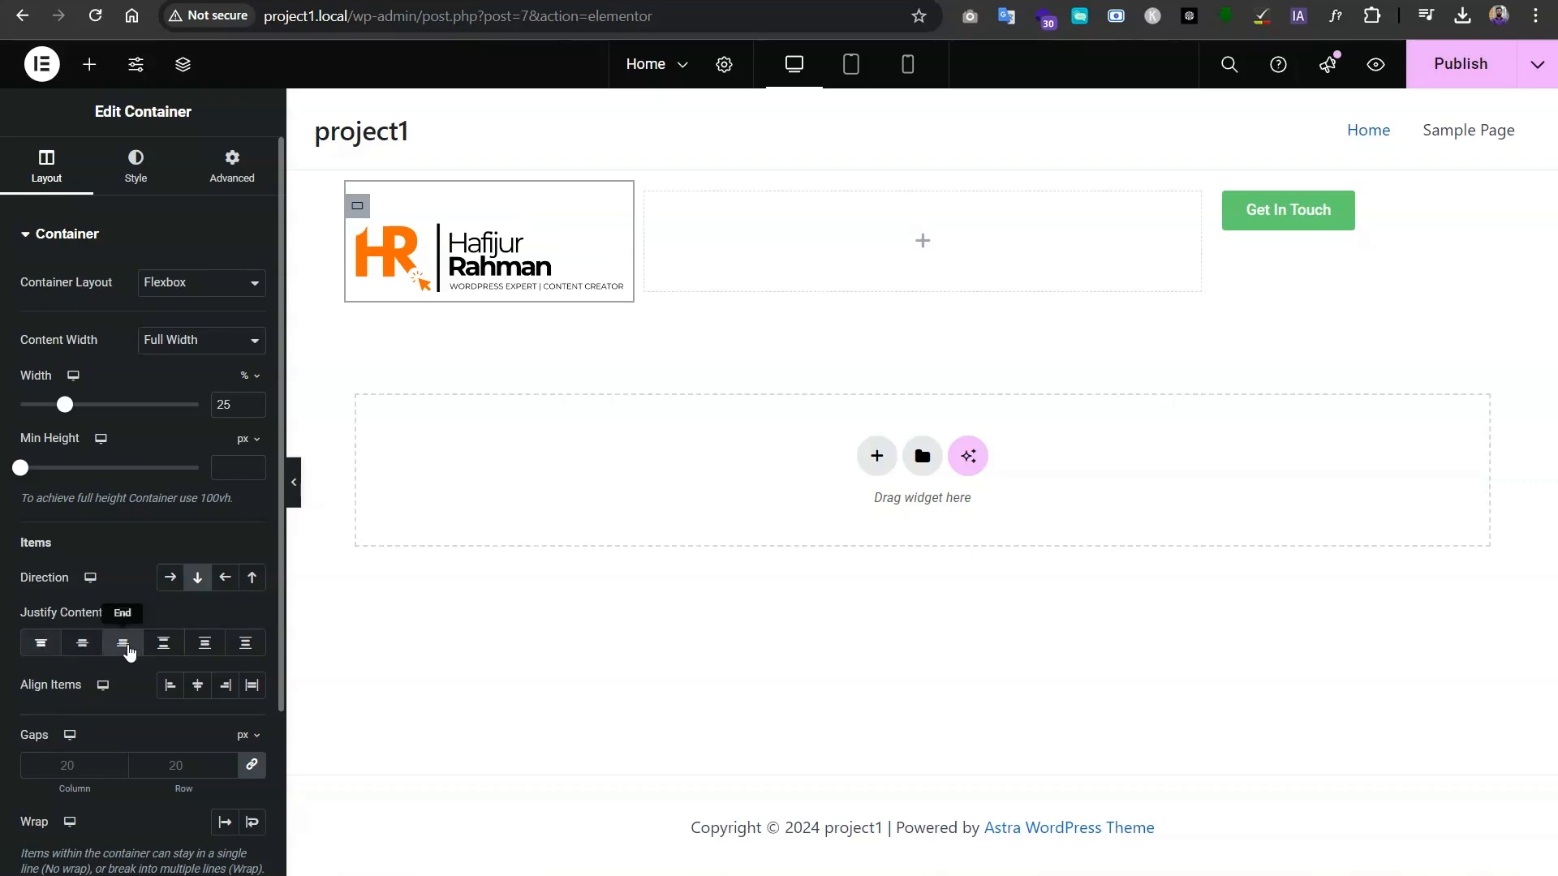
{"action": "left_click", "coordinate": [84, 649]}
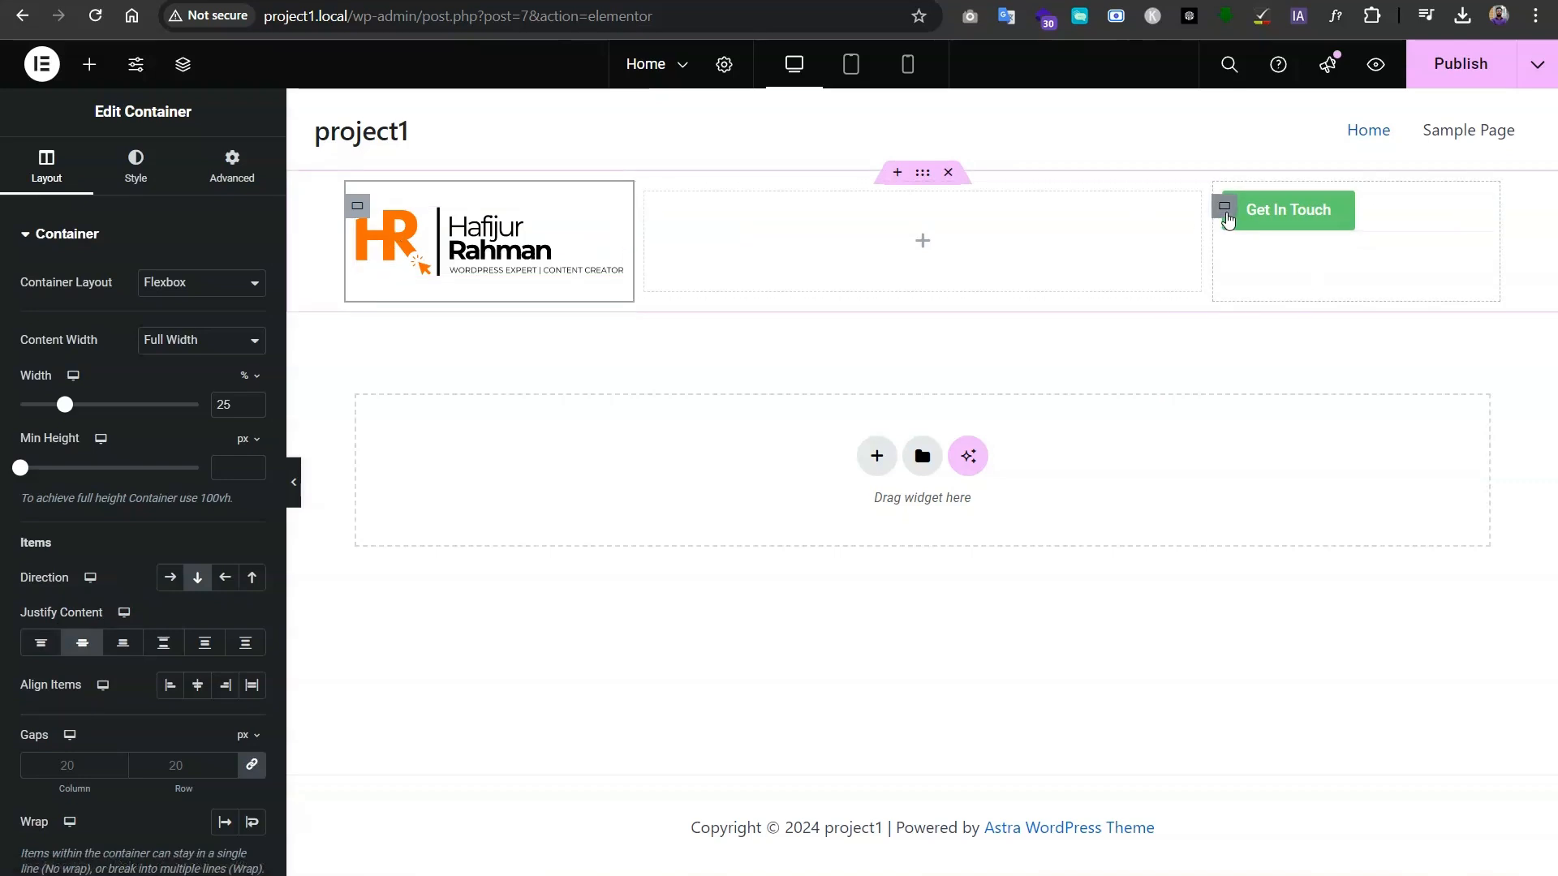
- Set Justify Content to Center on the container holding the Get In Touch button
{"action": "left_click", "coordinate": [1225, 213]}
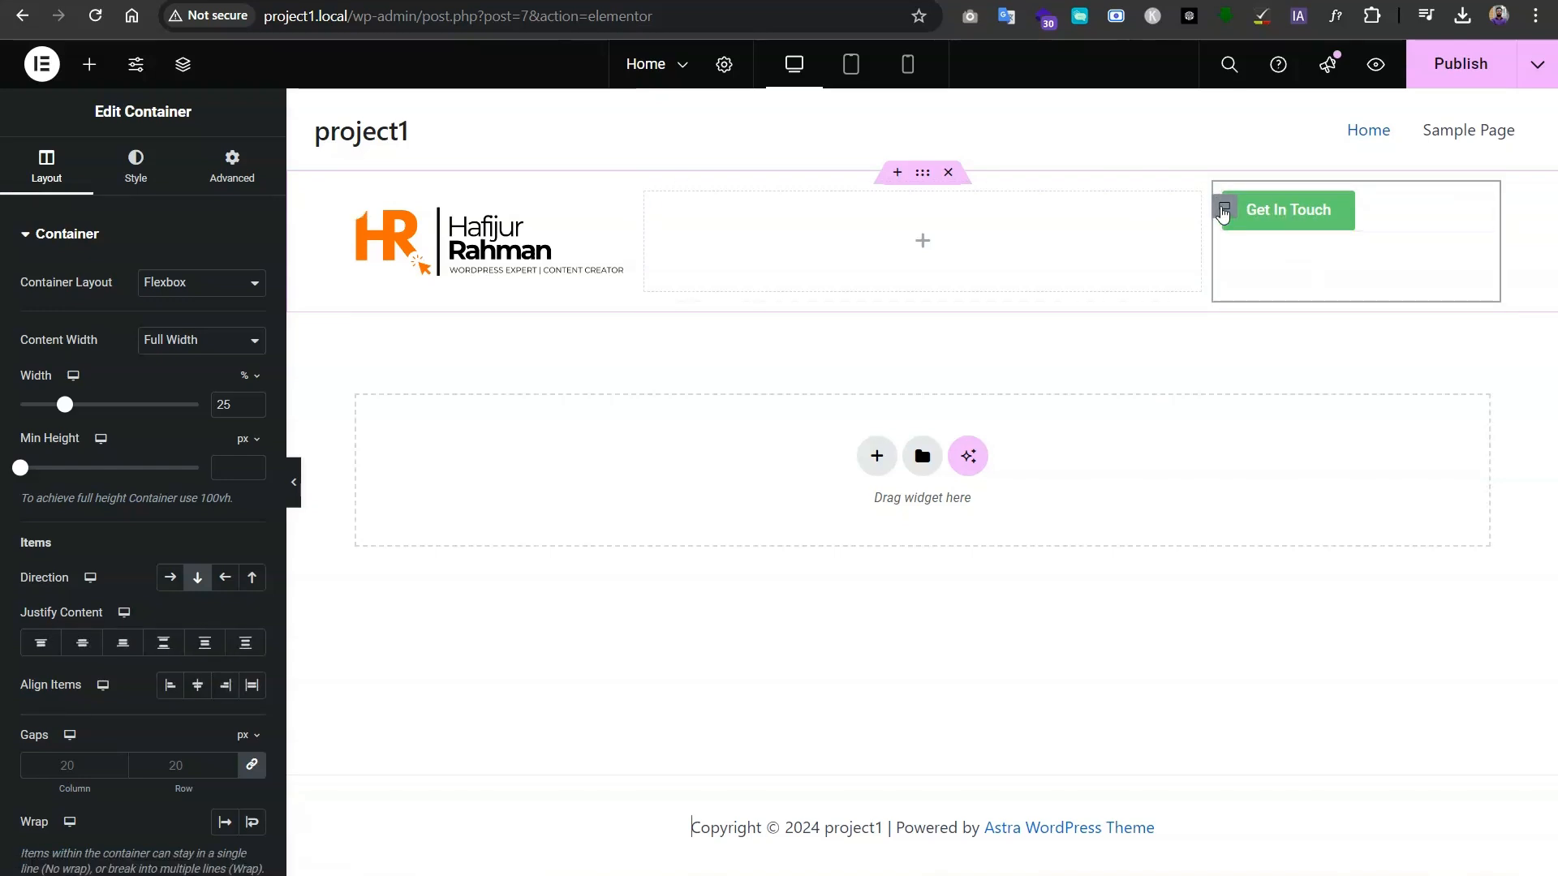
{"action": "left_click", "coordinate": [80, 643]}
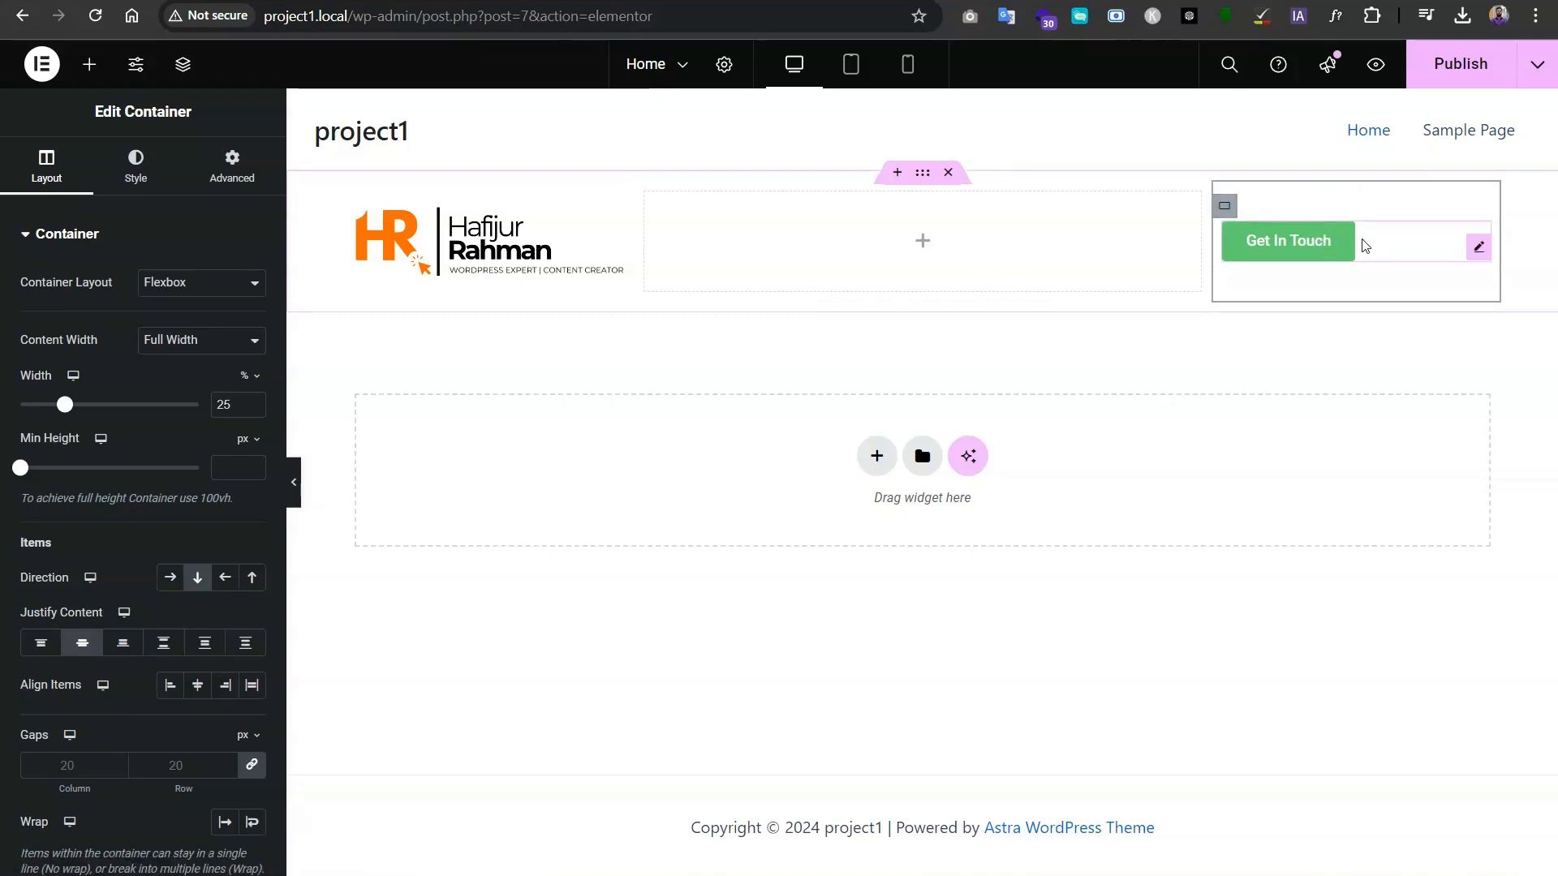
{"action": "left_click", "coordinate": [1403, 246]}
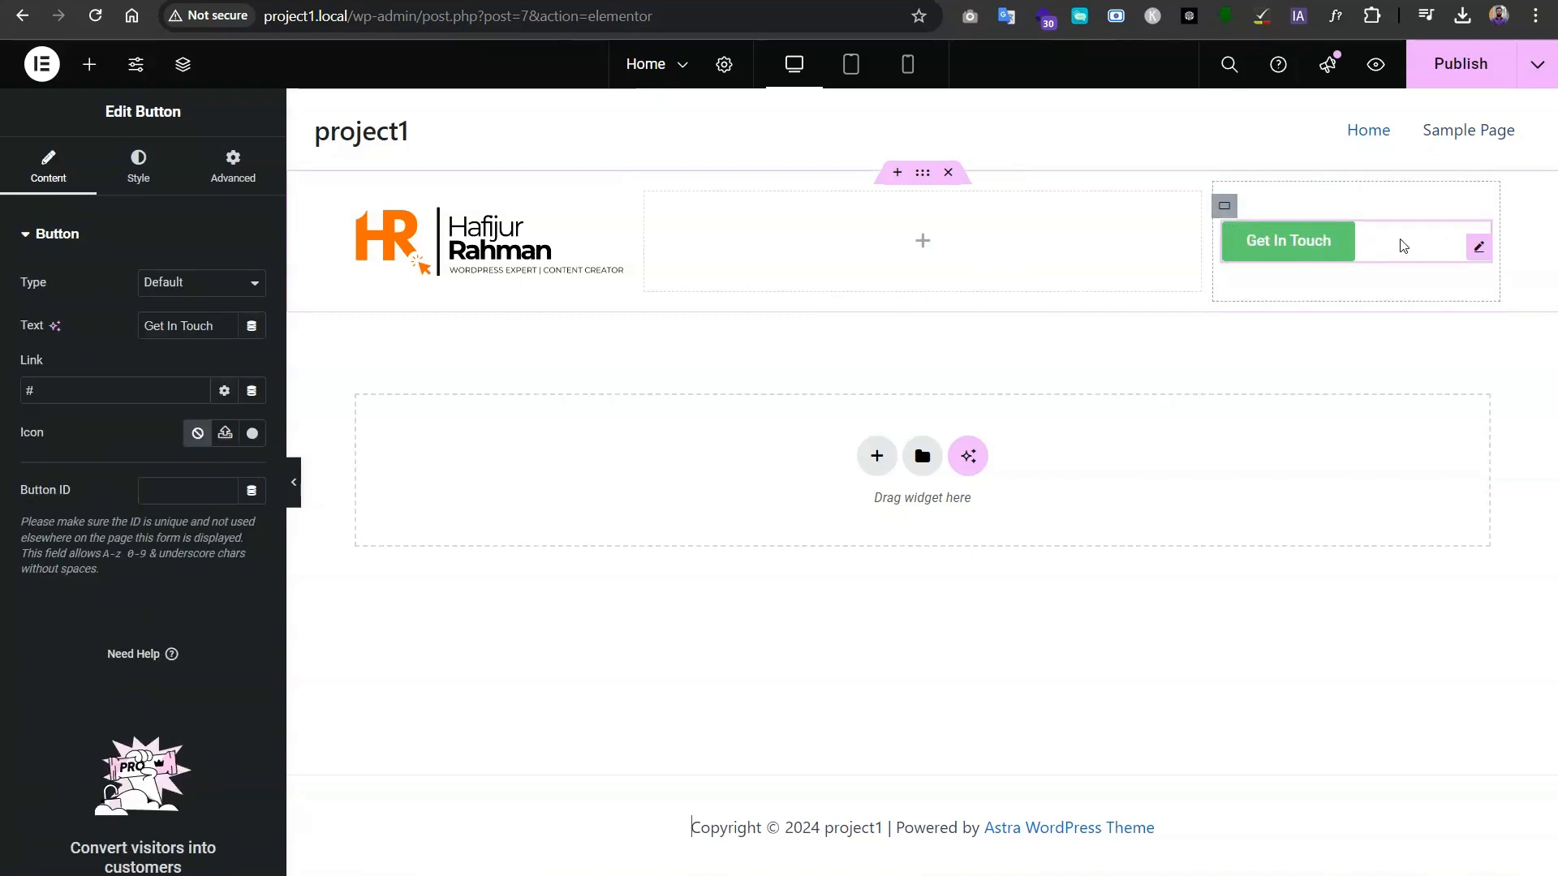
{"action": "left_click", "coordinate": [1225, 213]}
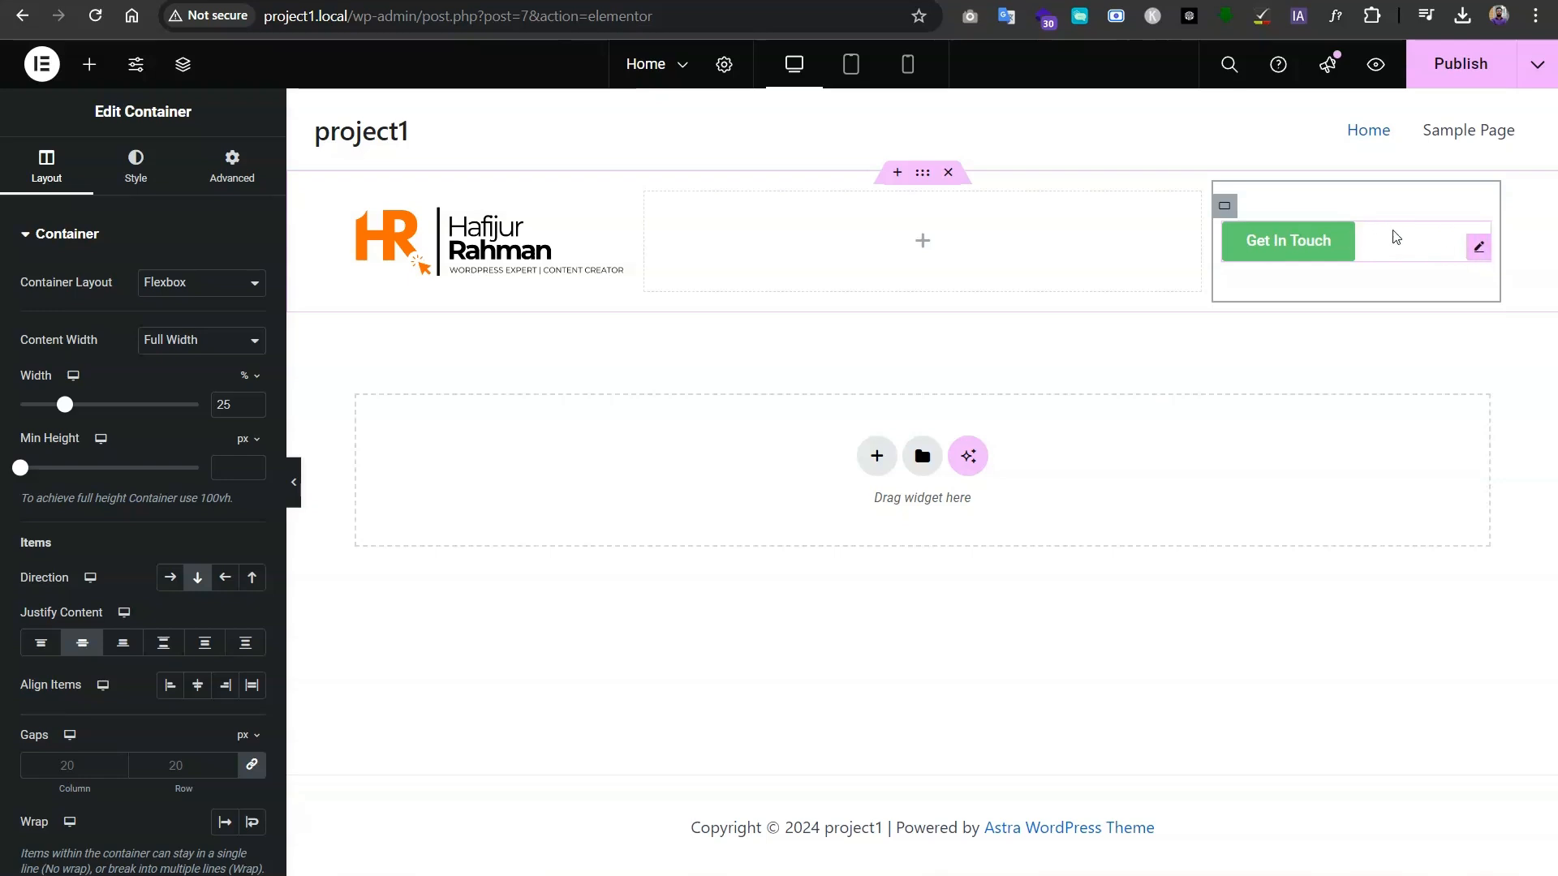
- Set the Get In Touch button's position to Right in its style settings
{"action": "left_click", "coordinate": [1476, 249]}
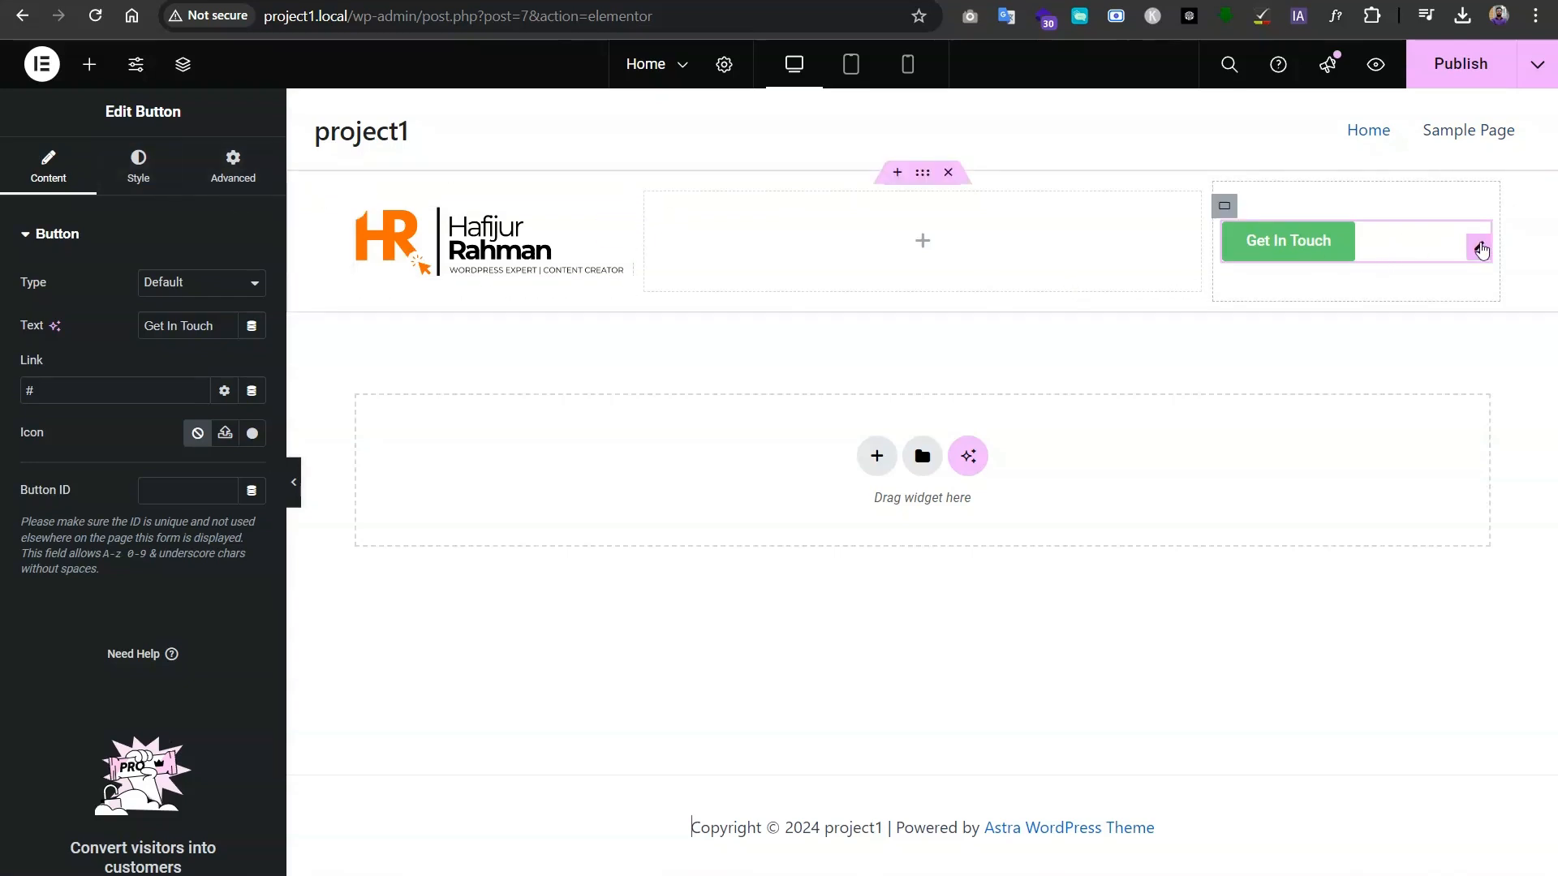
{"action": "left_click", "coordinate": [150, 195]}
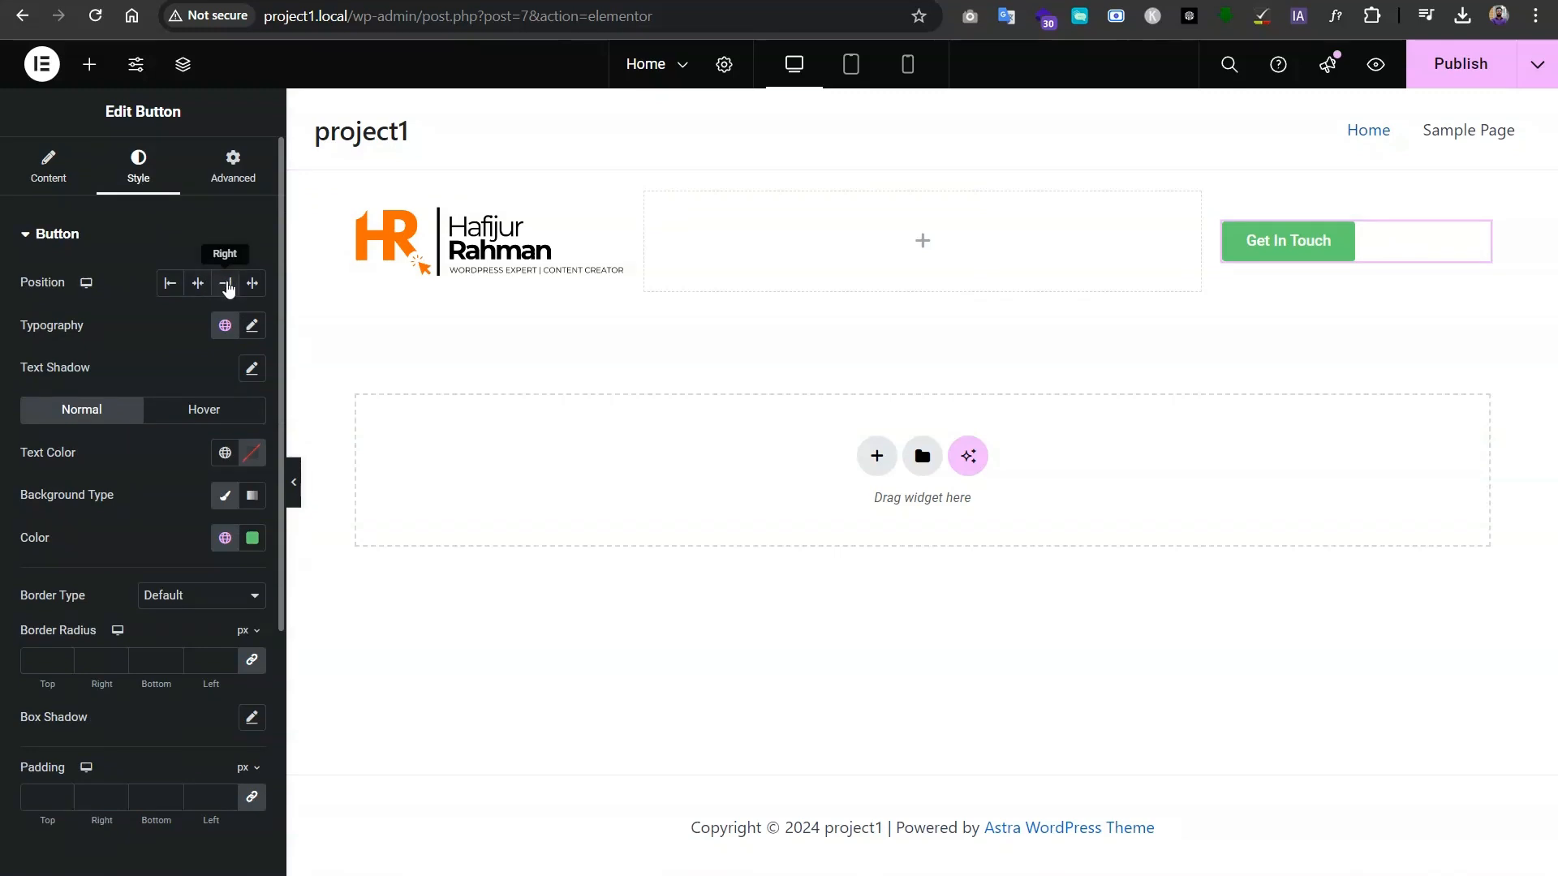
{"action": "left_click", "coordinate": [226, 283]}
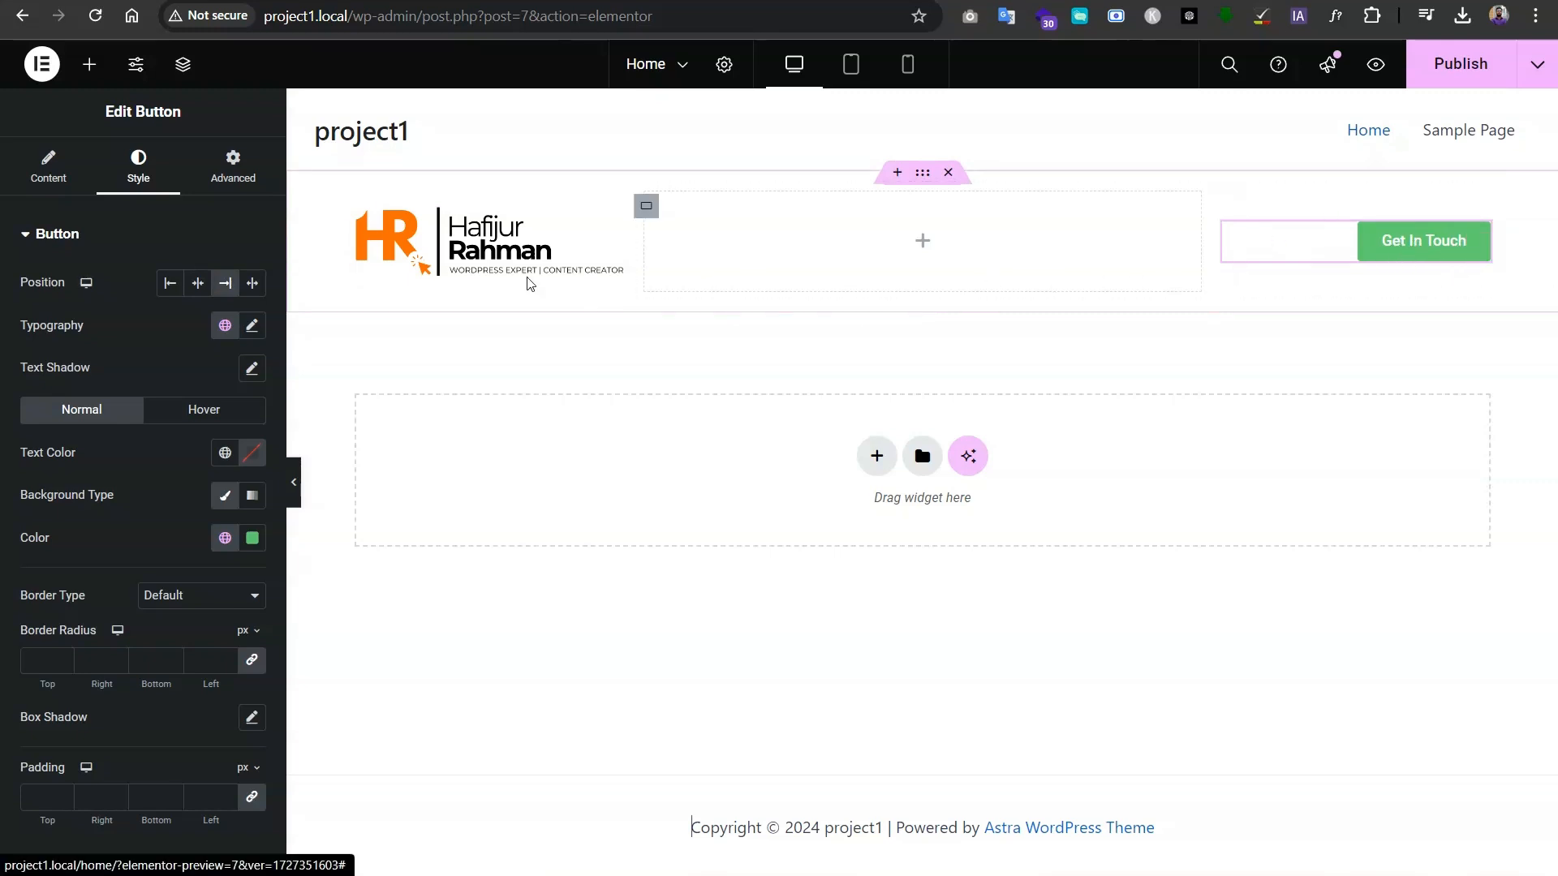
- Change the Get In Touch button's background colour to a bright orange
{"action": "scroll", "coordinate": [217, 503], "scroll_direction": "down", "scroll_amount": 3}
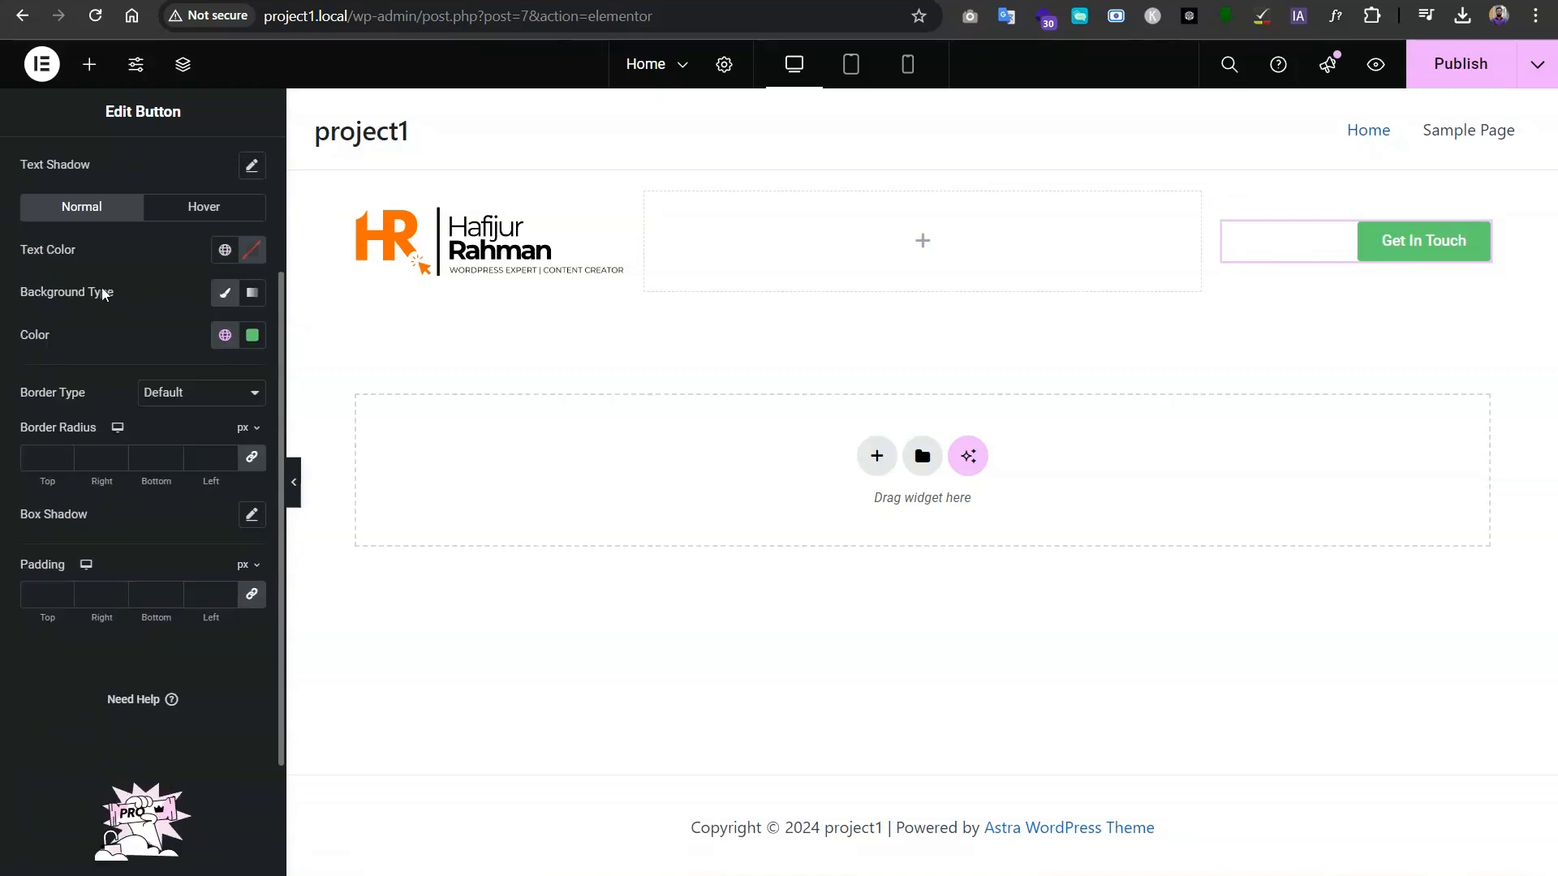
{"action": "scroll", "coordinate": [122, 304], "scroll_direction": "up", "scroll_amount": 3}
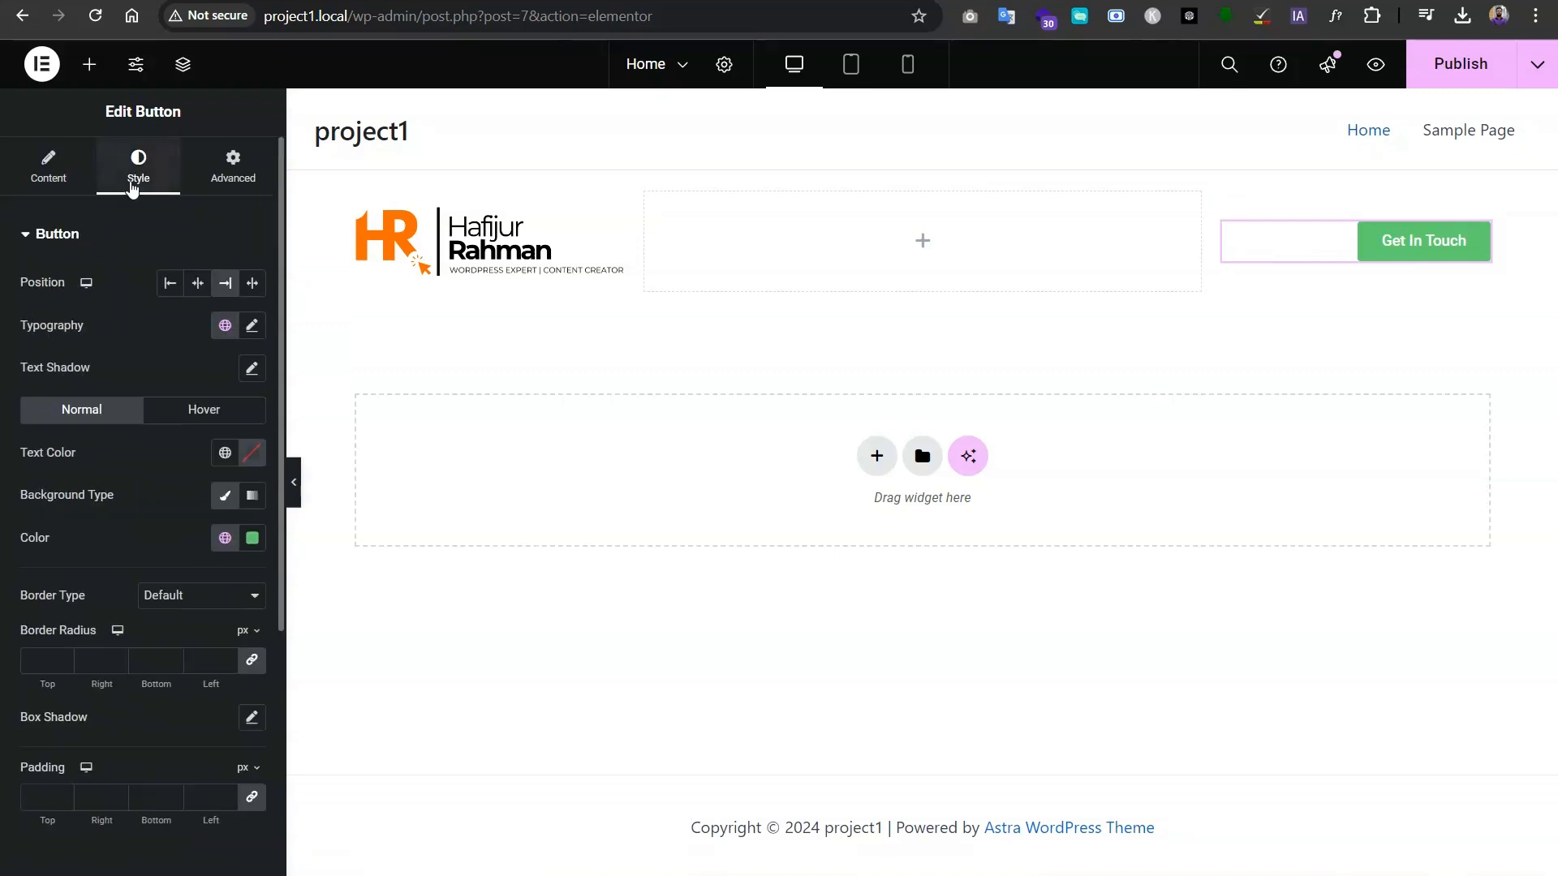
{"action": "scroll", "coordinate": [114, 446], "scroll_direction": "down", "scroll_amount": 1}
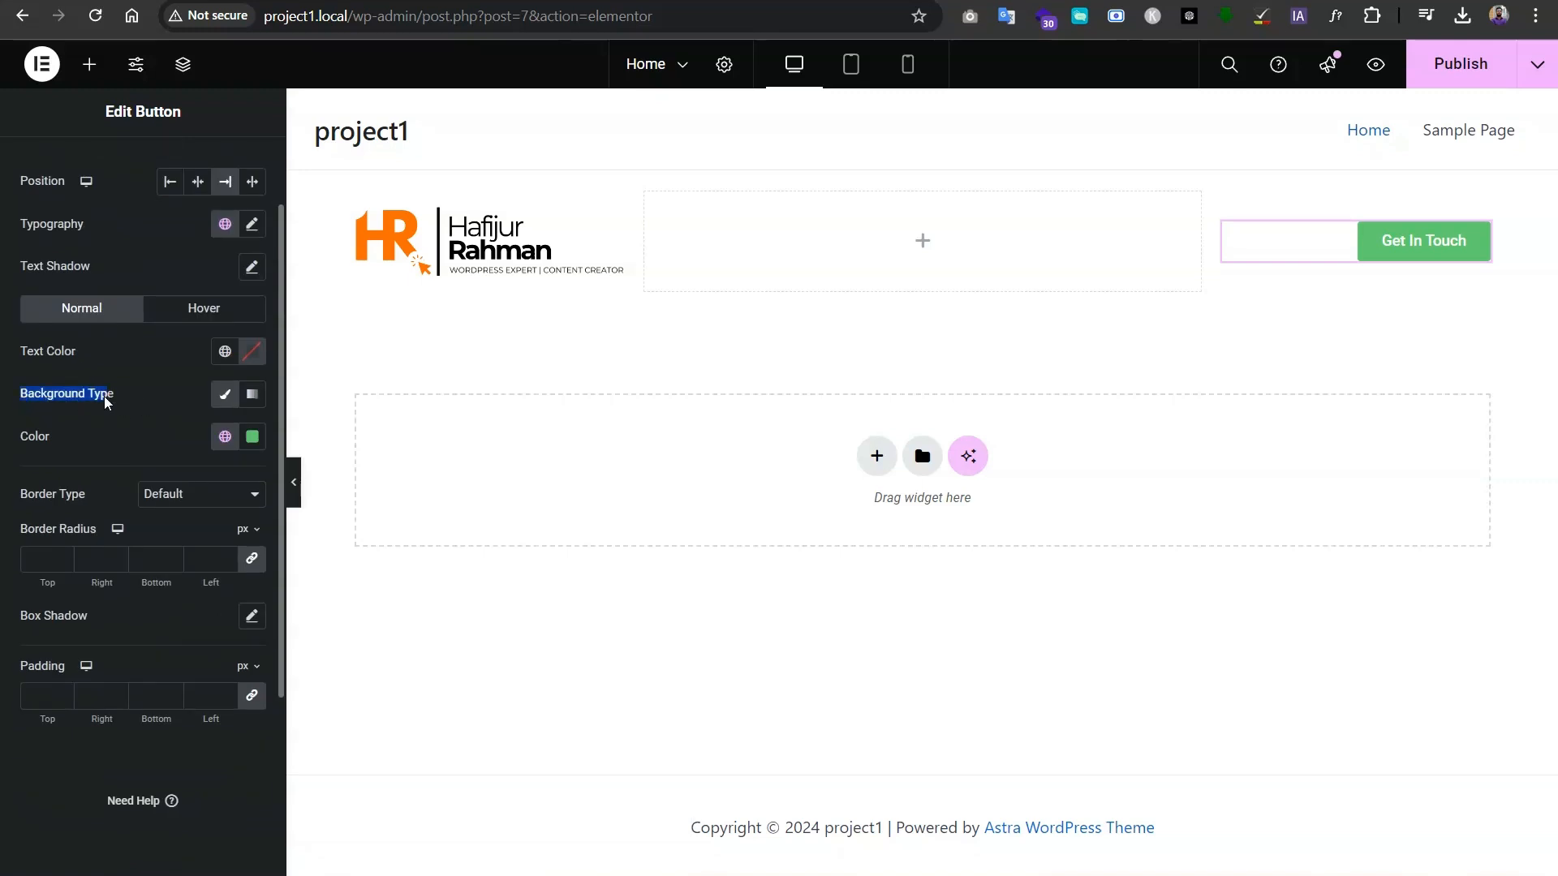
{"action": "left_click", "coordinate": [252, 436]}
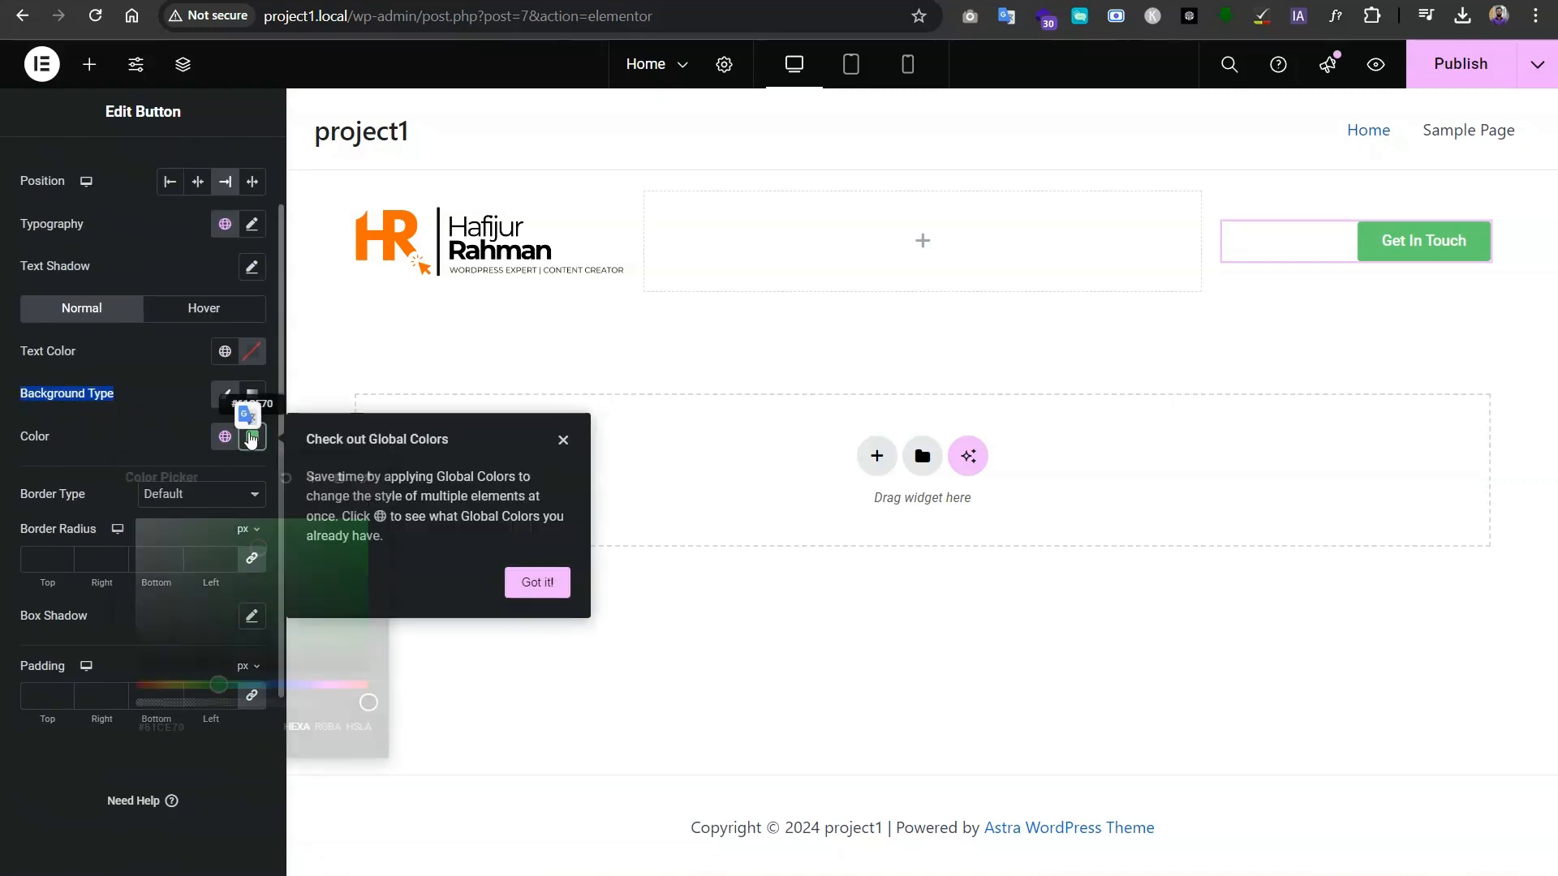
{"action": "left_click_drag", "start_coordinate": [225, 684], "coordinate": [159, 684]}
{"action": "left_click", "coordinate": [309, 523]}
{"action": "left_click_drag", "start_coordinate": [309, 523], "coordinate": [341, 527]}
{"action": "left_click", "coordinate": [147, 400]}
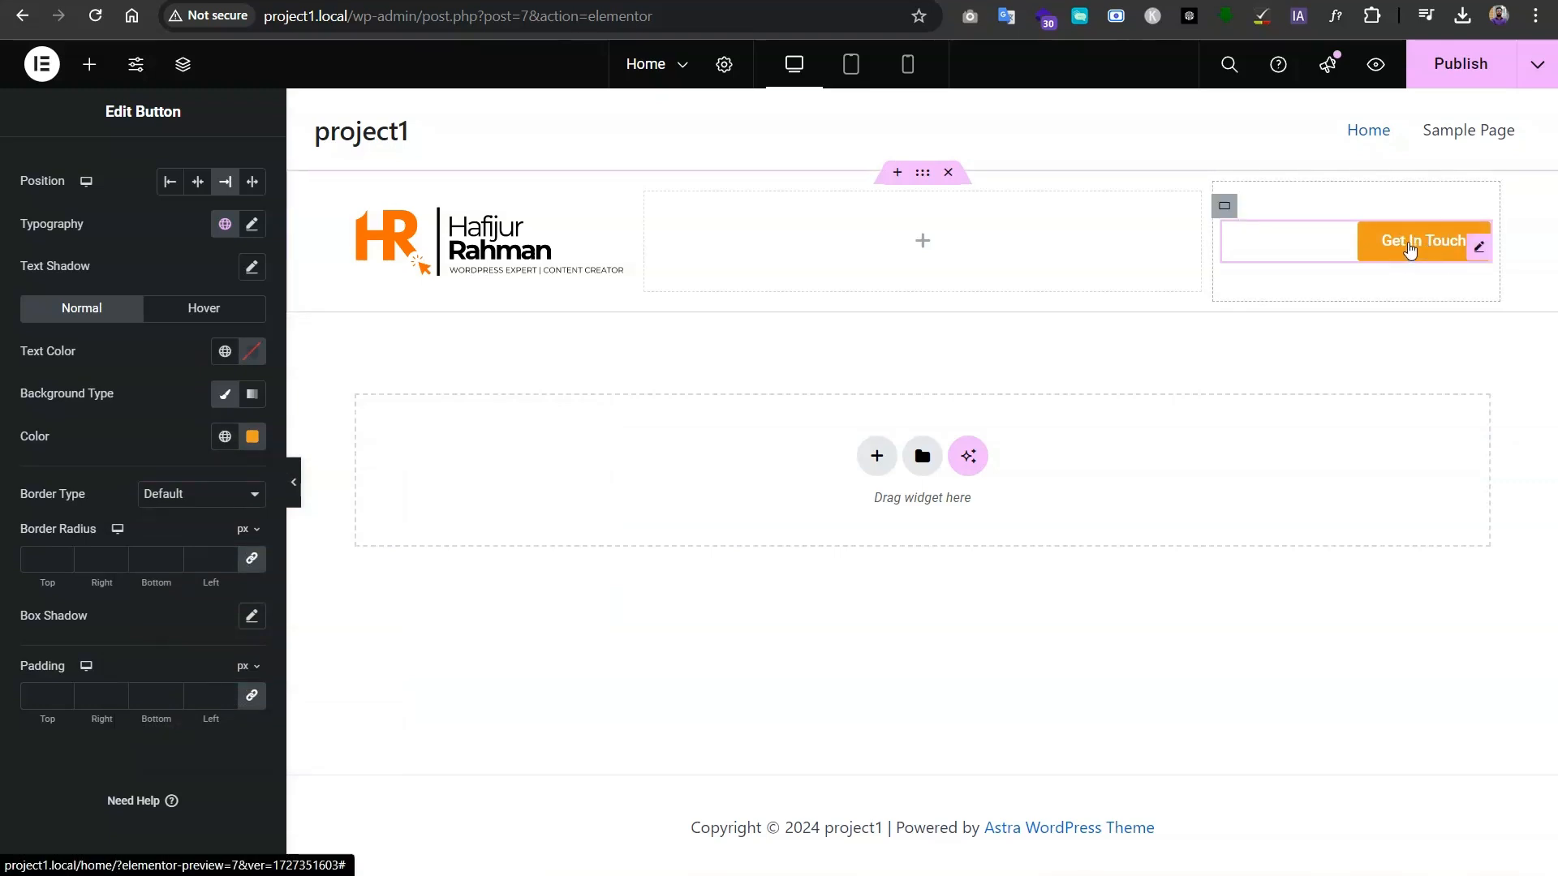
- Switch the button's background type to Gradient and set the second colour to dark orange #D75100
{"action": "left_click", "coordinate": [253, 397]}
{"action": "scroll", "coordinate": [225, 486], "scroll_direction": "down", "scroll_amount": 3}
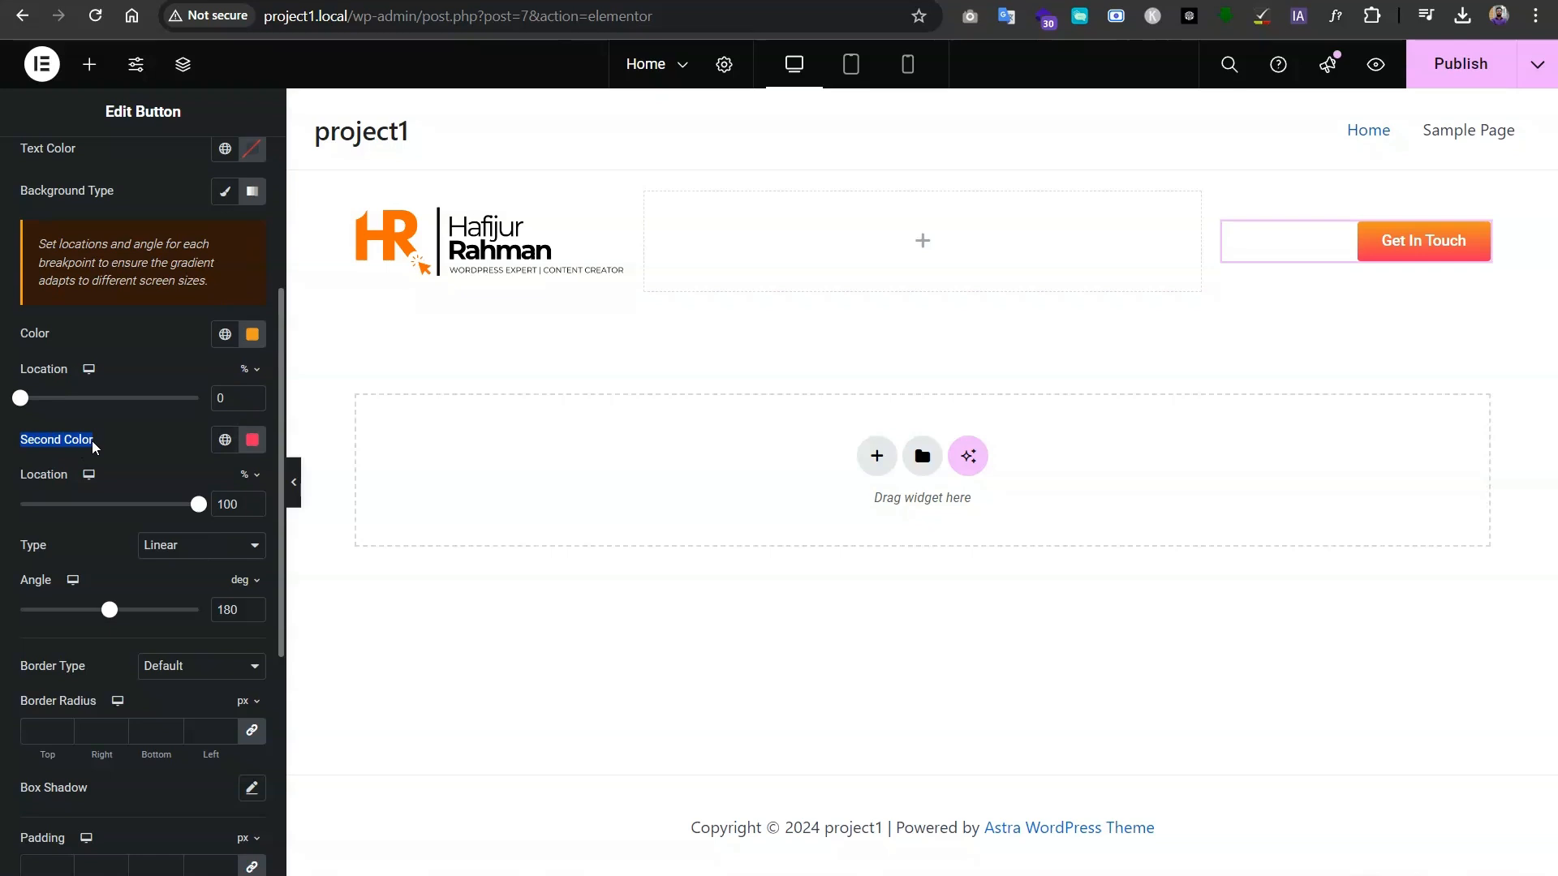
{"action": "left_click", "coordinate": [135, 440]}
{"action": "left_click", "coordinate": [252, 440]}
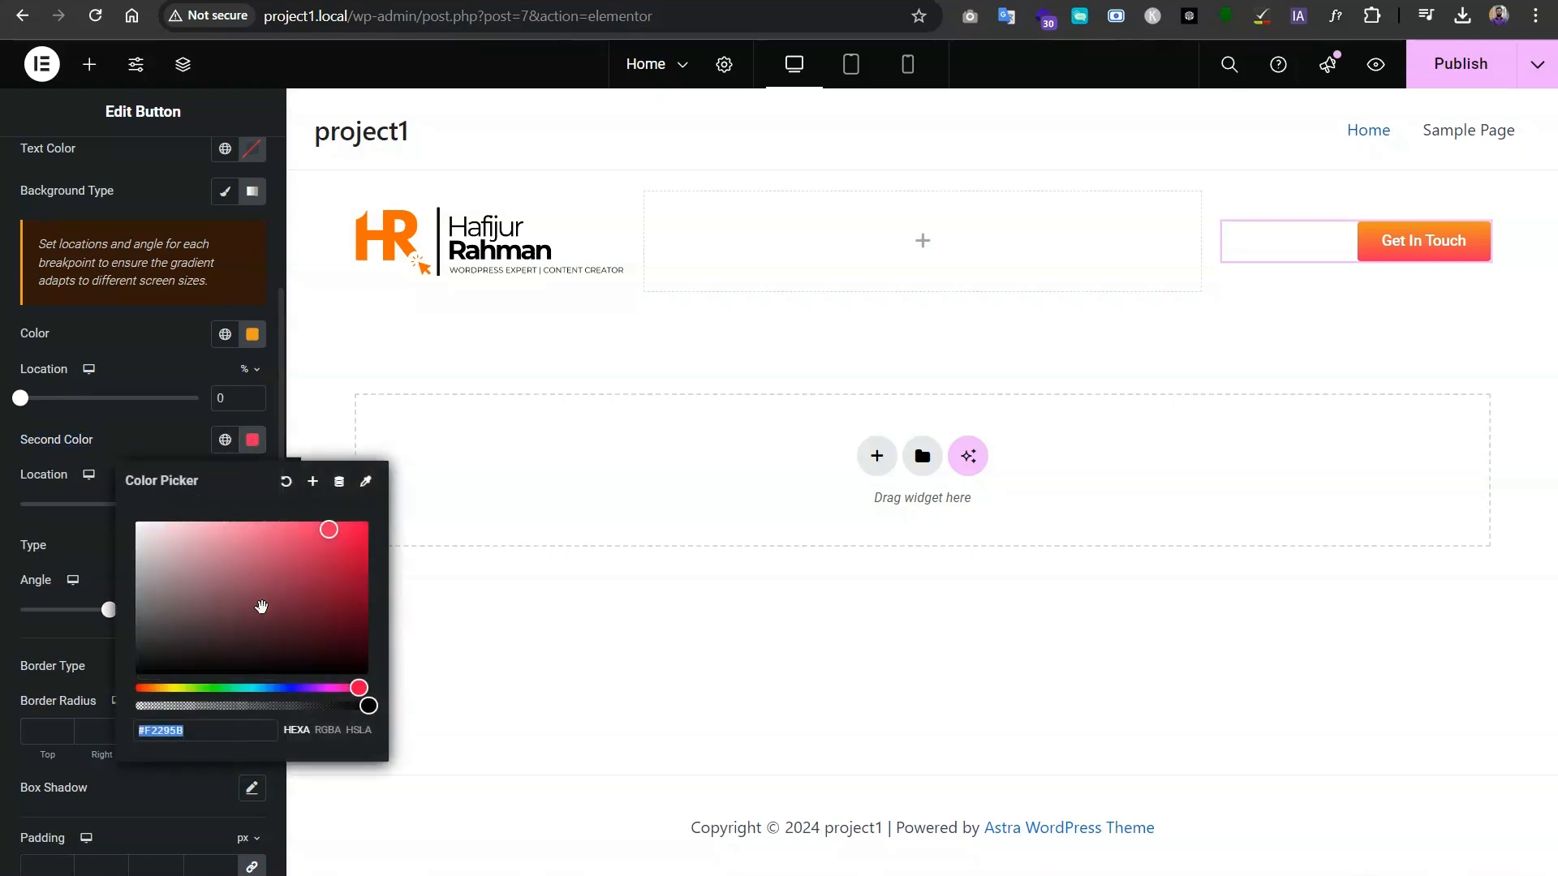
{"action": "left_click", "coordinate": [151, 688]}
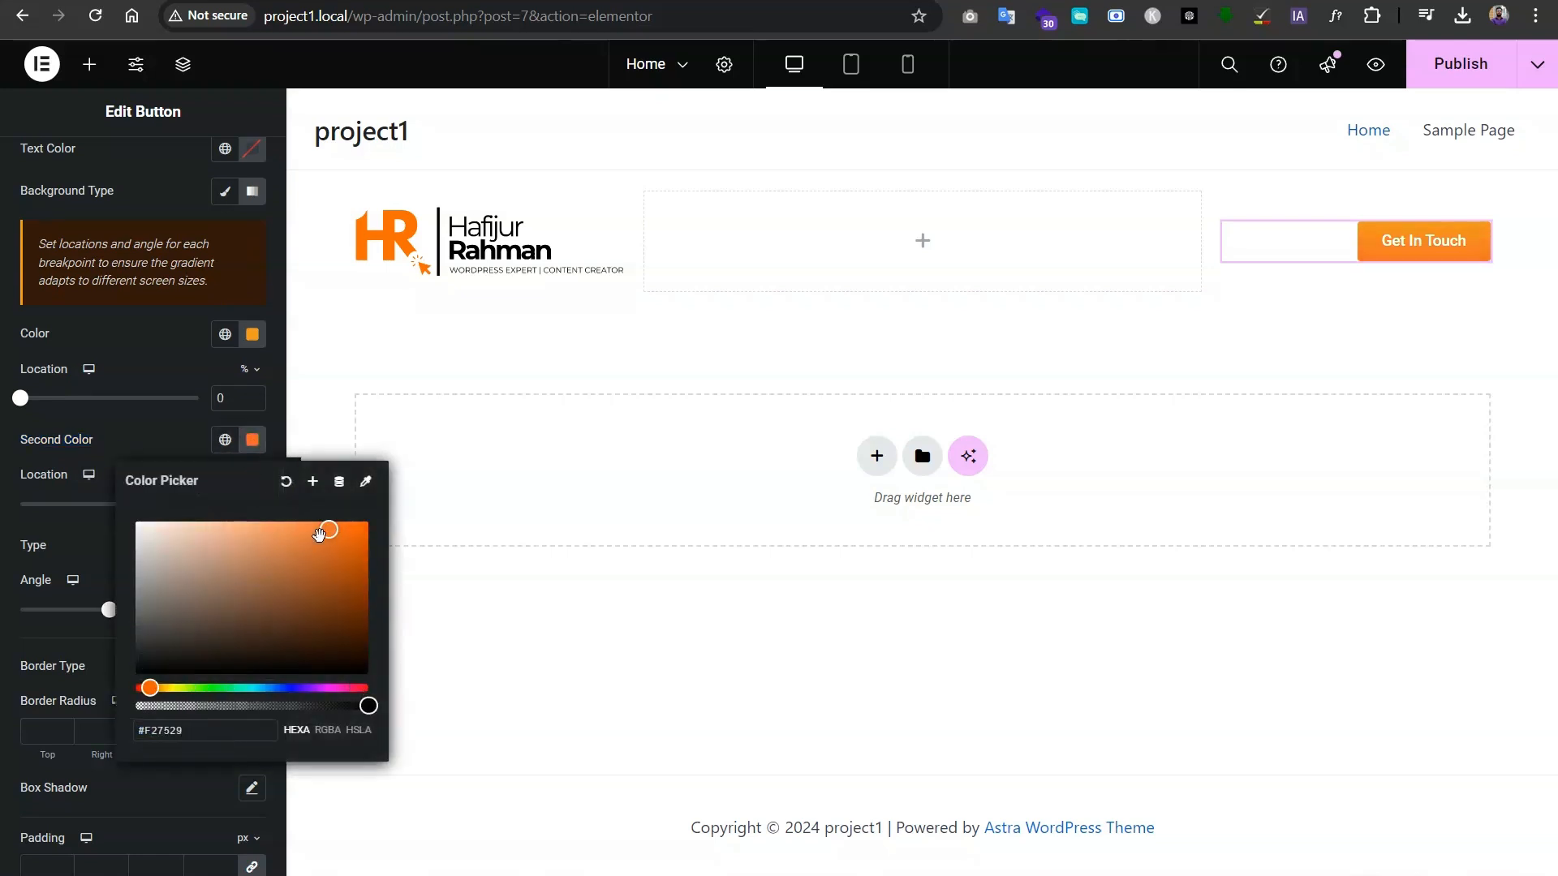
{"action": "left_click_drag", "start_coordinate": [318, 531], "coordinate": [380, 543]}
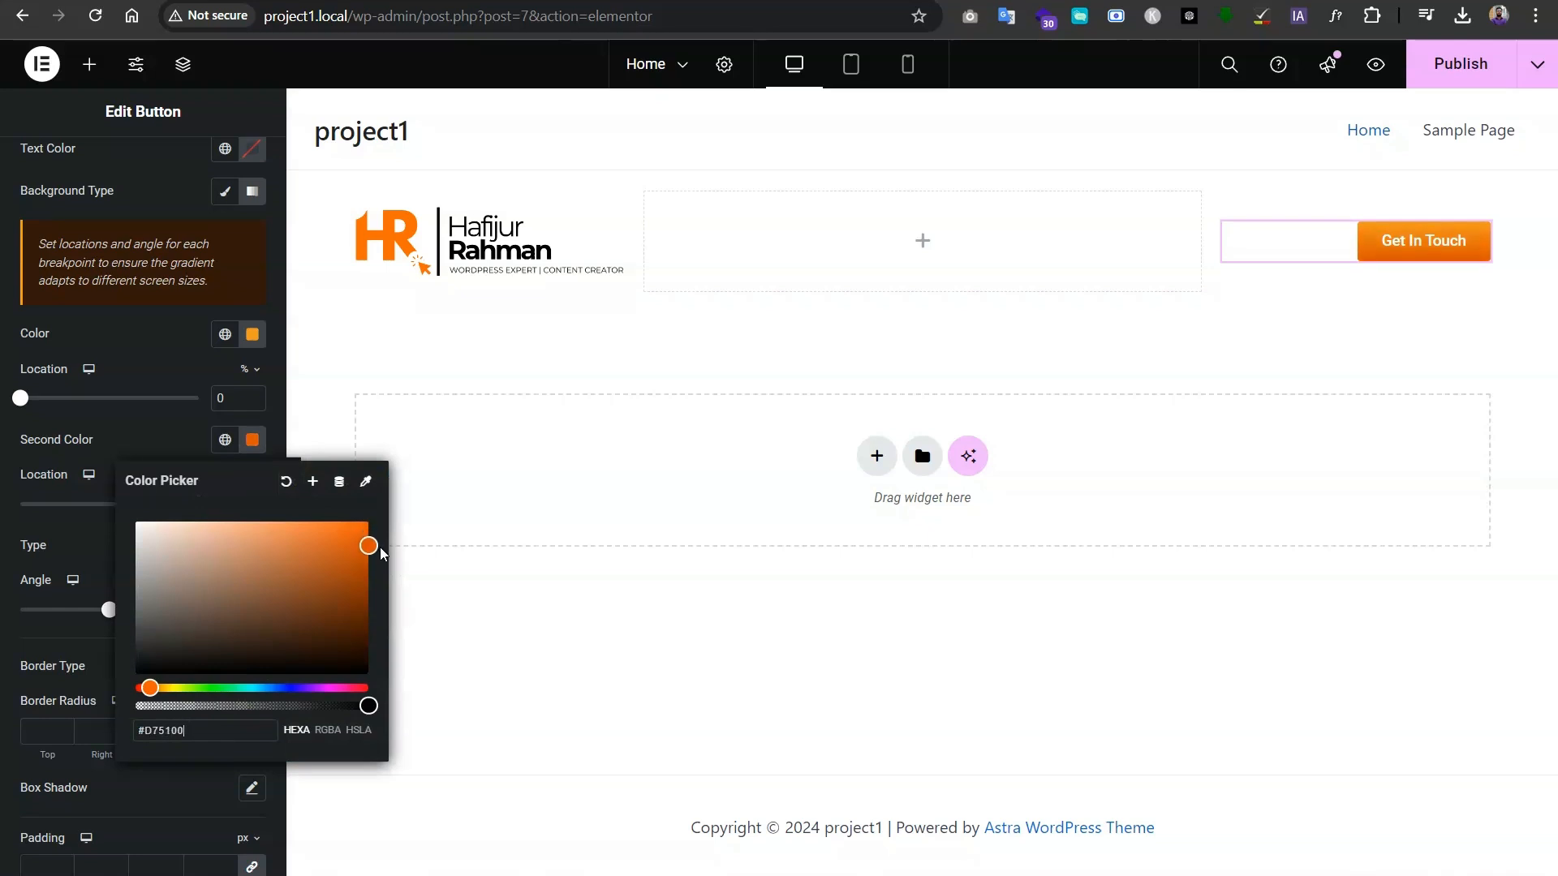
{"action": "left_click", "coordinate": [152, 431]}
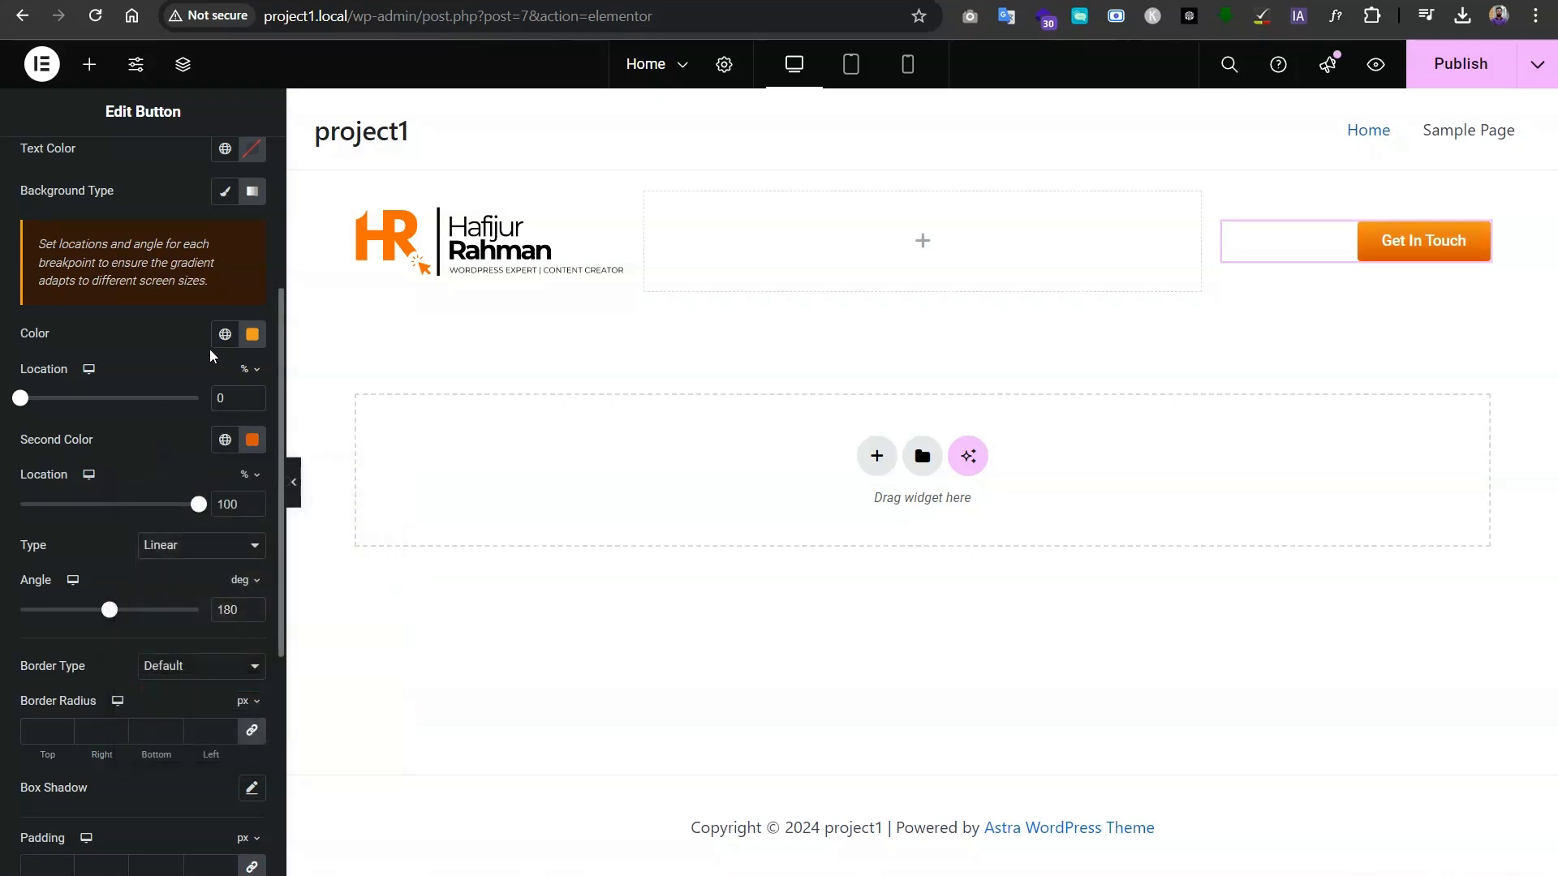
- Publish the header changes, reload the live Home page to check them, and return to the Elementor editor
{"action": "scroll", "coordinate": [190, 559], "scroll_direction": "down", "scroll_amount": 4}
{"action": "scroll", "coordinate": [189, 560], "scroll_direction": "up", "scroll_amount": 6}
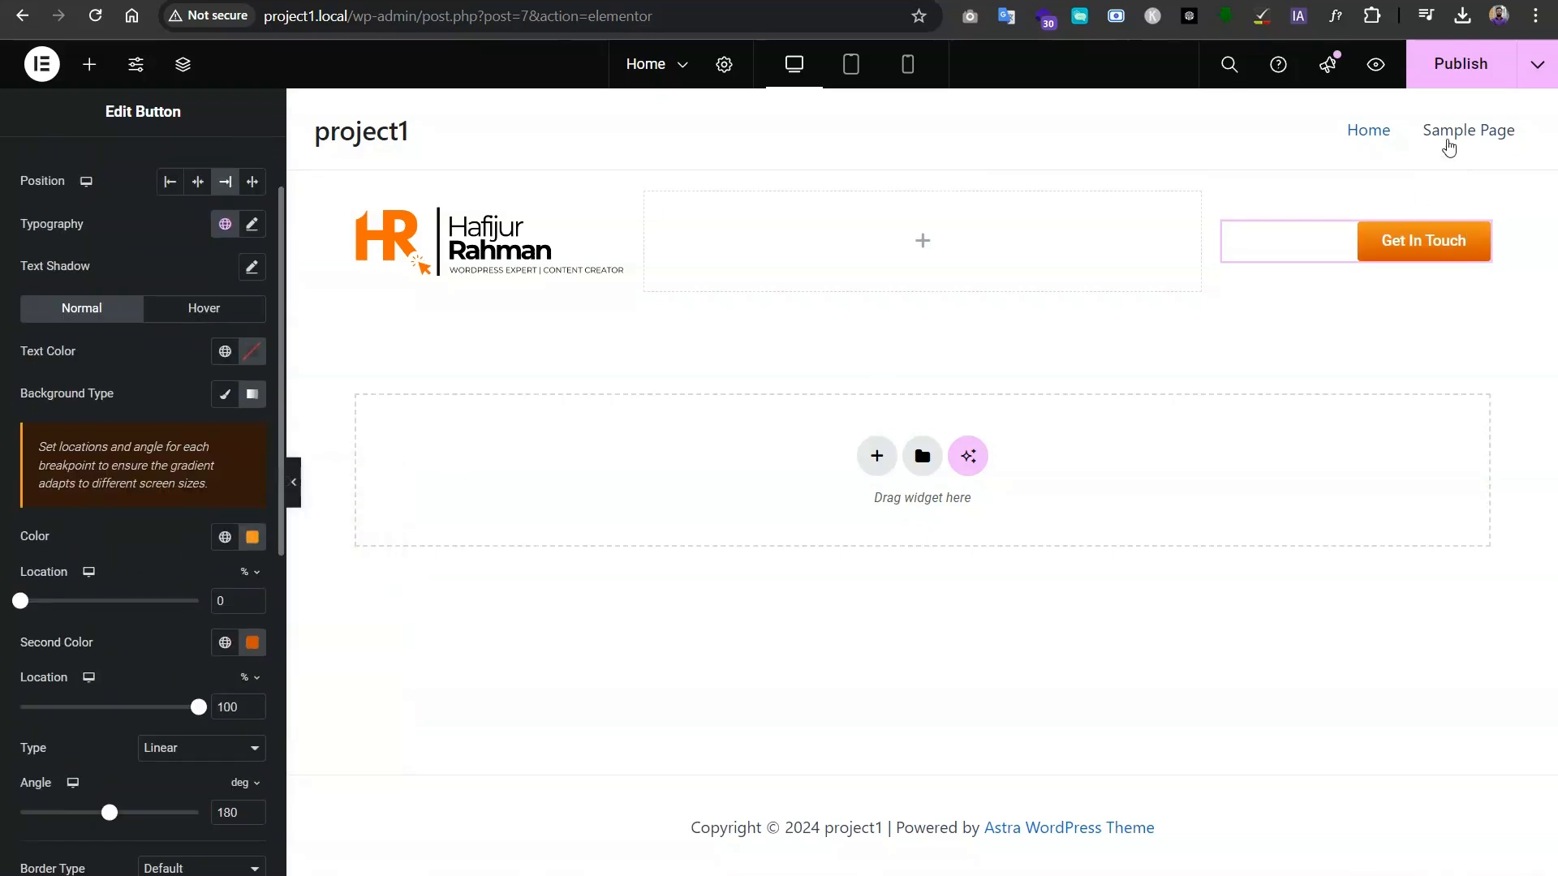
{"action": "scroll", "coordinate": [154, 514], "scroll_direction": "up", "scroll_amount": 2}
{"action": "left_click", "coordinate": [1460, 63]}
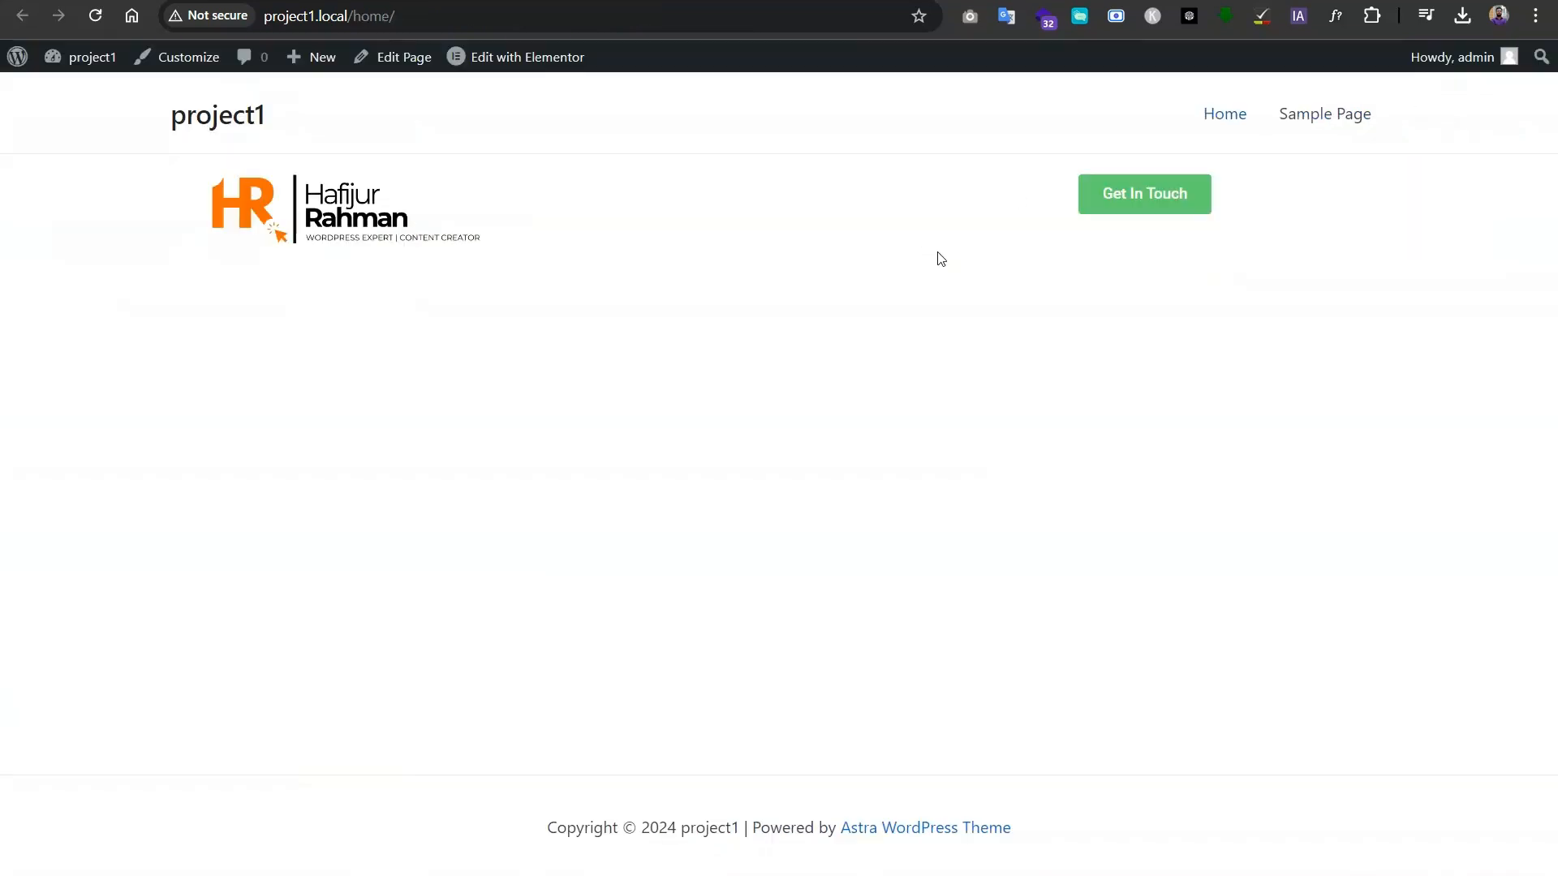
{"action": "right_click", "coordinate": [916, 232]}
{"action": "left_click", "coordinate": [964, 309]}
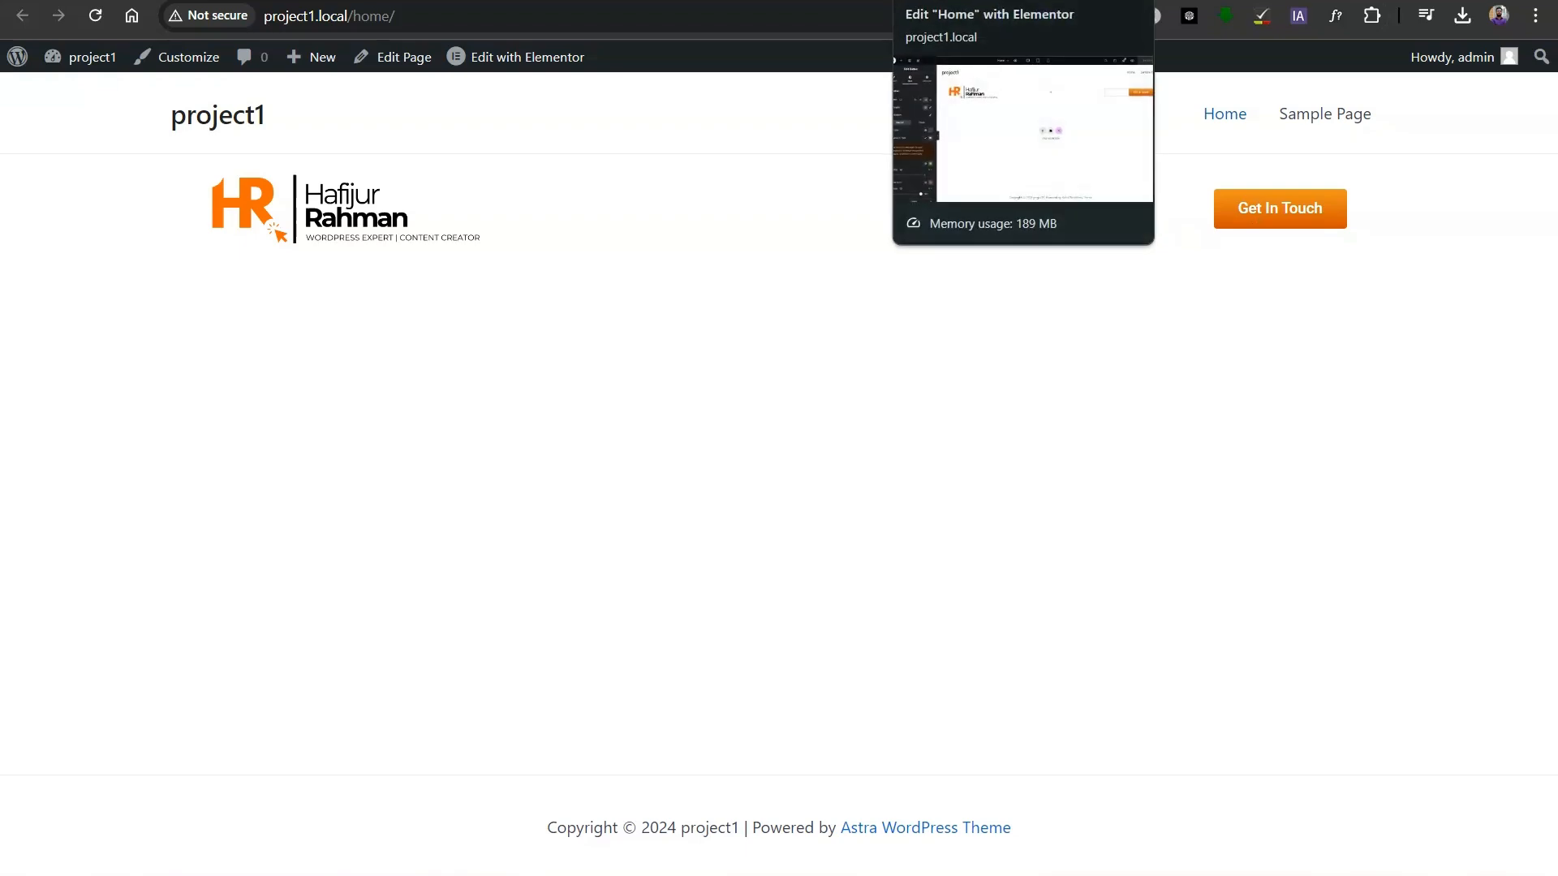
{"action": "left_click", "coordinate": [1006, 1]}
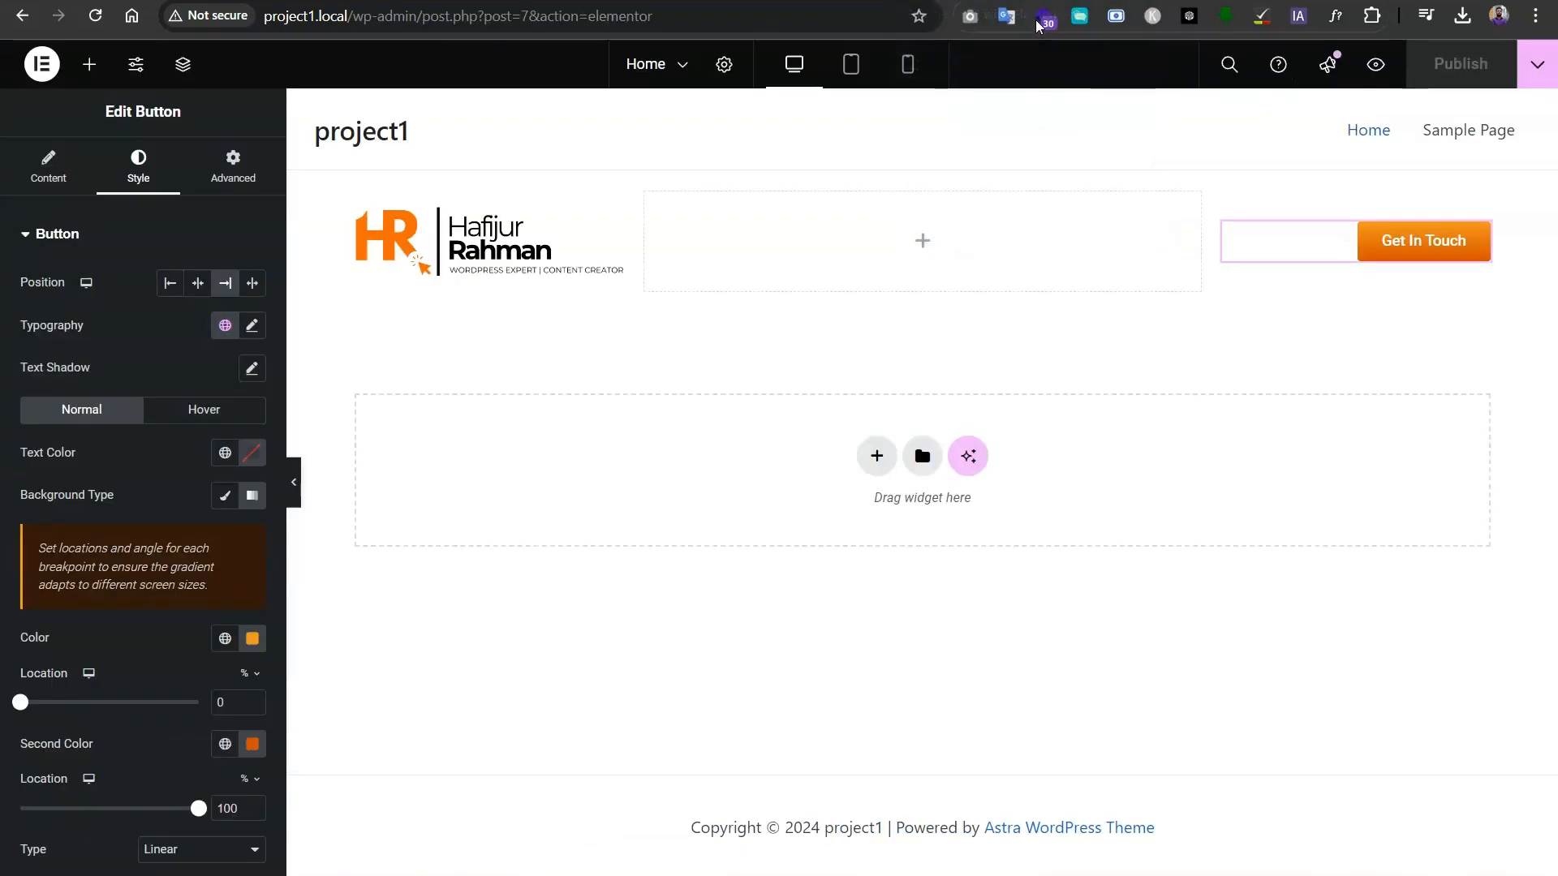